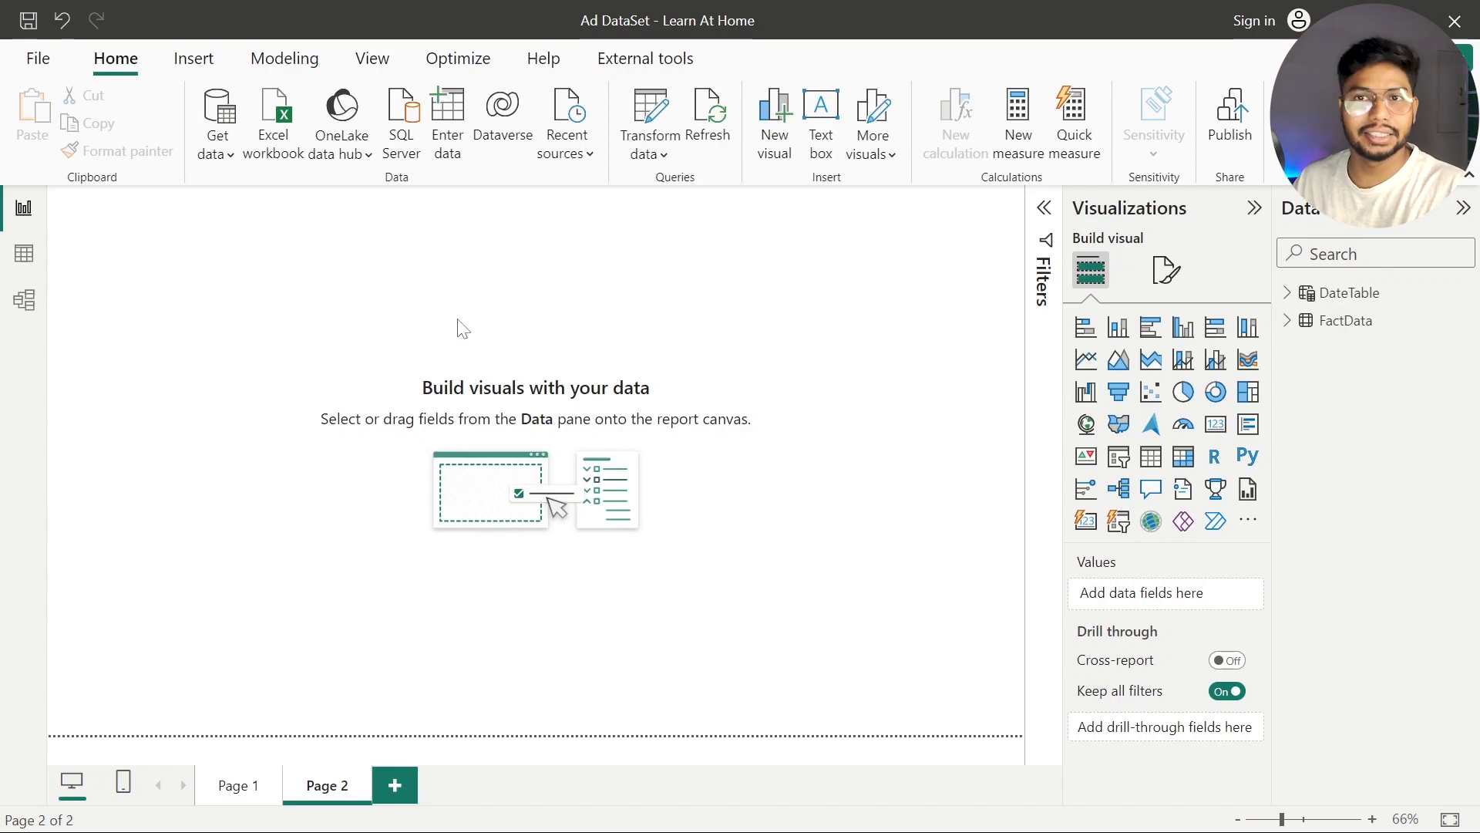
Review the rows of the DateTable and FactData tables, and return to the report canvas
{"action": "left_click", "coordinate": [38, 260]}
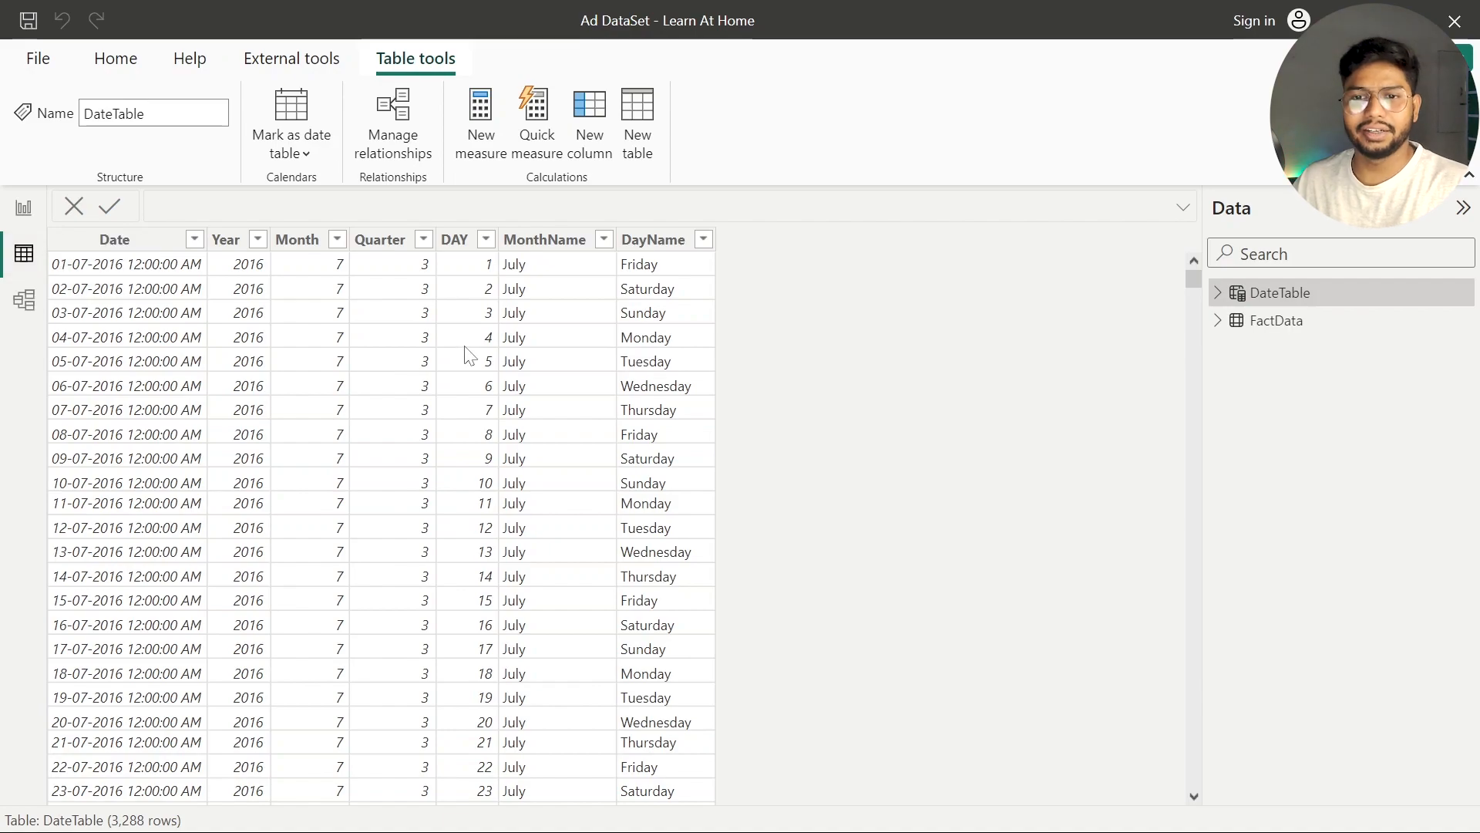
{"action": "left_click", "coordinate": [1276, 321]}
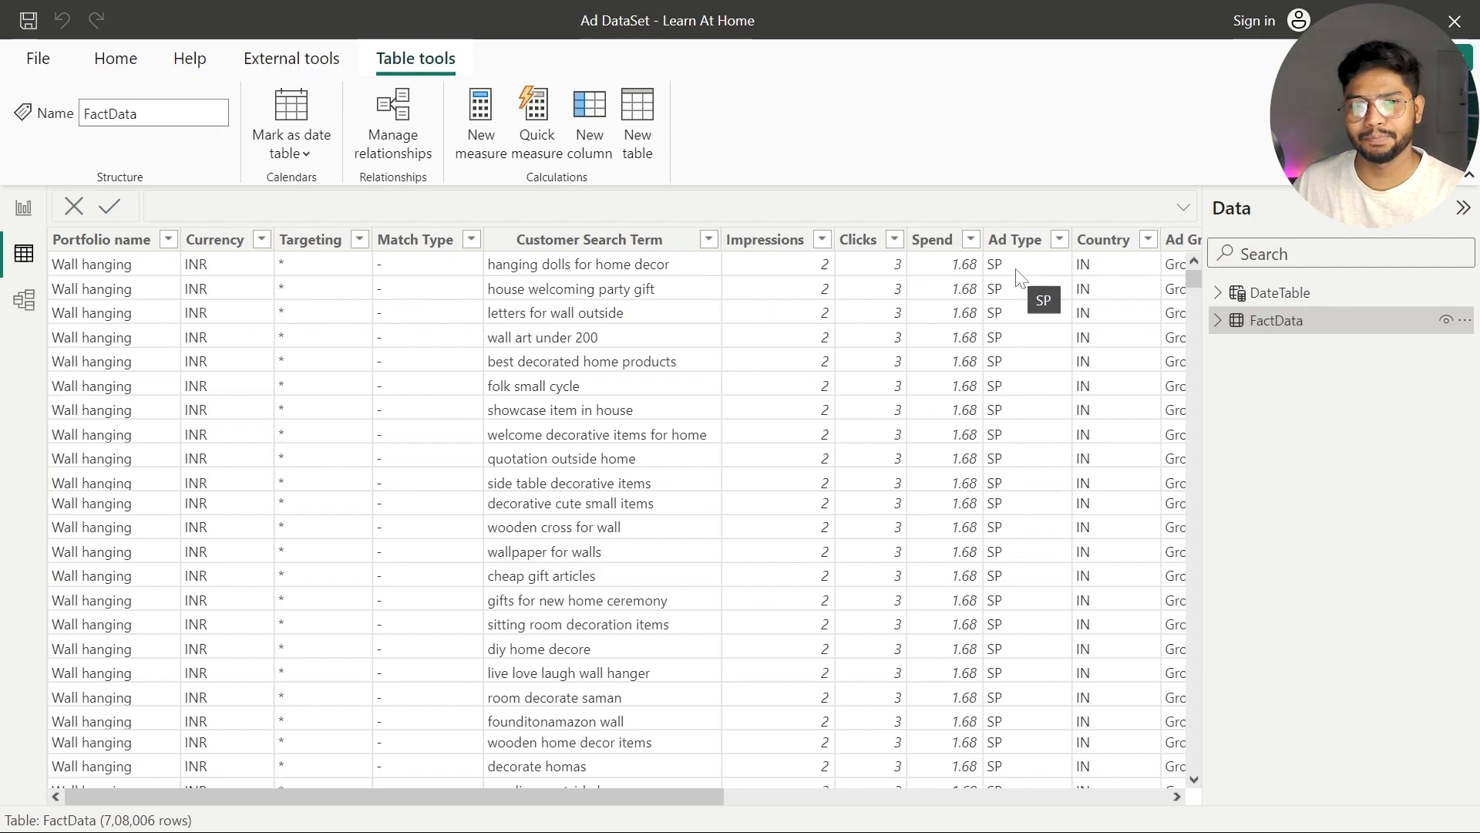
{"action": "left_click", "coordinate": [23, 207]}
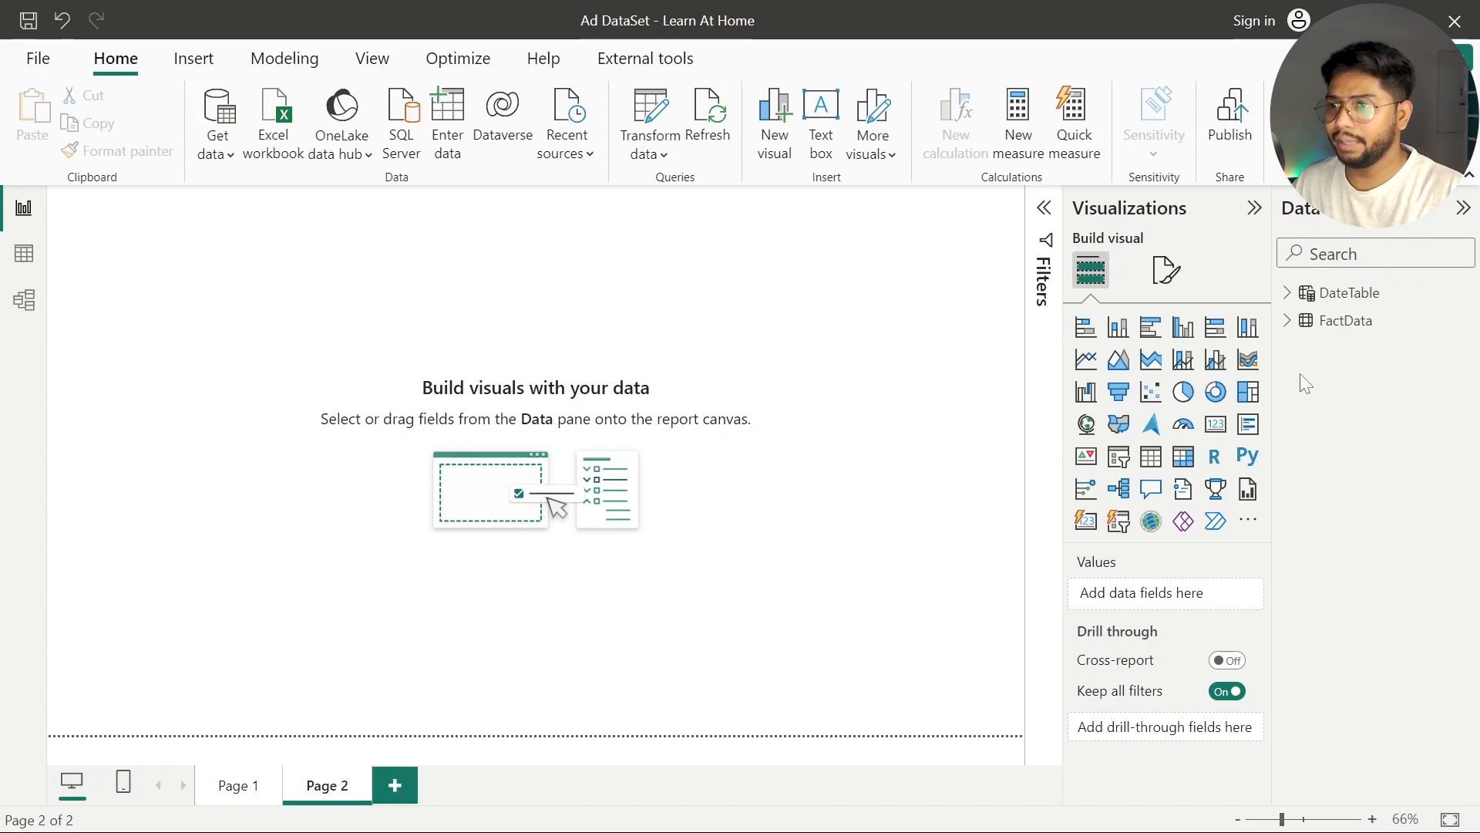
Add a card visual showing the sum of Total Sales from FactData and place it left of the canvas centre
{"action": "left_click", "coordinate": [1286, 327]}
{"action": "scroll", "coordinate": [1376, 423], "scroll_direction": "down", "scroll_amount": 5}
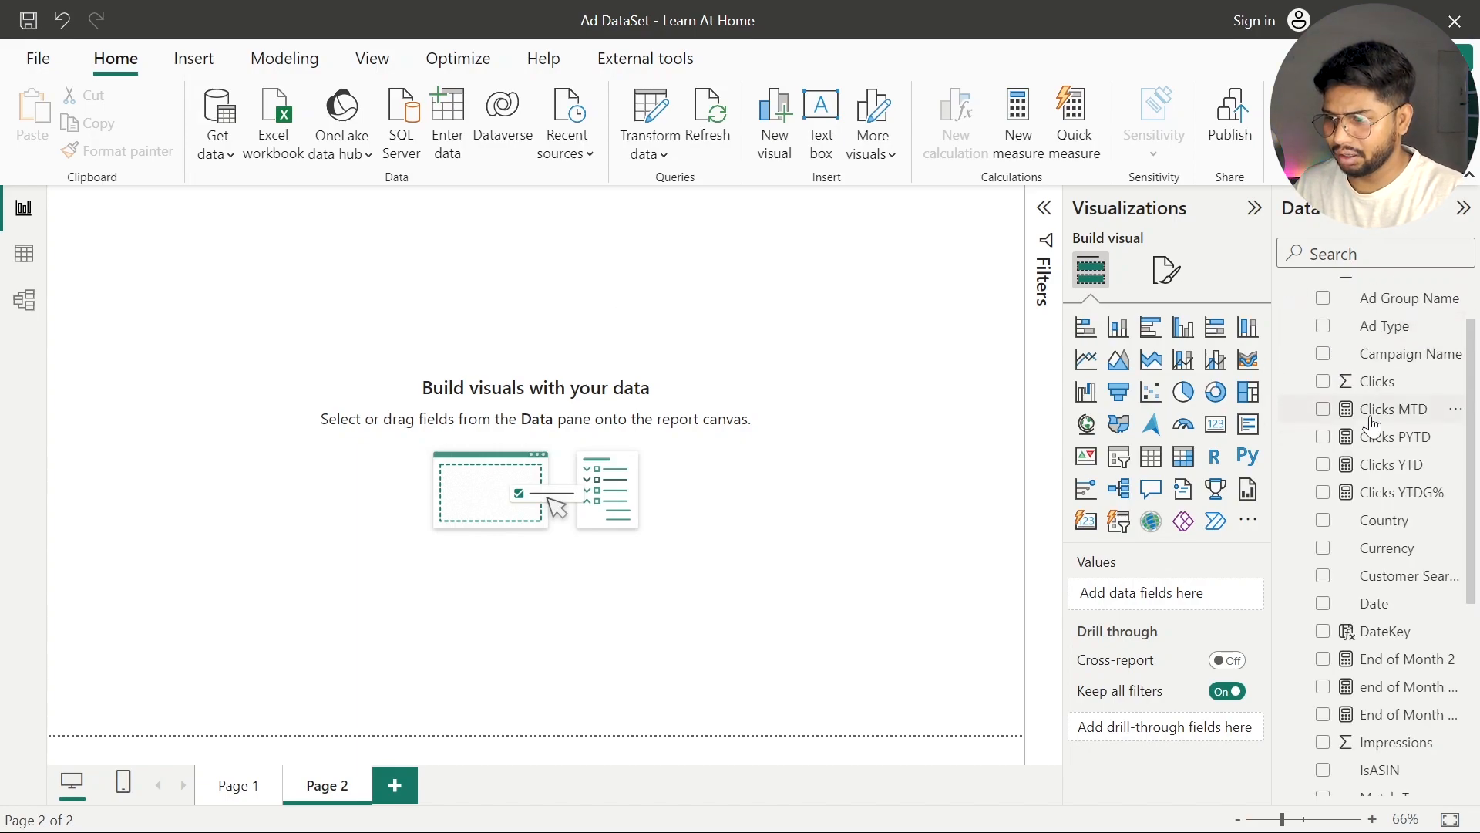
{"action": "scroll", "coordinate": [1374, 430], "scroll_direction": "down", "scroll_amount": 1}
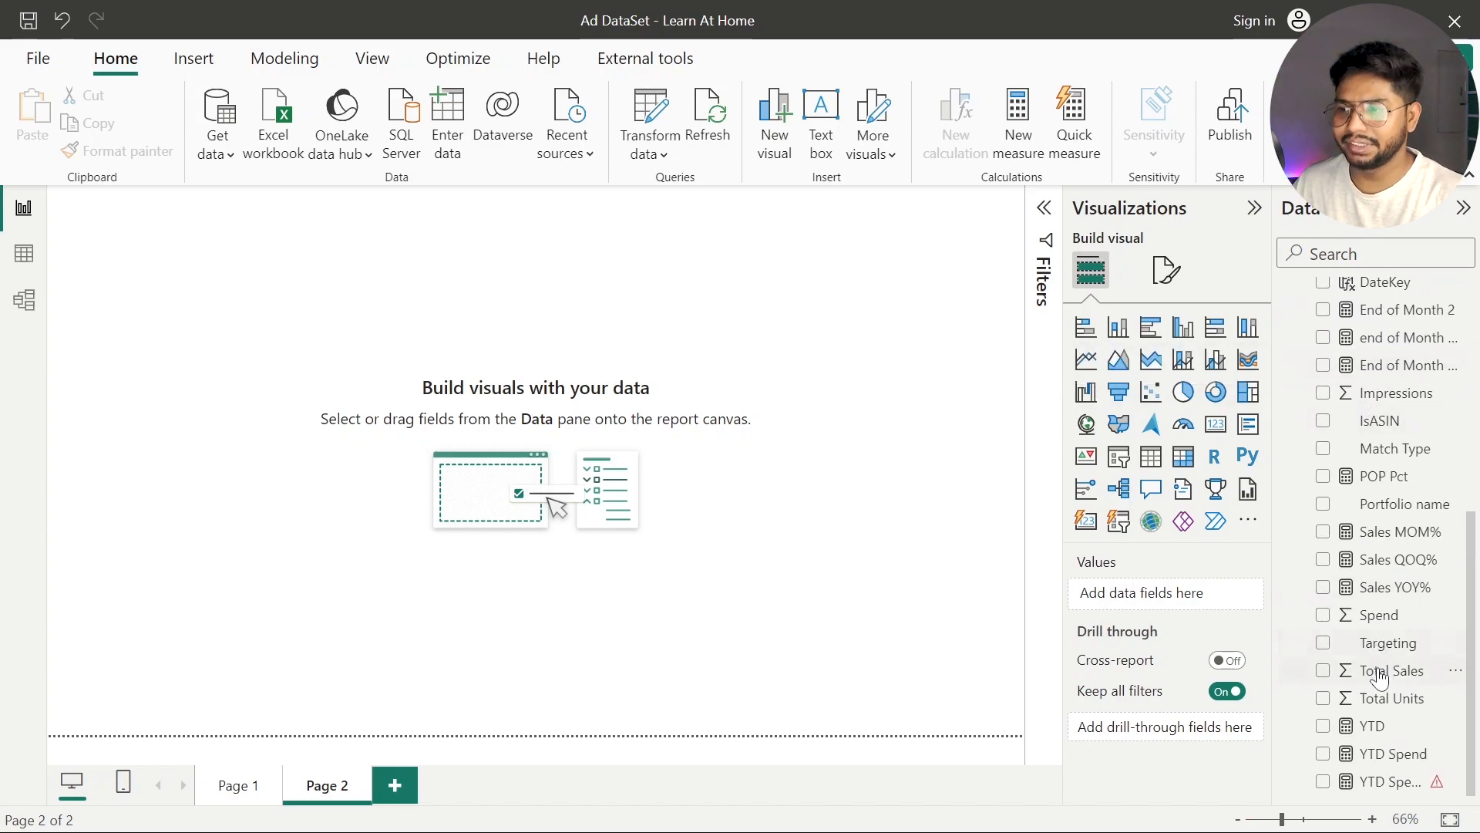
{"action": "left_click_drag", "start_coordinate": [1380, 670], "coordinate": [540, 532]}
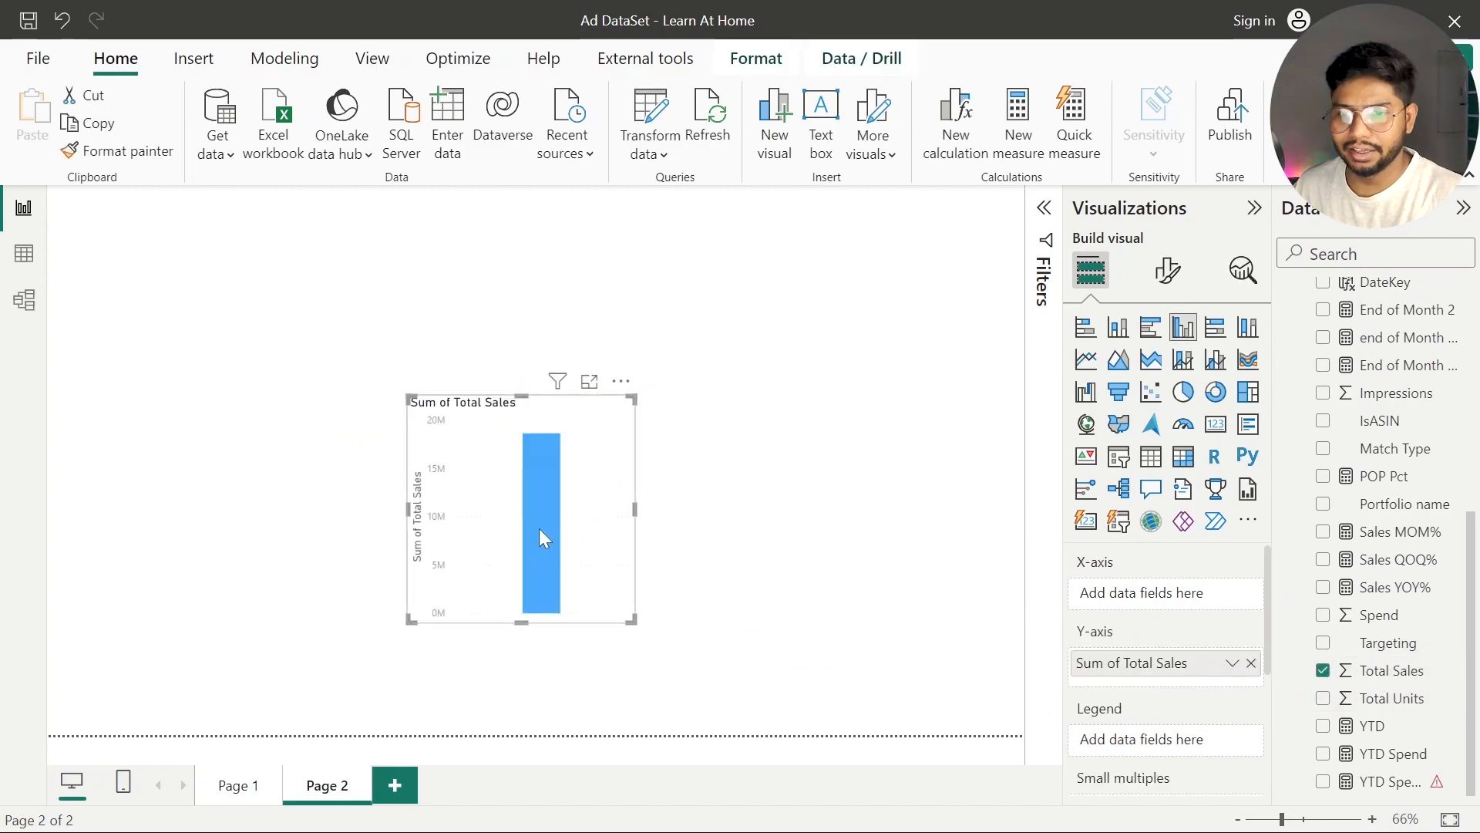
{"action": "left_click", "coordinate": [1216, 424]}
{"action": "left_click_drag", "start_coordinate": [601, 598], "coordinate": [441, 605]}
{"action": "left_click", "coordinate": [703, 565]}
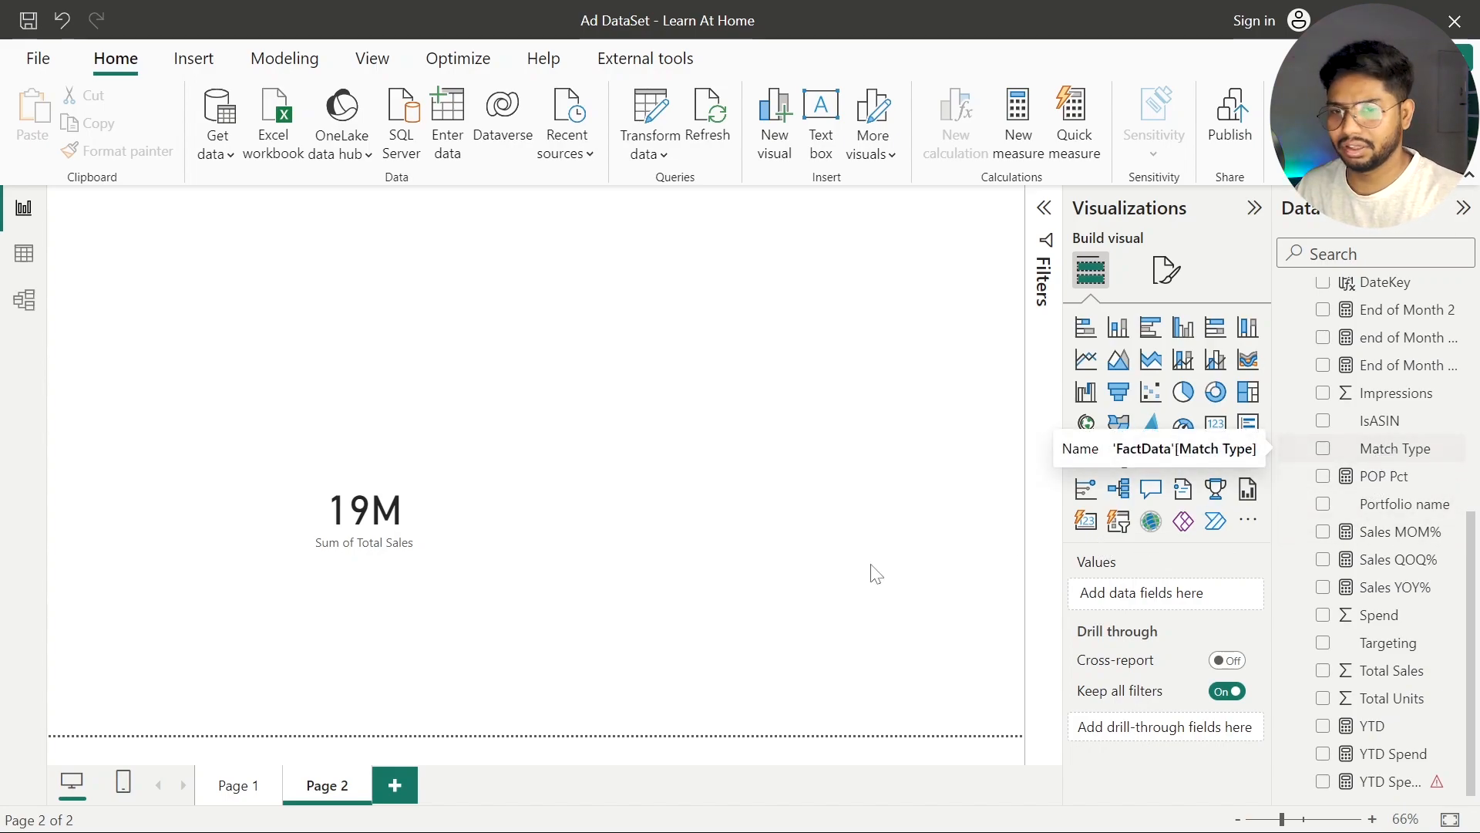
{"action": "left_click_drag", "start_coordinate": [426, 575], "coordinate": [400, 583]}
{"action": "left_click", "coordinate": [570, 508]}
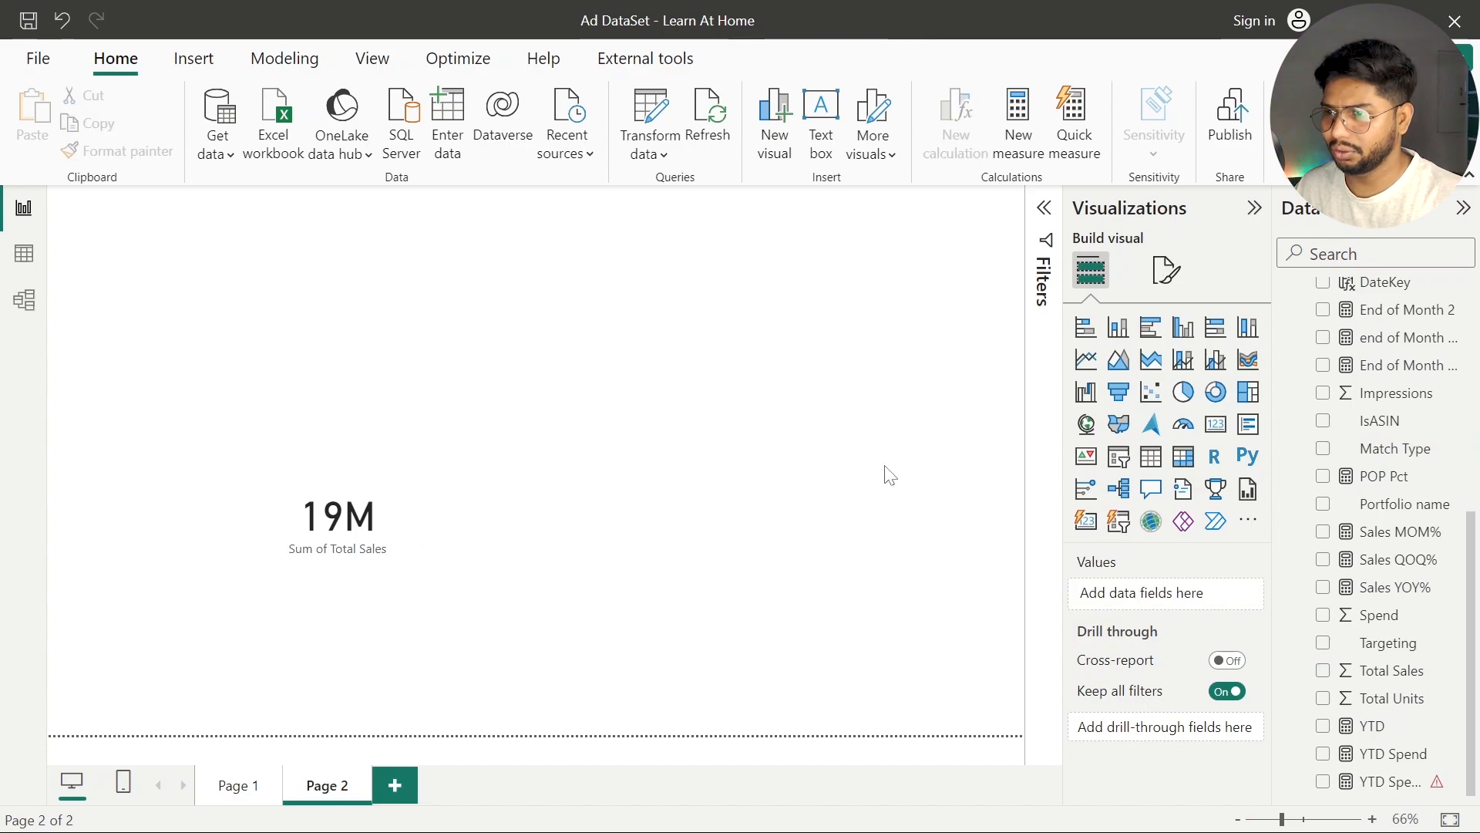
Add a slicer on DateTable's Date field in the upper right of the canvas and shrink its height
{"action": "scroll", "coordinate": [1344, 344], "scroll_direction": "up", "scroll_amount": 1}
{"action": "scroll", "coordinate": [1345, 350], "scroll_direction": "up", "scroll_amount": 4}
{"action": "left_click", "coordinate": [1287, 321]}
{"action": "left_click", "coordinate": [1287, 294]}
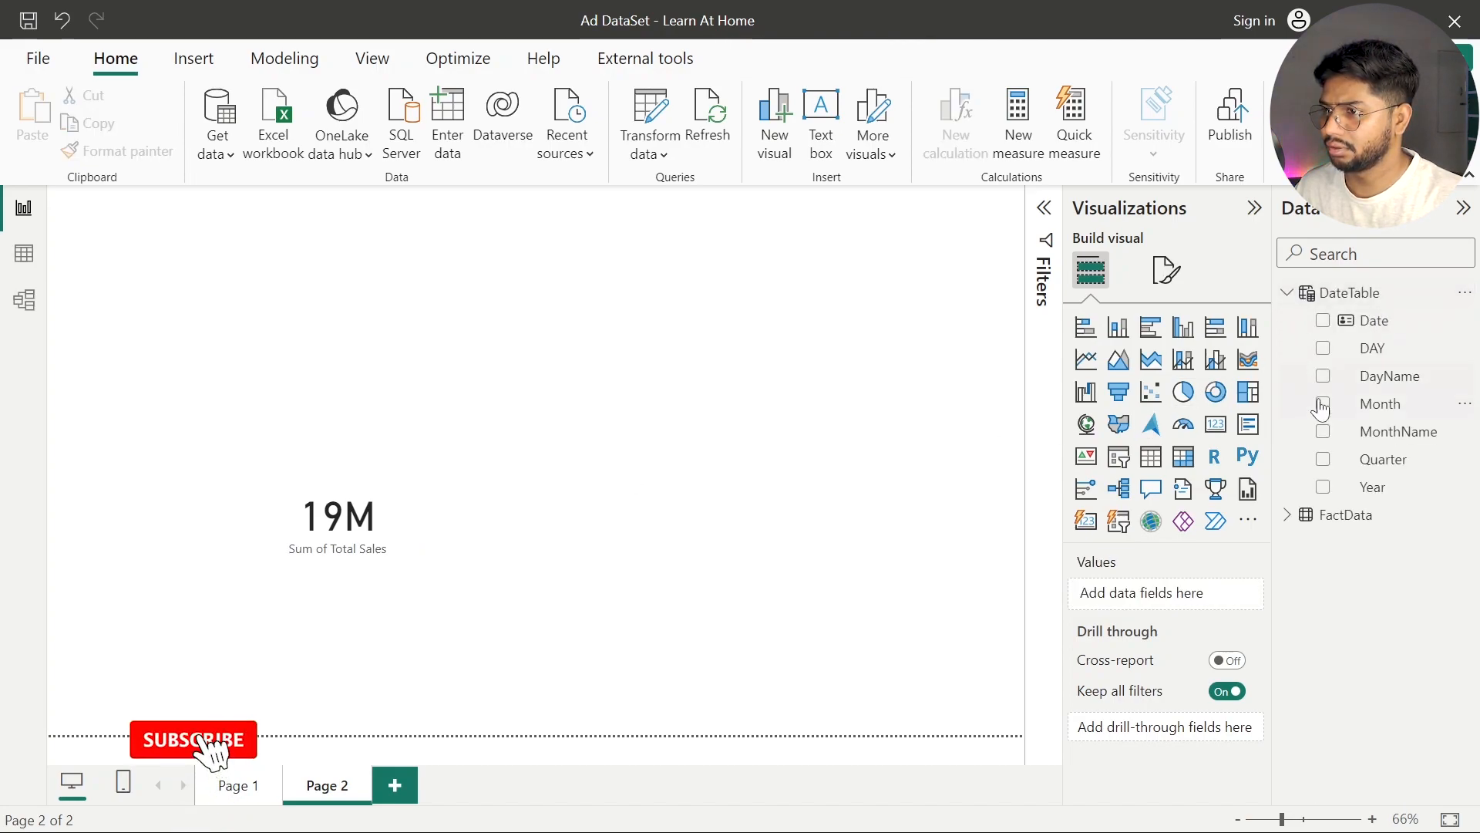
{"action": "left_click", "coordinate": [1374, 324]}
{"action": "left_click_drag", "start_coordinate": [863, 474], "coordinate": [797, 384]}
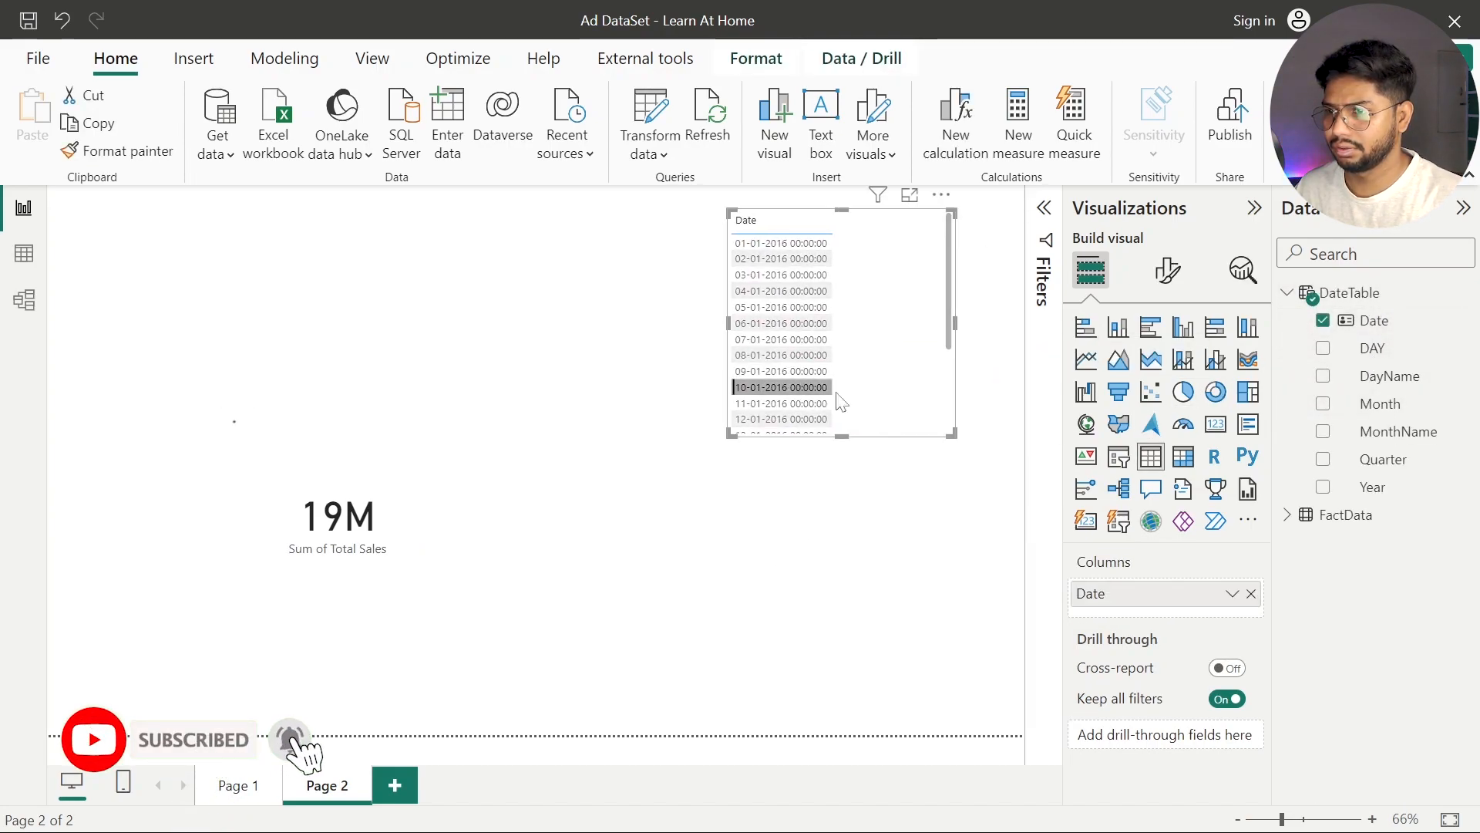
{"action": "left_click", "coordinate": [1119, 456]}
{"action": "left_click_drag", "start_coordinate": [726, 433], "coordinate": [701, 360]}
Narrow the Date slicer's range to 27-11-2019 through 21-02-2021
{"action": "left_click_drag", "start_coordinate": [717, 266], "coordinate": [792, 266]}
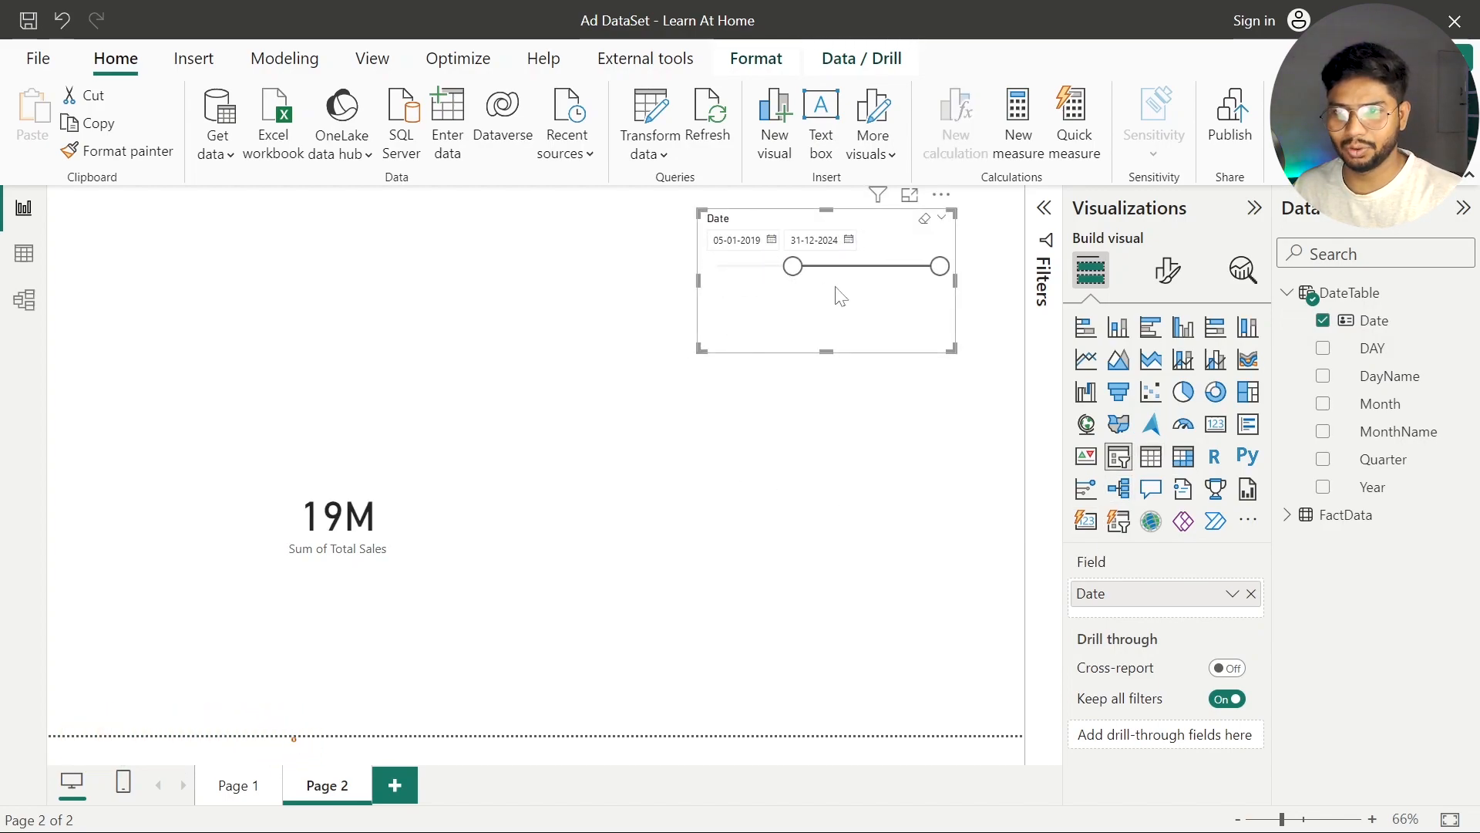
{"action": "left_click_drag", "start_coordinate": [939, 267], "coordinate": [814, 279]}
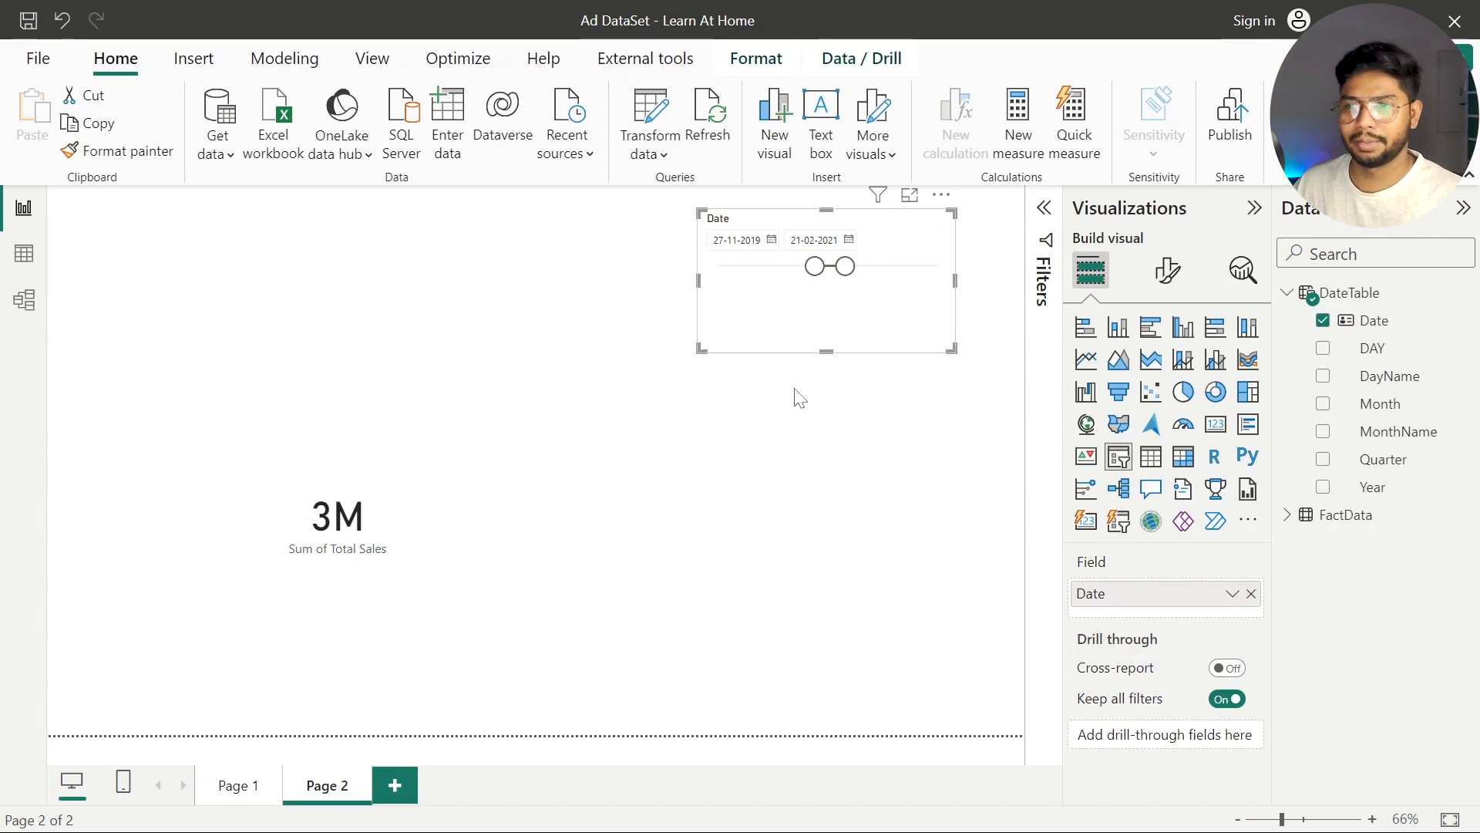
{"action": "left_click", "coordinate": [794, 432]}
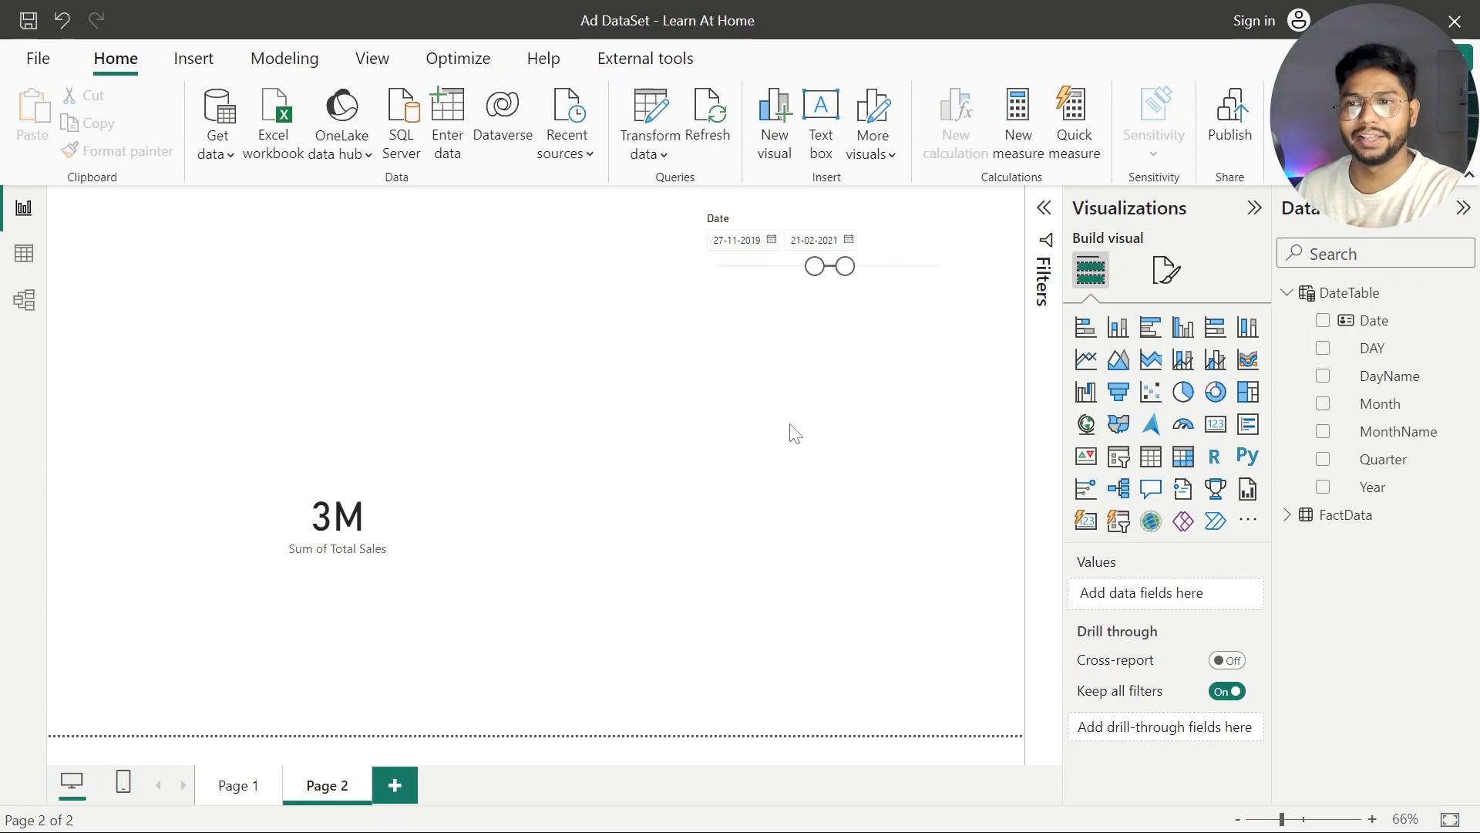
Move the Total Sales card further toward the left edge of the report canvas
{"action": "left_click_drag", "start_coordinate": [363, 598], "coordinate": [321, 571]}
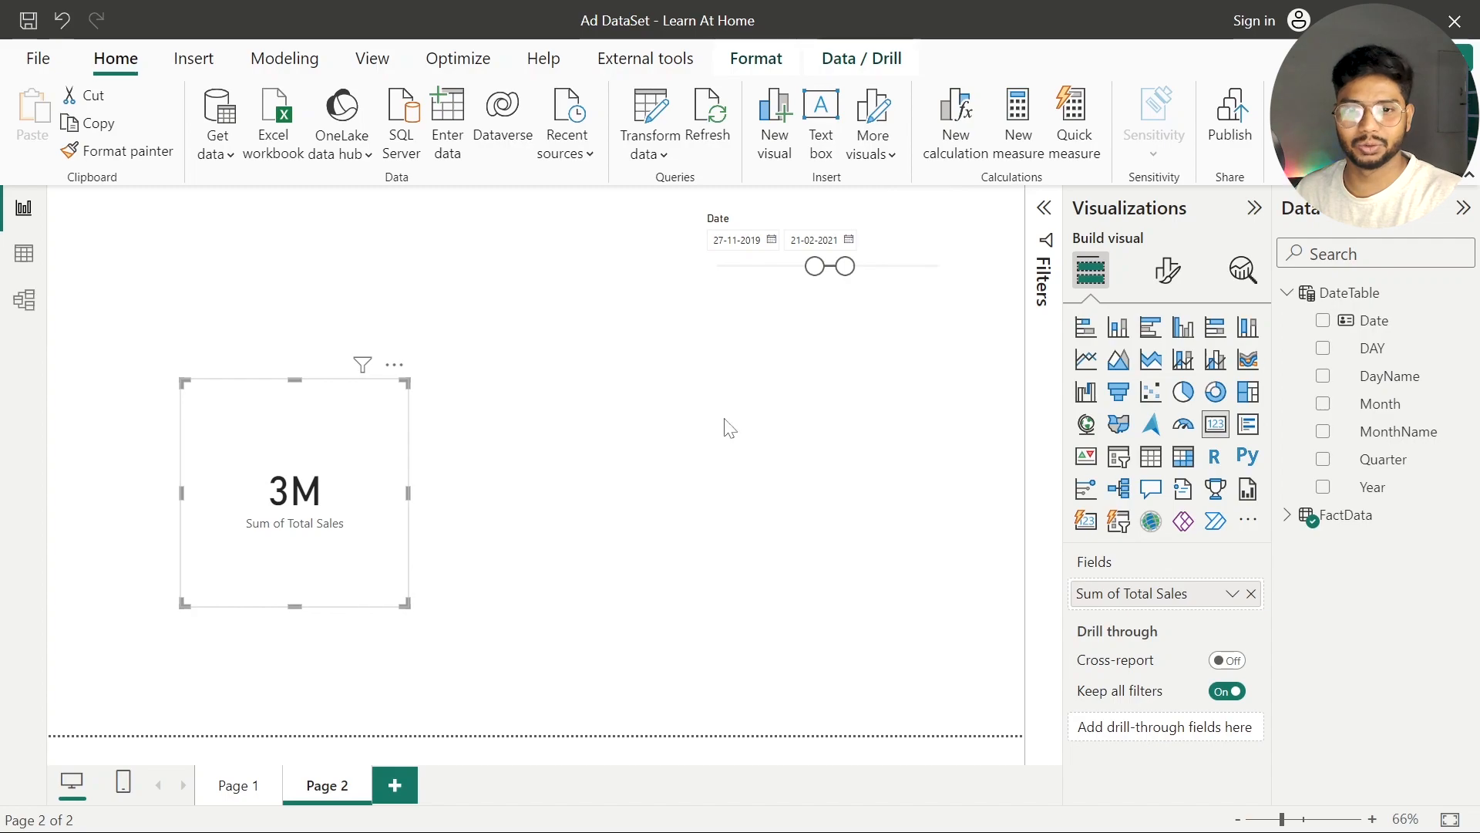
{"action": "left_click", "coordinate": [706, 430]}
{"action": "left_click_drag", "start_coordinate": [347, 555], "coordinate": [302, 555]}
{"action": "left_click", "coordinate": [646, 500]}
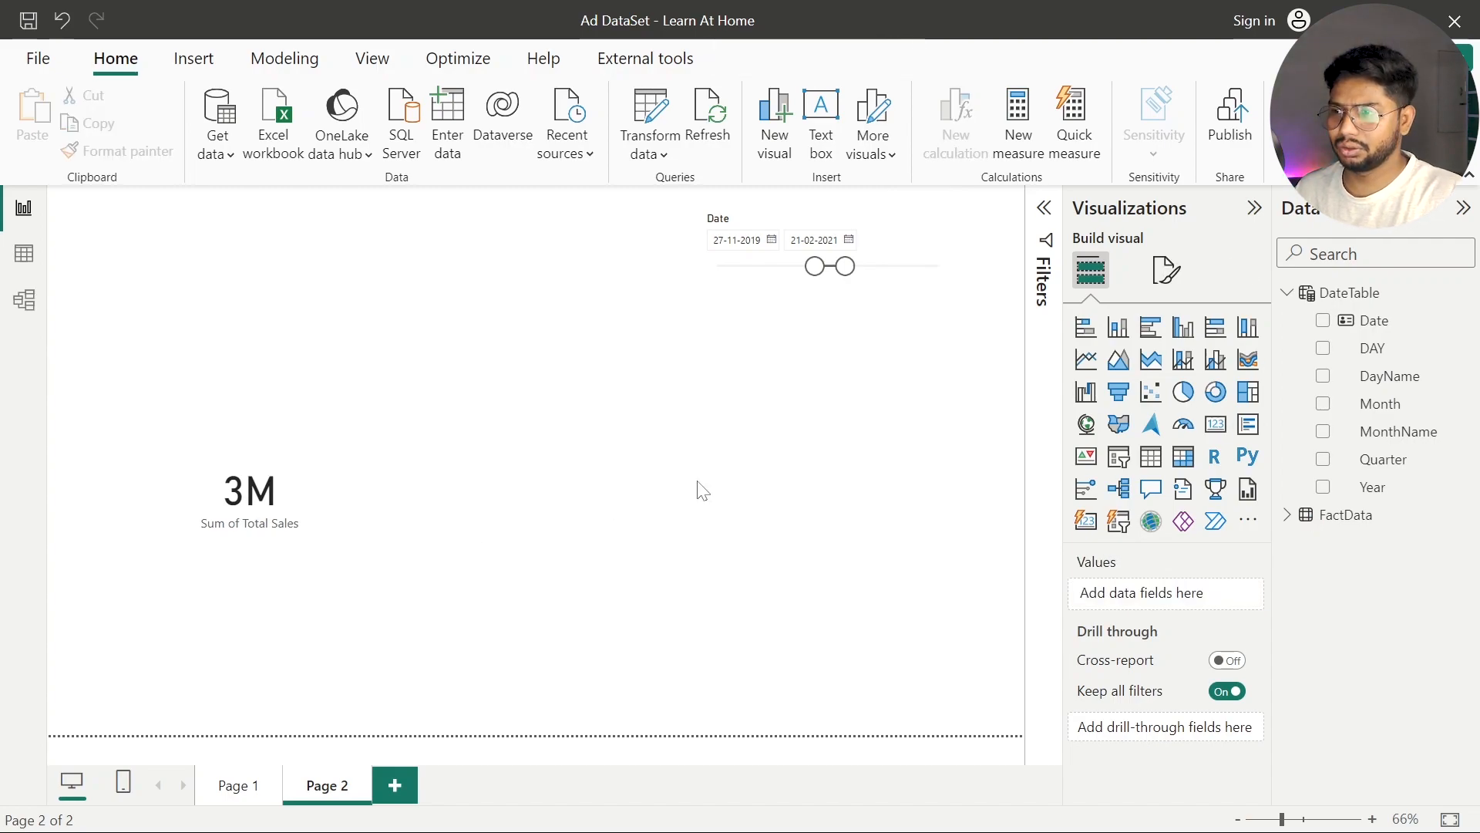
Create a new measure in the FactData table and name it 7-Day Sale
{"action": "left_click", "coordinate": [1310, 514]}
{"action": "scroll", "coordinate": [1364, 478], "scroll_direction": "down", "scroll_amount": 4}
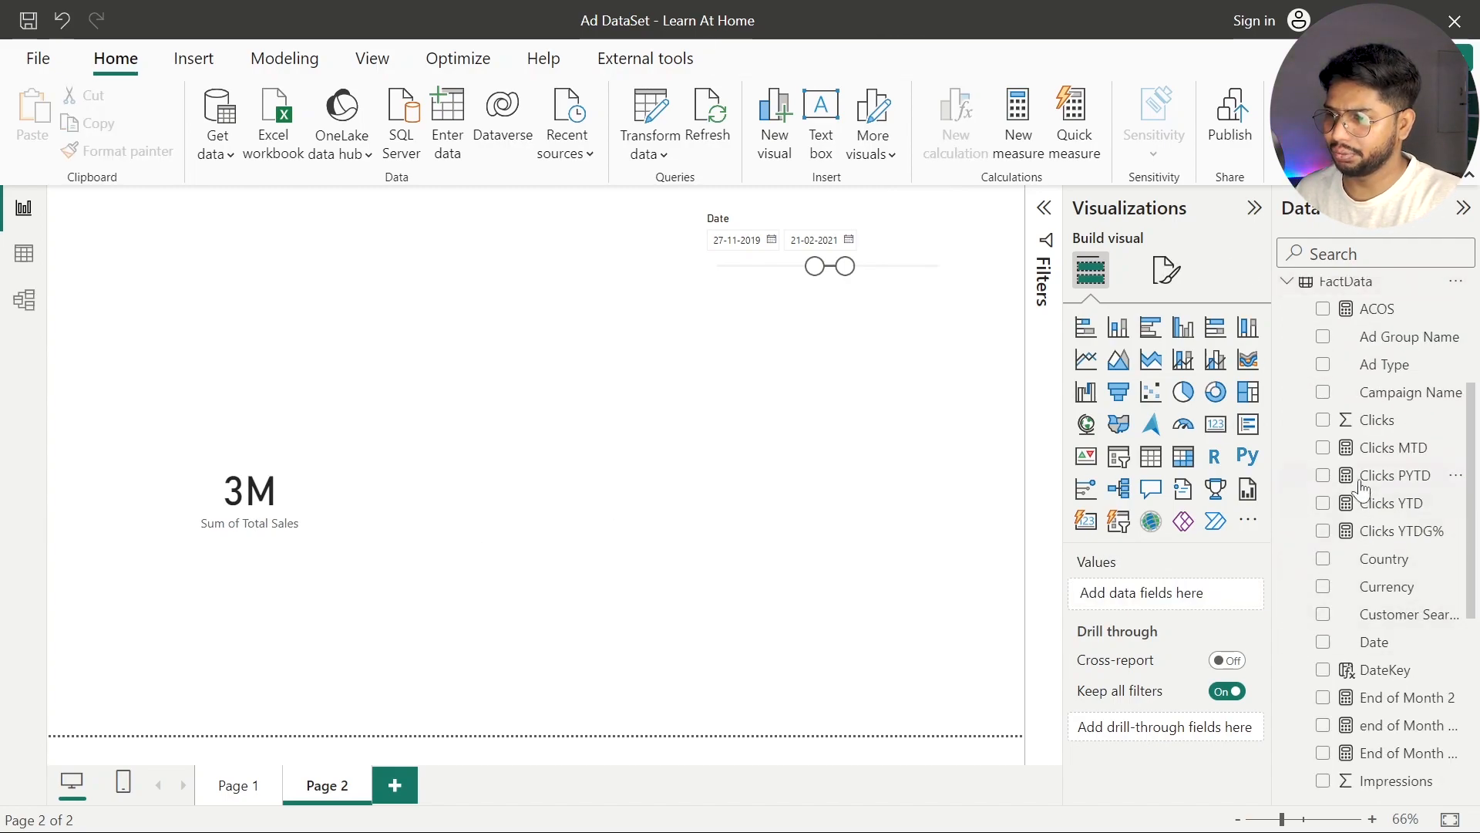
{"action": "right_click", "coordinate": [1382, 420]}
{"action": "left_click", "coordinate": [1220, 481]}
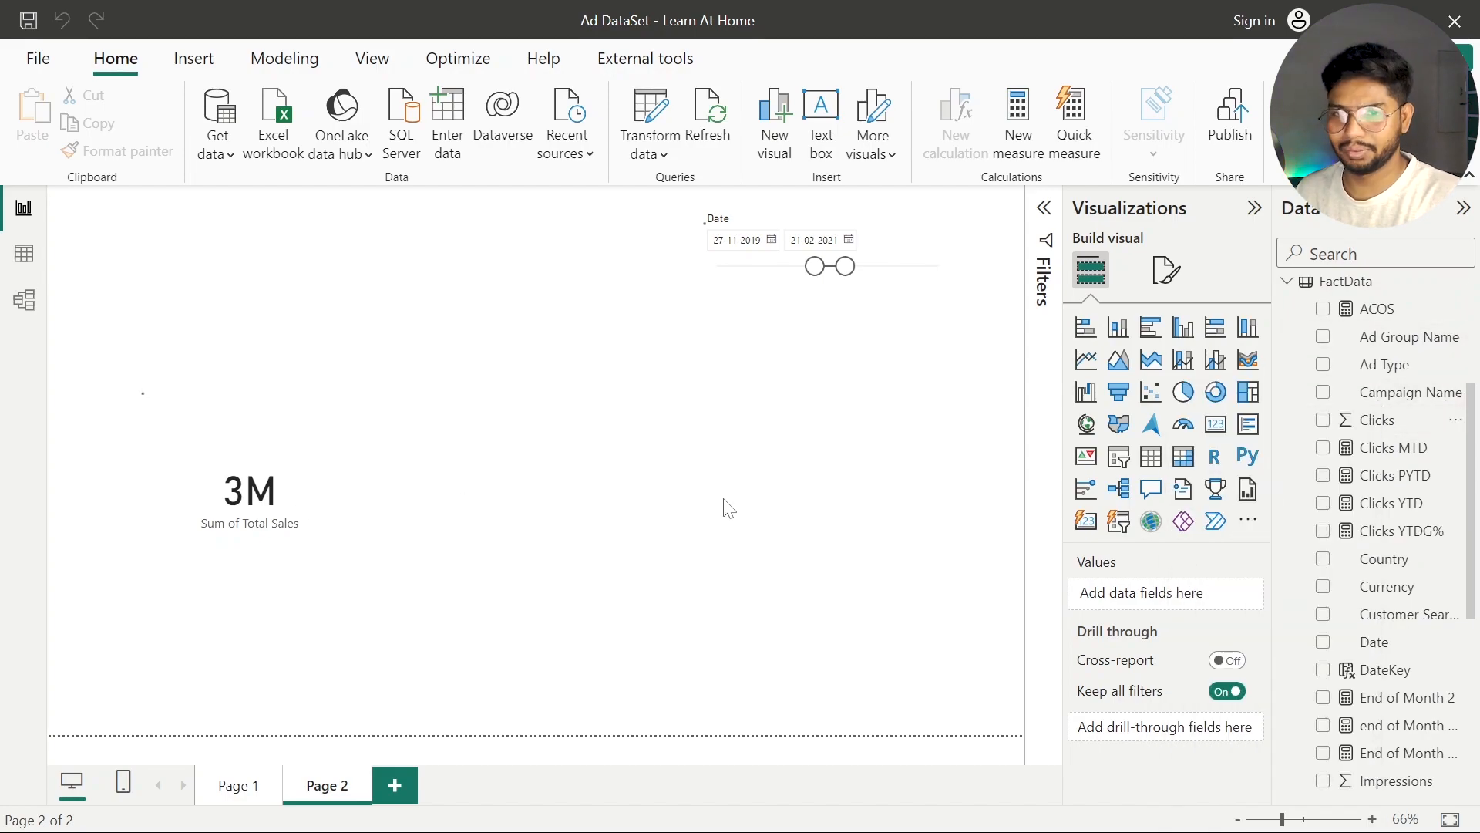
{"action": "key", "text": "Left"}
{"action": "key", "text": "ctrl+shift+Right"}
{"action": "type", "text": "7-"}
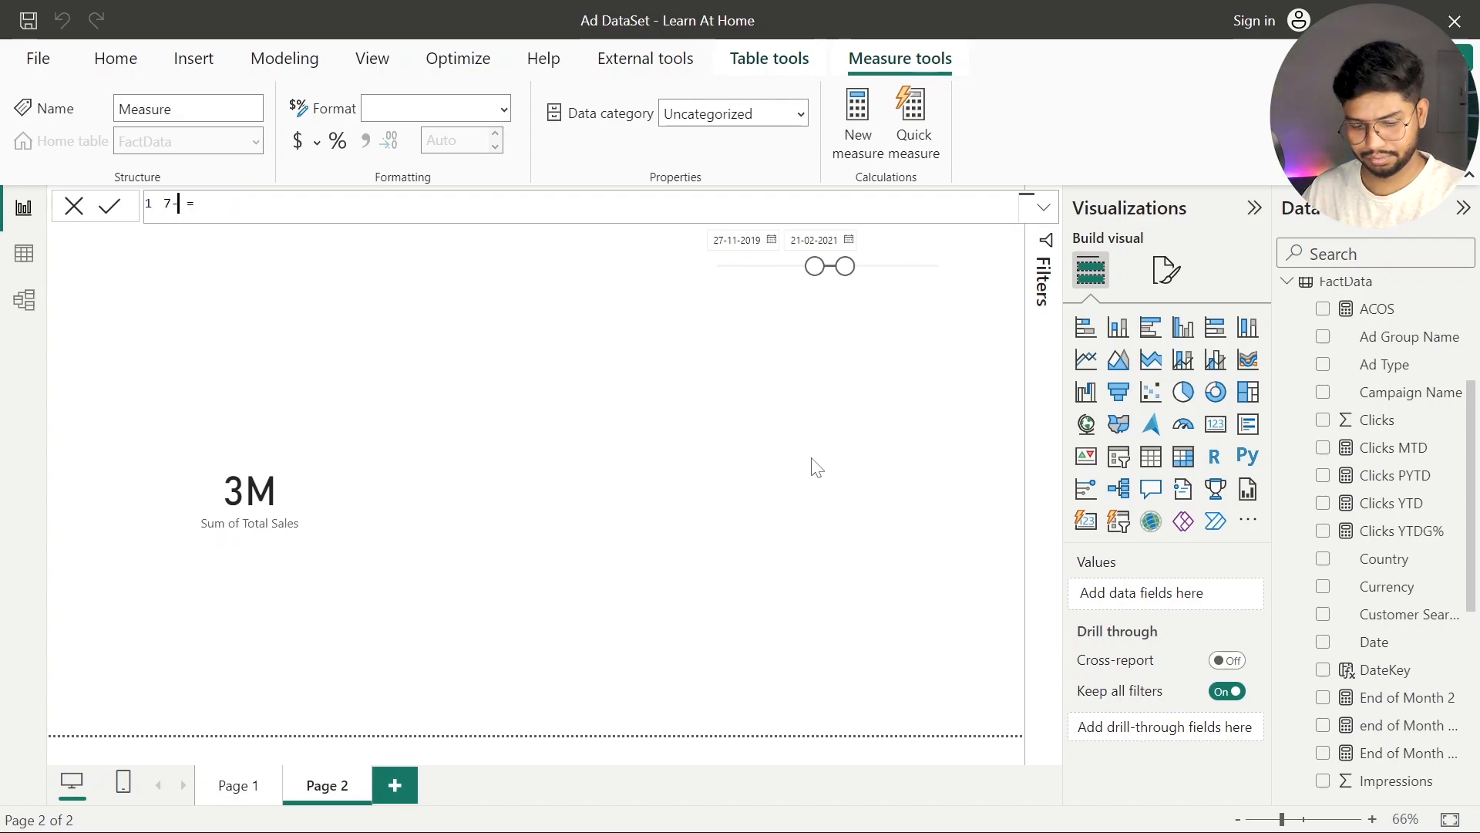
{"action": "type", "text": "Days"}
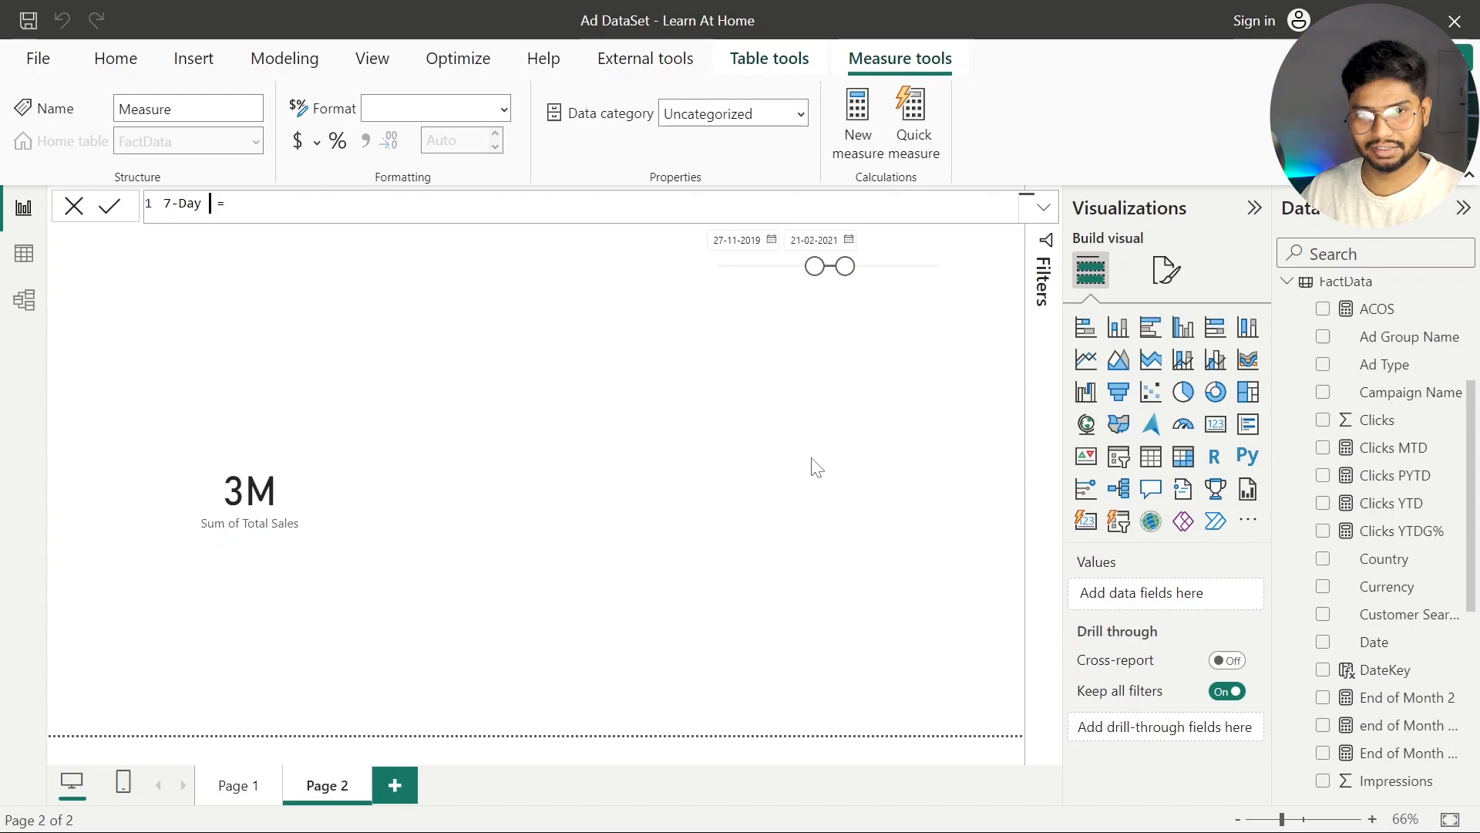
{"action": "type", "text": " Sale"}
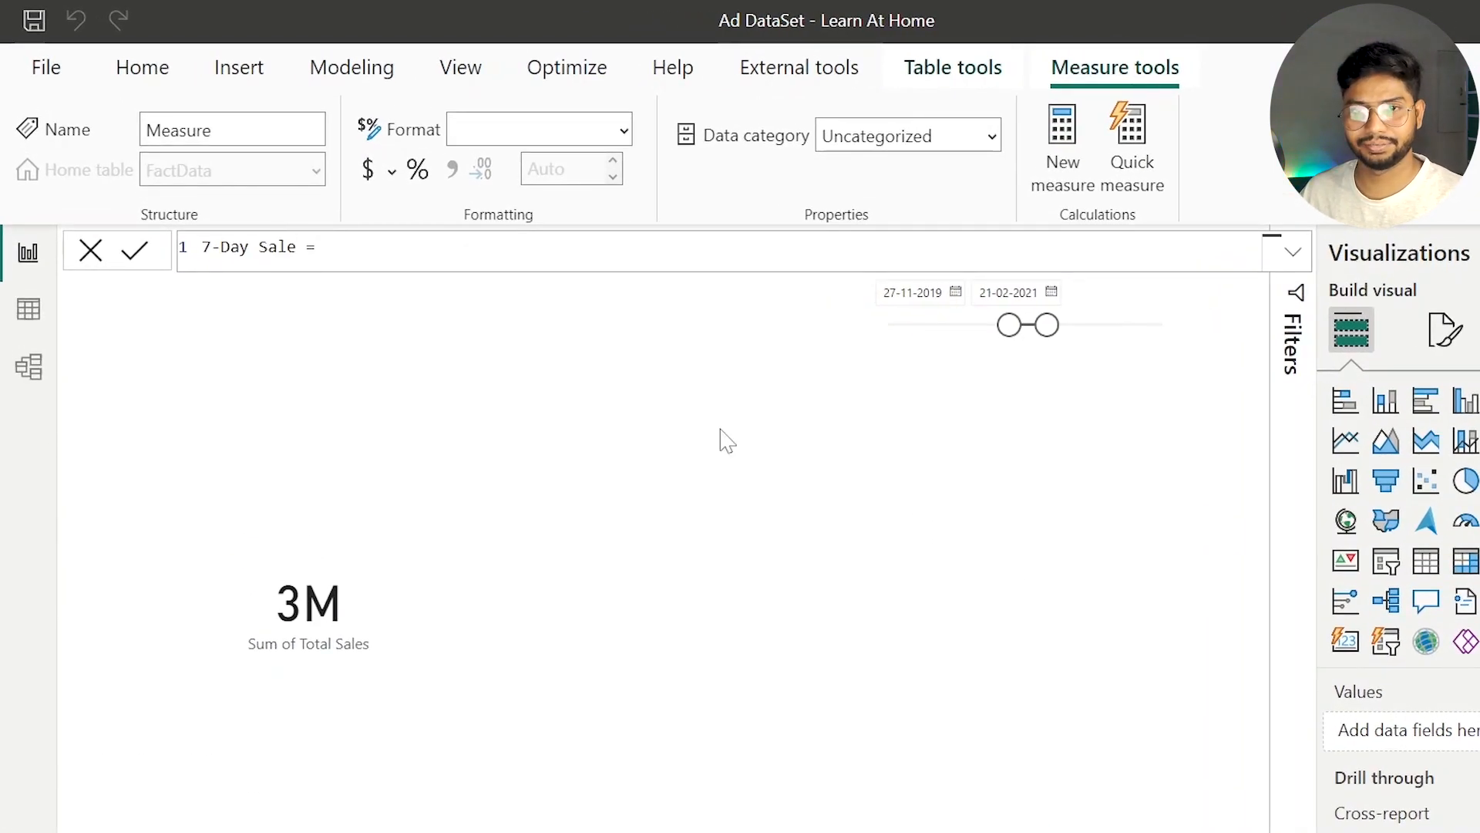
Begin the 7-Day Sale formula with a CALCULATE function containing a nested SUM
{"action": "scroll", "coordinate": [493, 253], "scroll_direction": "up", "scroll_amount": 7}
{"action": "left_click", "coordinate": [493, 255]}
{"action": "type", "text": "CA"}
{"action": "key", "text": "Tab"}
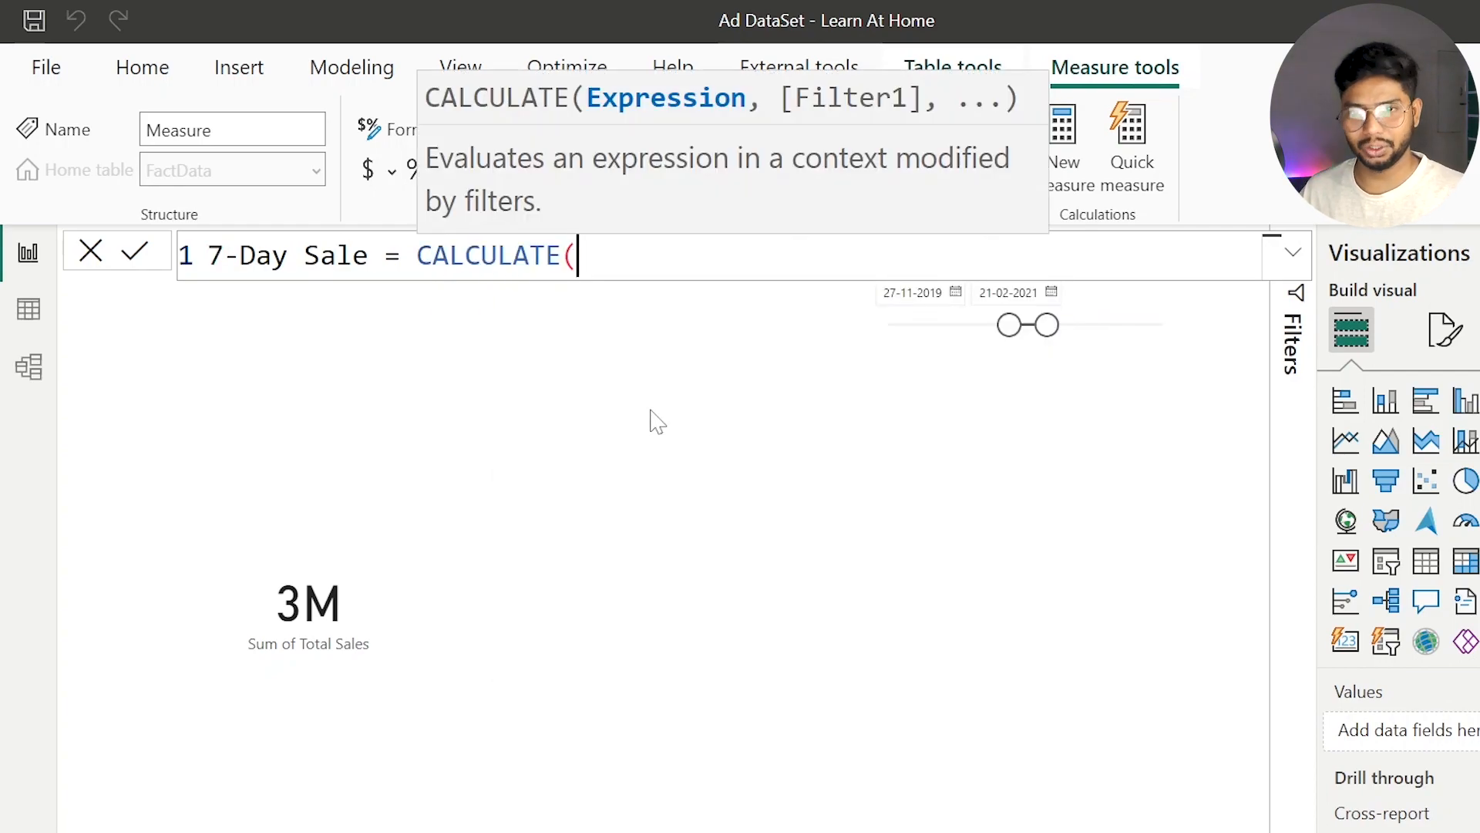
{"action": "type", "text": "SUM"}
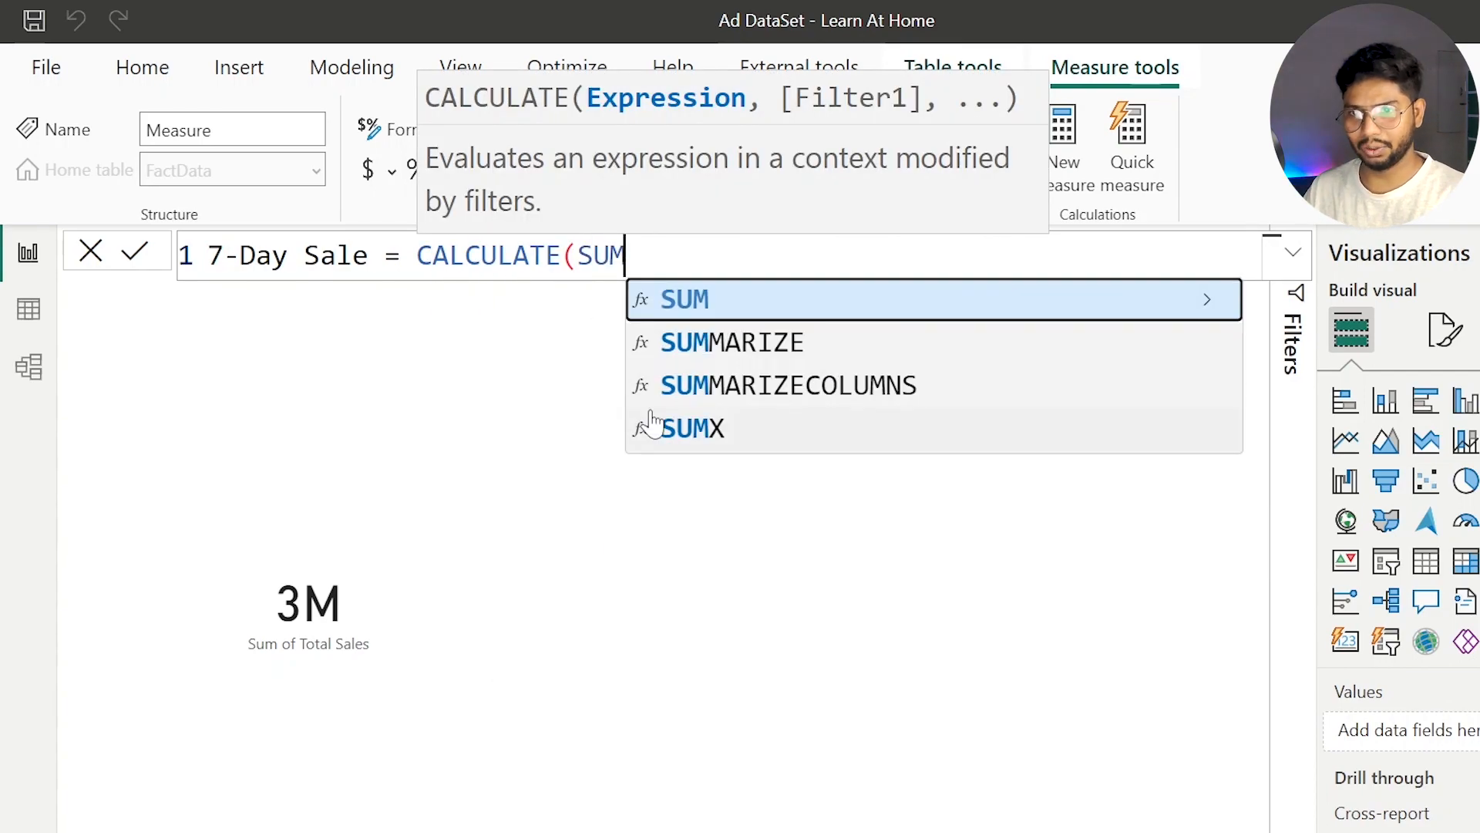
{"action": "key", "text": "Tab"}
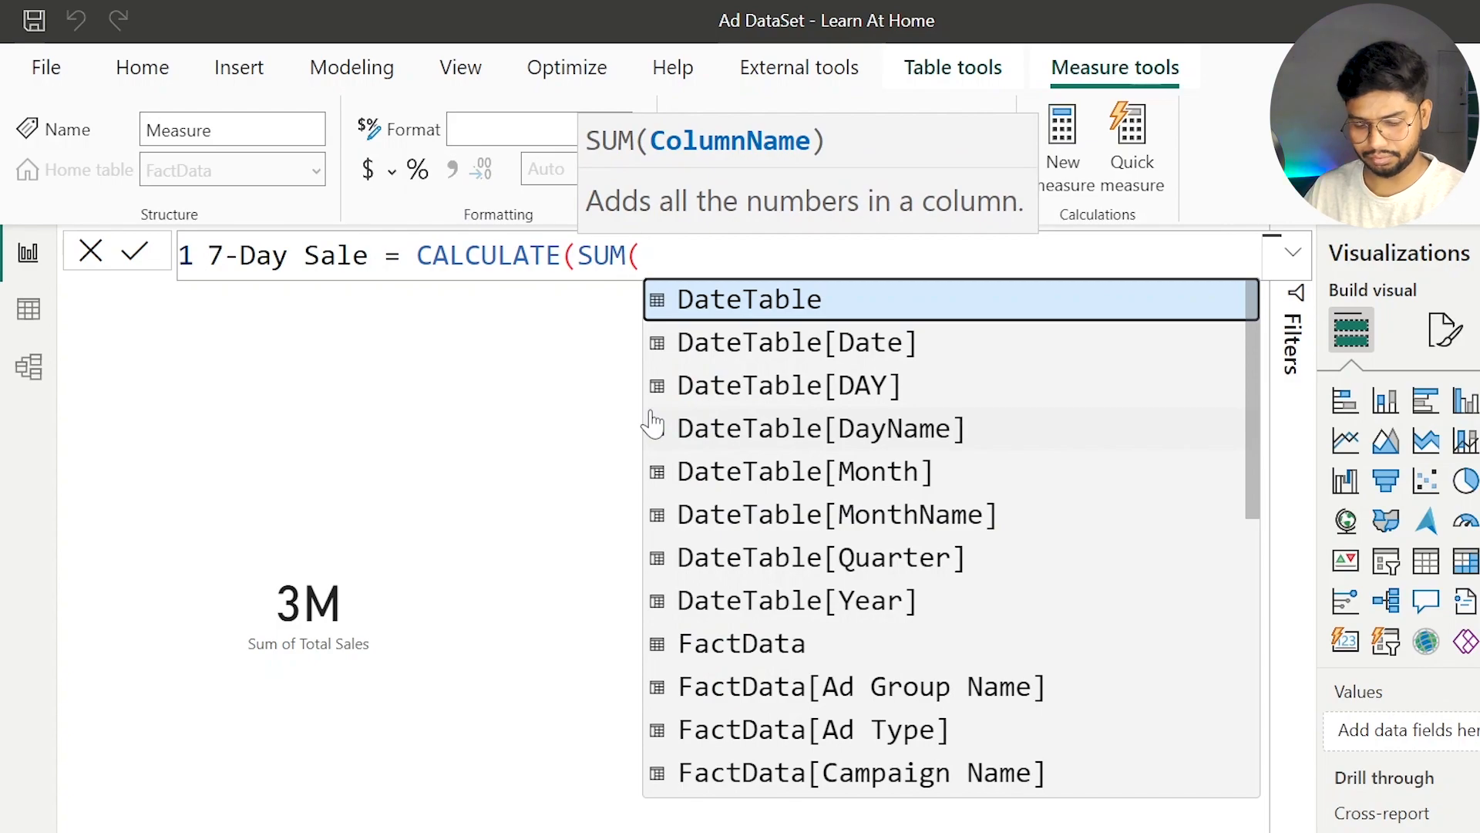
Complete the SUM expression with the FactData[Total Sales] column
{"action": "type", "text": "fa"}
{"action": "key", "text": "Tab"}
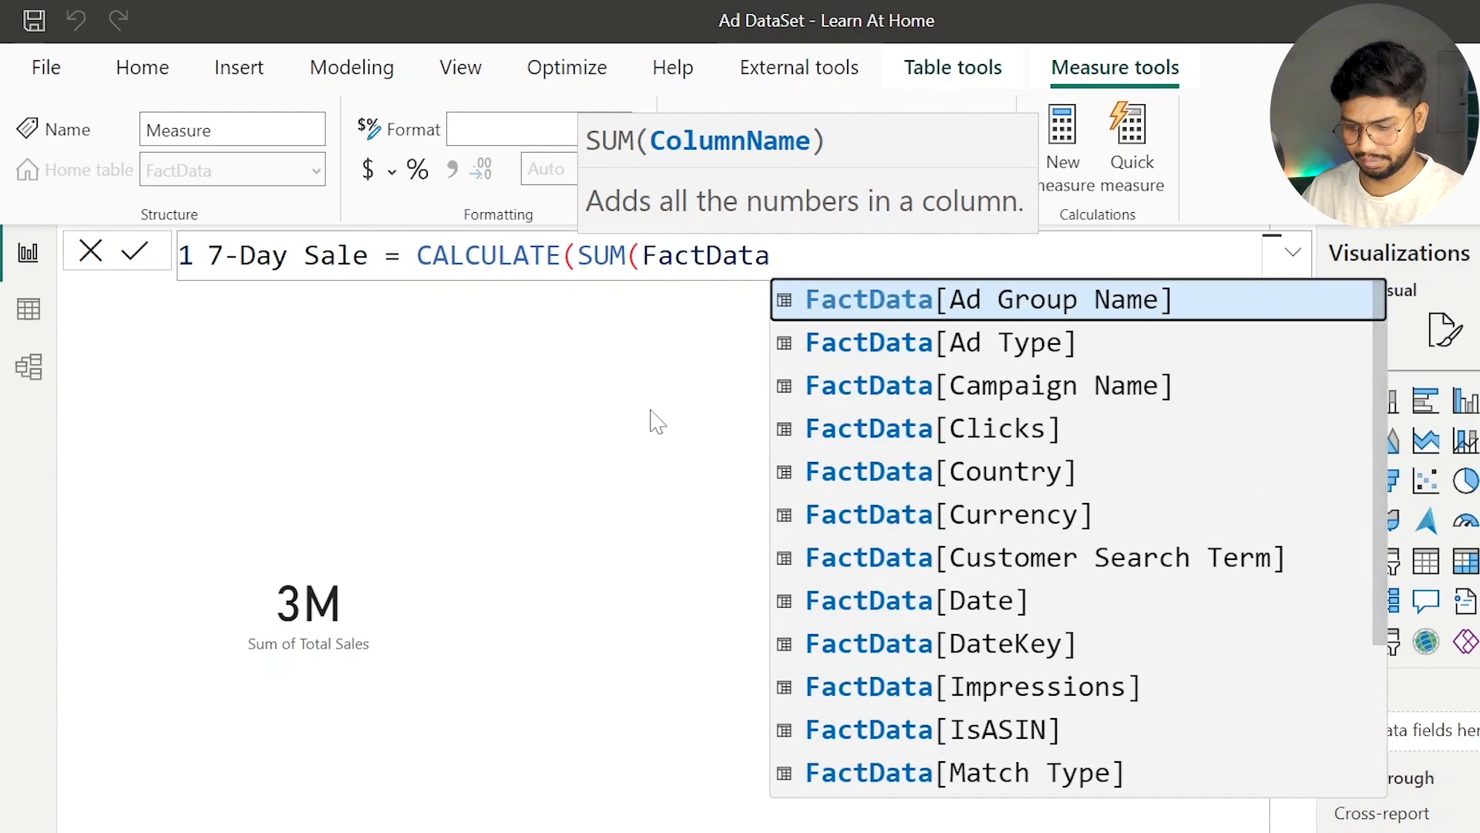
{"action": "type", "text": "["}
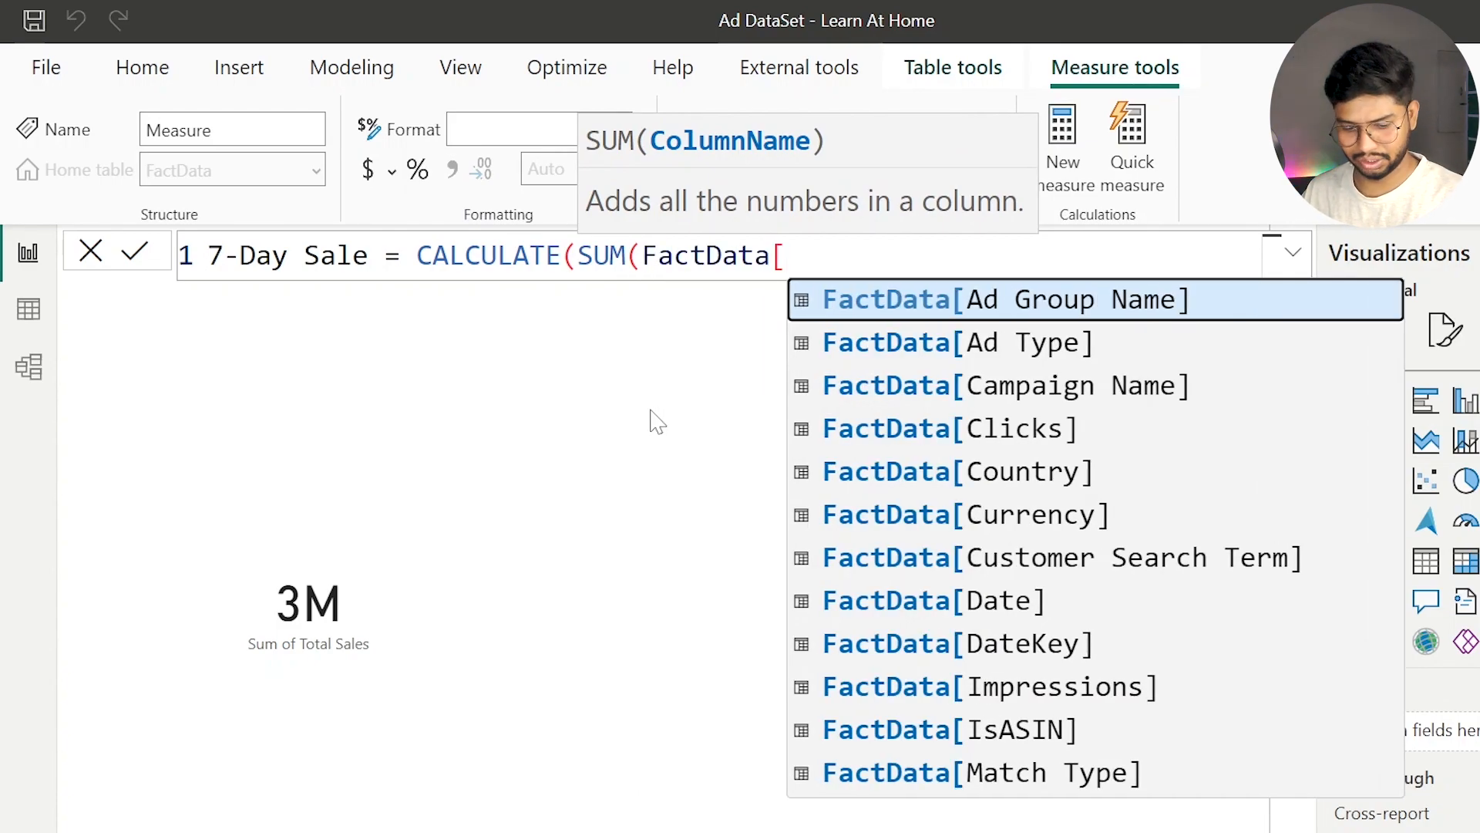
{"action": "type", "text": "sa"}
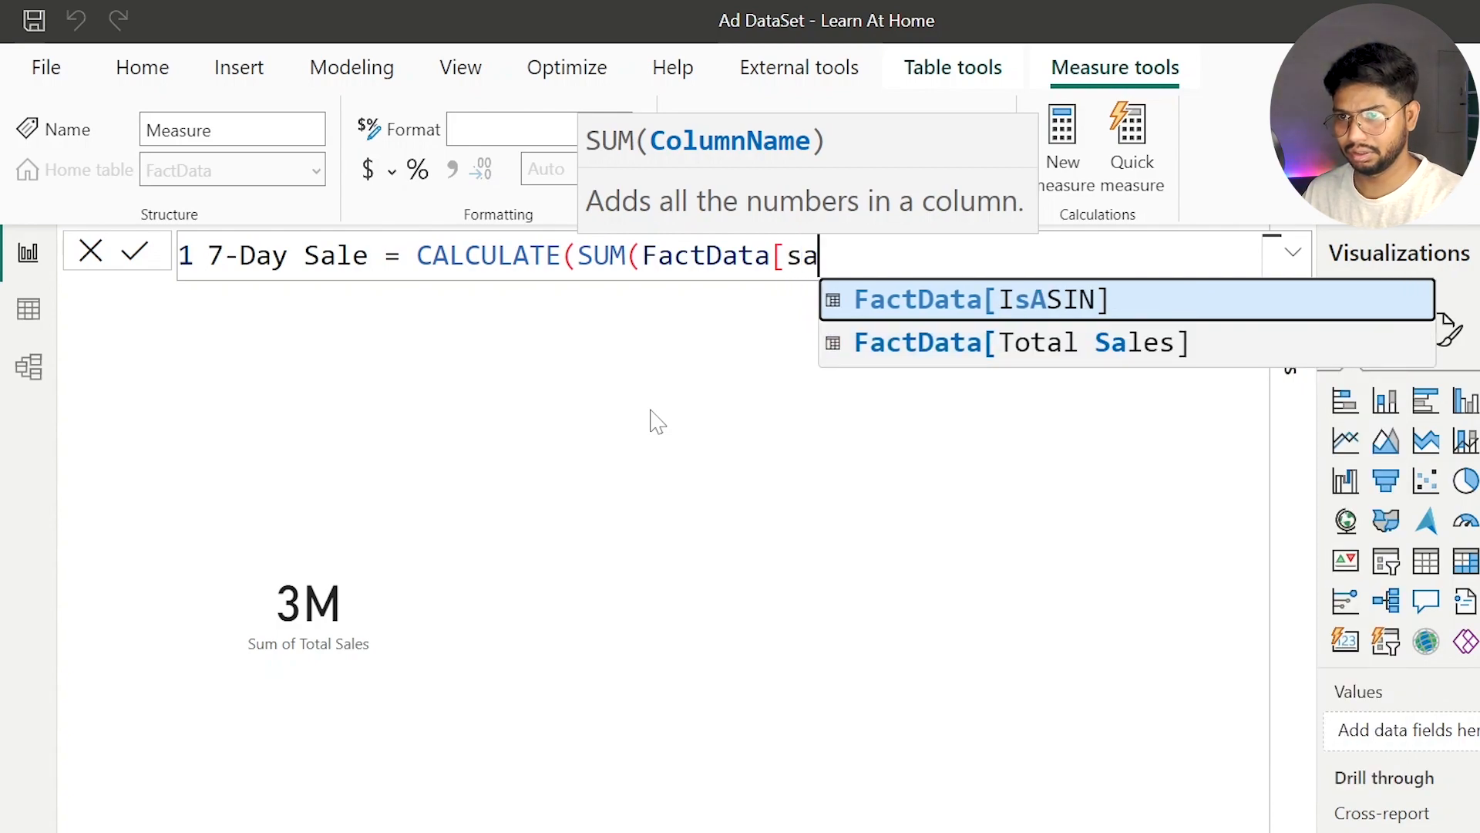
{"action": "key", "text": "Down"}
{"action": "key", "text": "Tab"}
{"action": "type", "text": ")"}
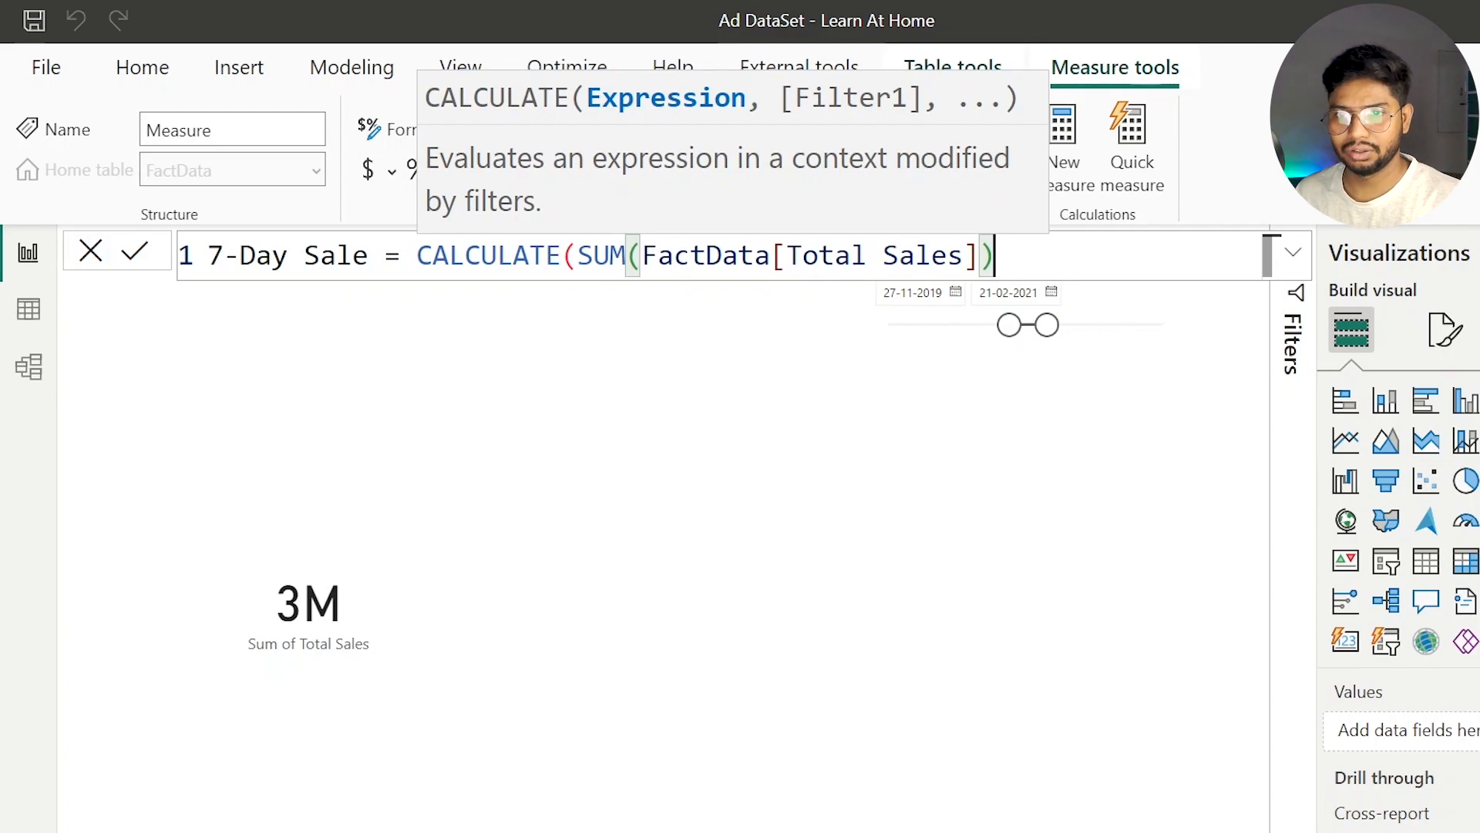
Add the DATESINPERIOD function as the filter argument of CALCULATE
{"action": "type", "text": ","}
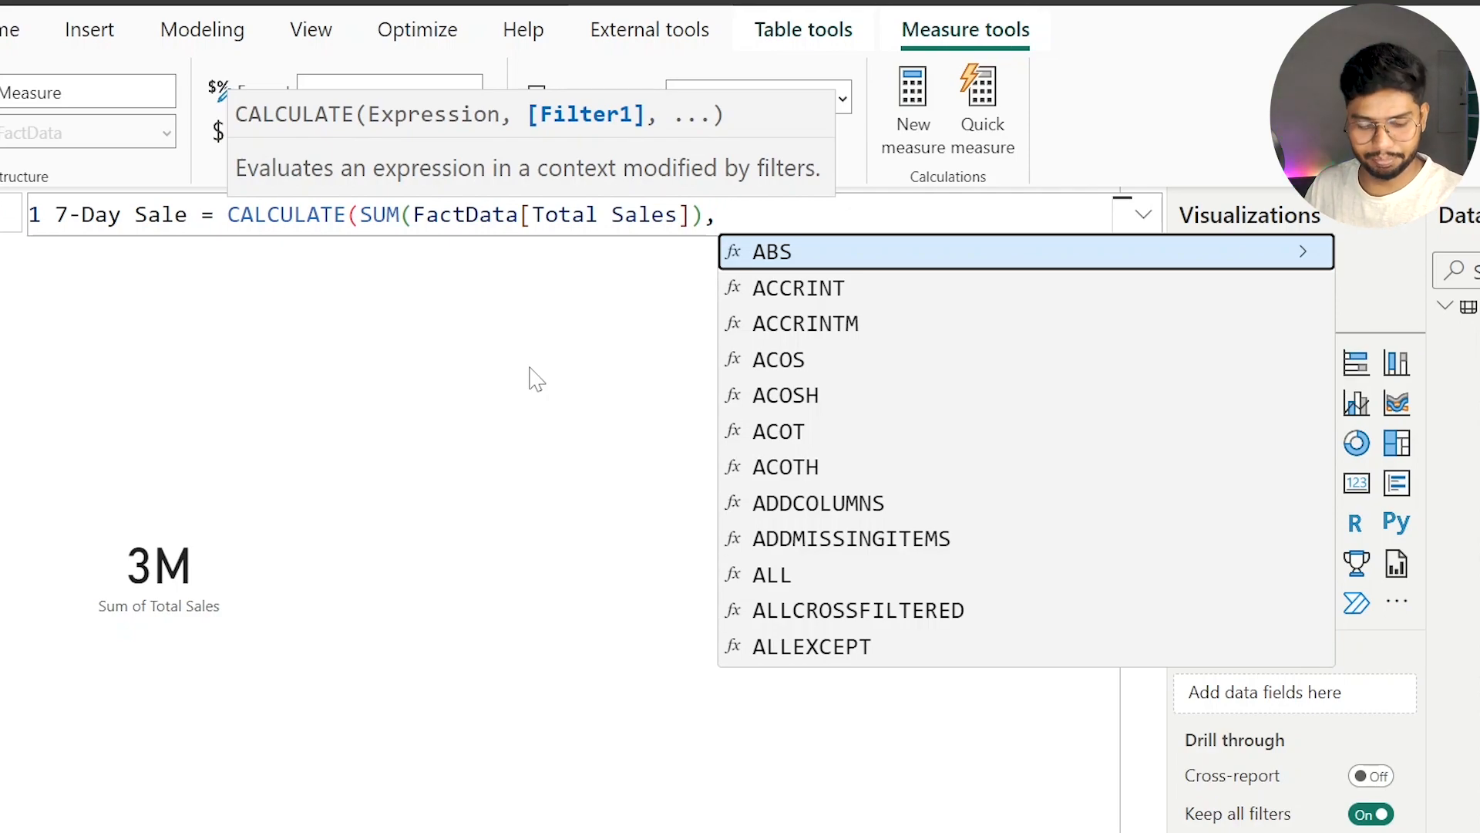
{"action": "type", "text": "DA"}
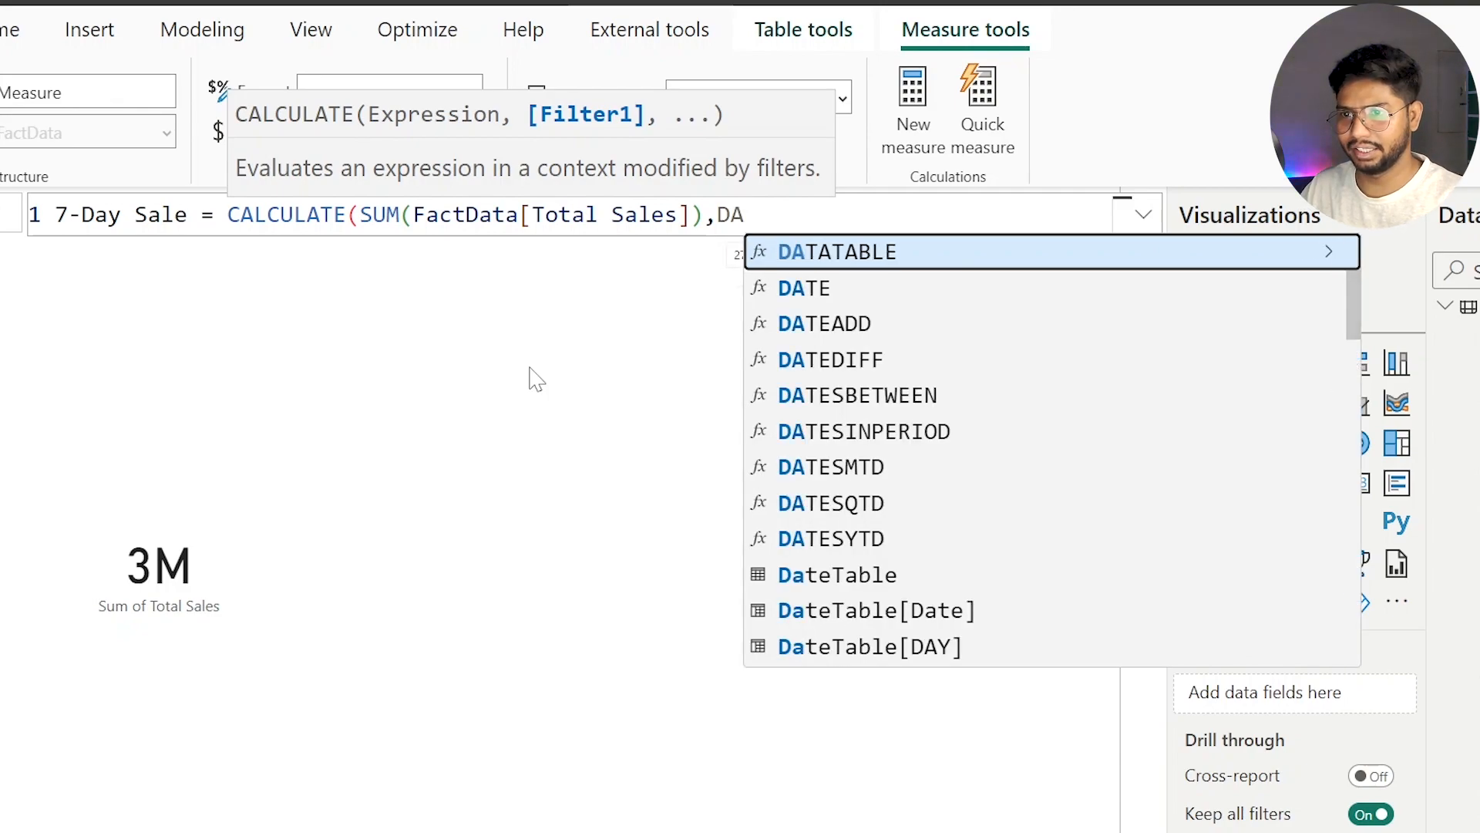
{"action": "key", "text": "Down"}
{"action": "key", "text": "Down"}
{"action": "key", "text": "Down"}
{"action": "key", "text": "Down"}
{"action": "key", "text": "Down"}
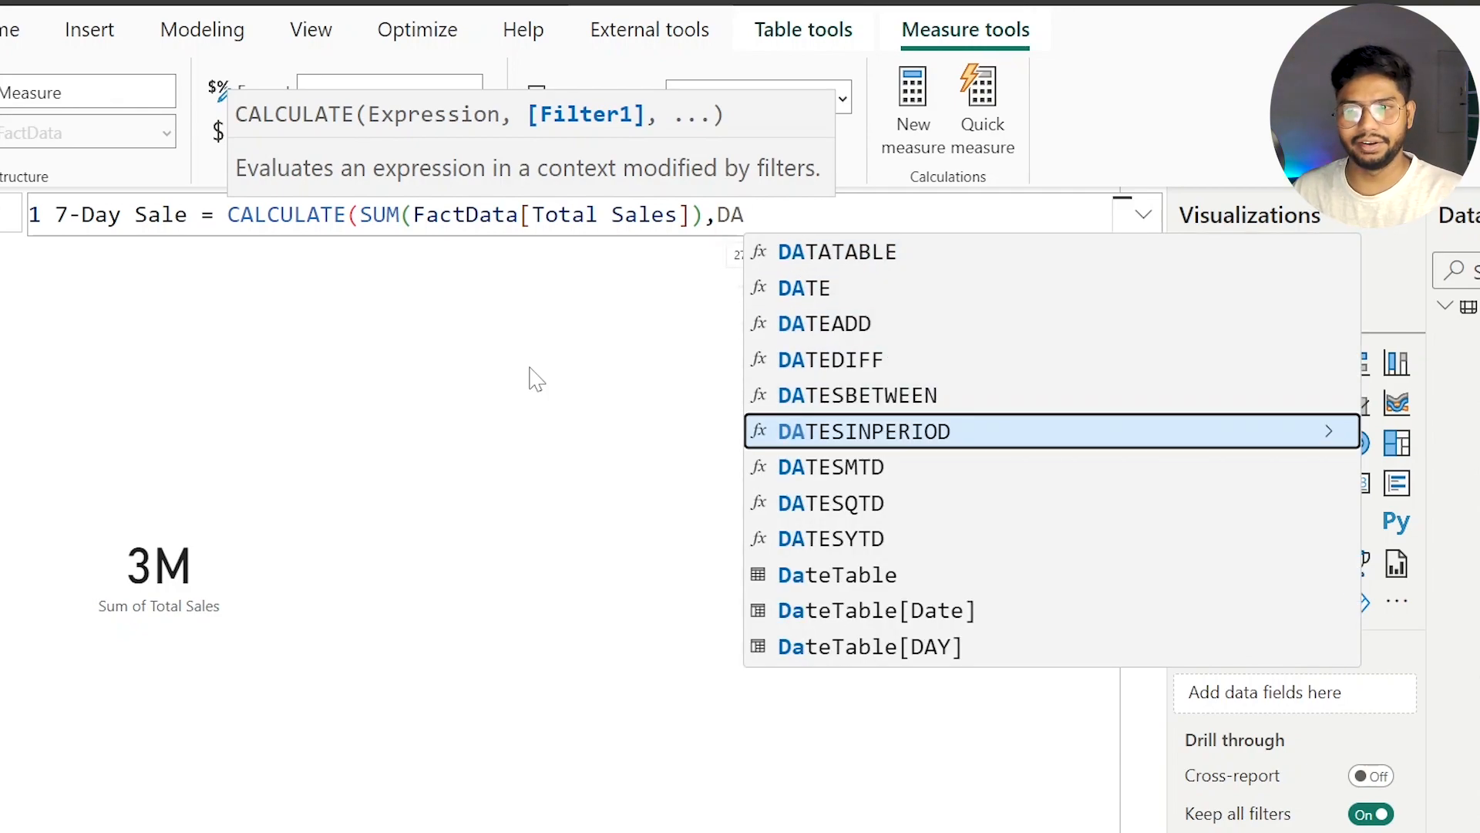
{"action": "key", "text": "Tab"}
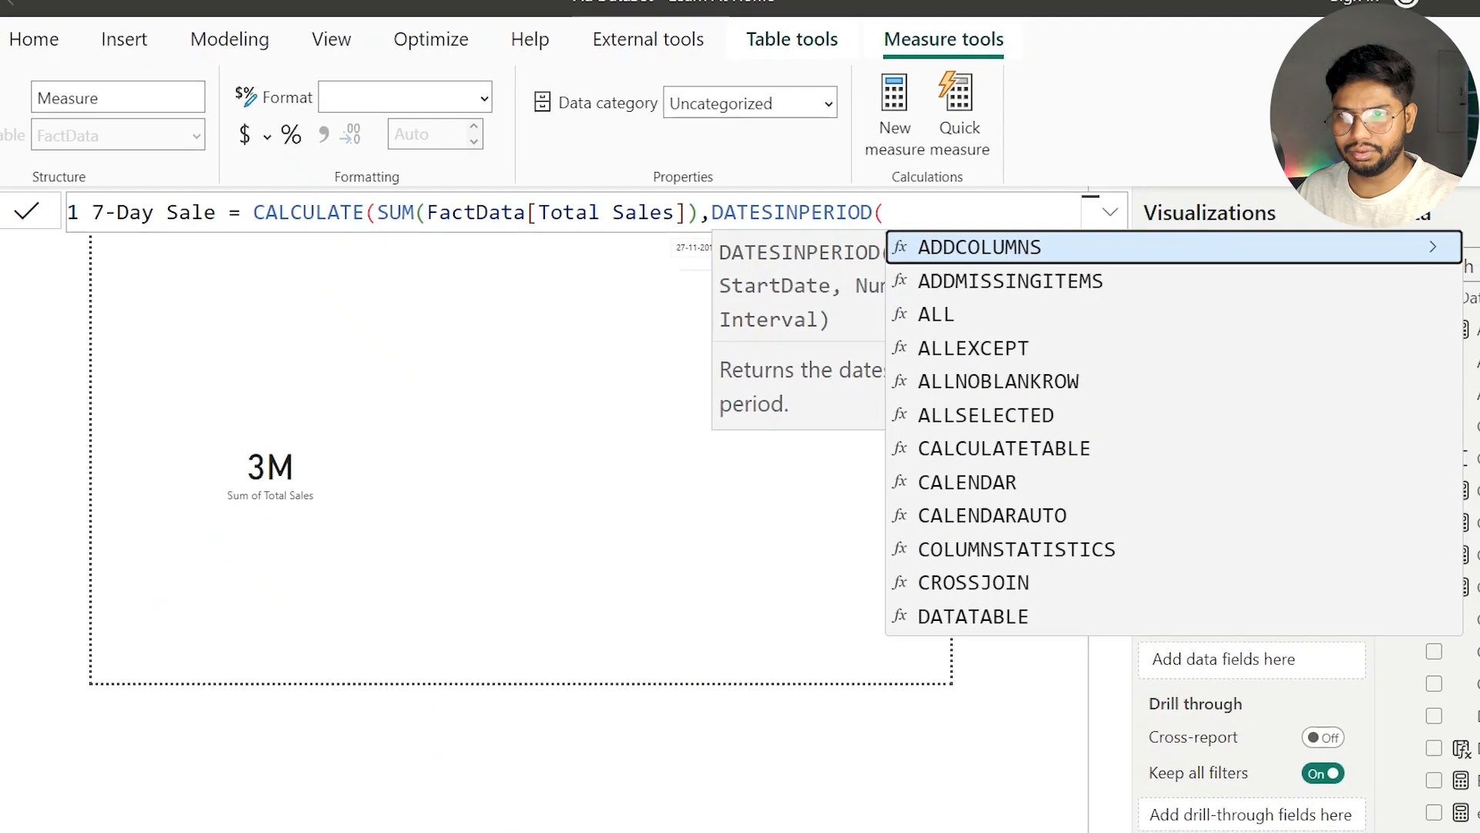
Supply 'DateTable'[Date] as the dates and TODAY() as the start date of the DATESINPERIOD function
{"action": "scroll", "coordinate": [539, 213], "scroll_direction": "up", "scroll_amount": 2}
{"action": "scroll", "coordinate": [516, 360], "scroll_direction": "up", "scroll_amount": 5}
{"action": "scroll", "coordinate": [509, 213], "scroll_direction": "down", "scroll_amount": 5}
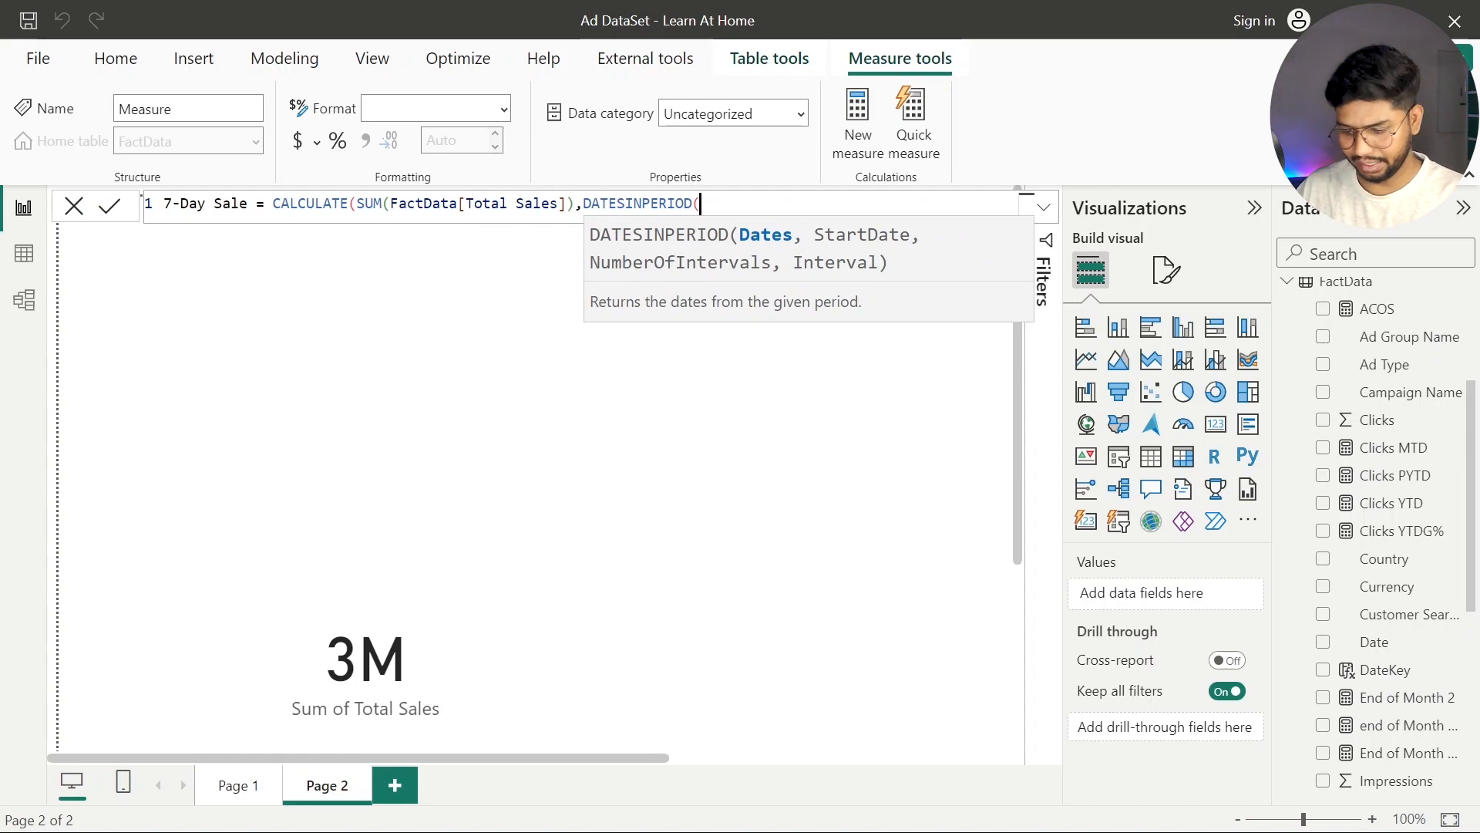
{"action": "type", "text": "'DateTable'[Date]"}
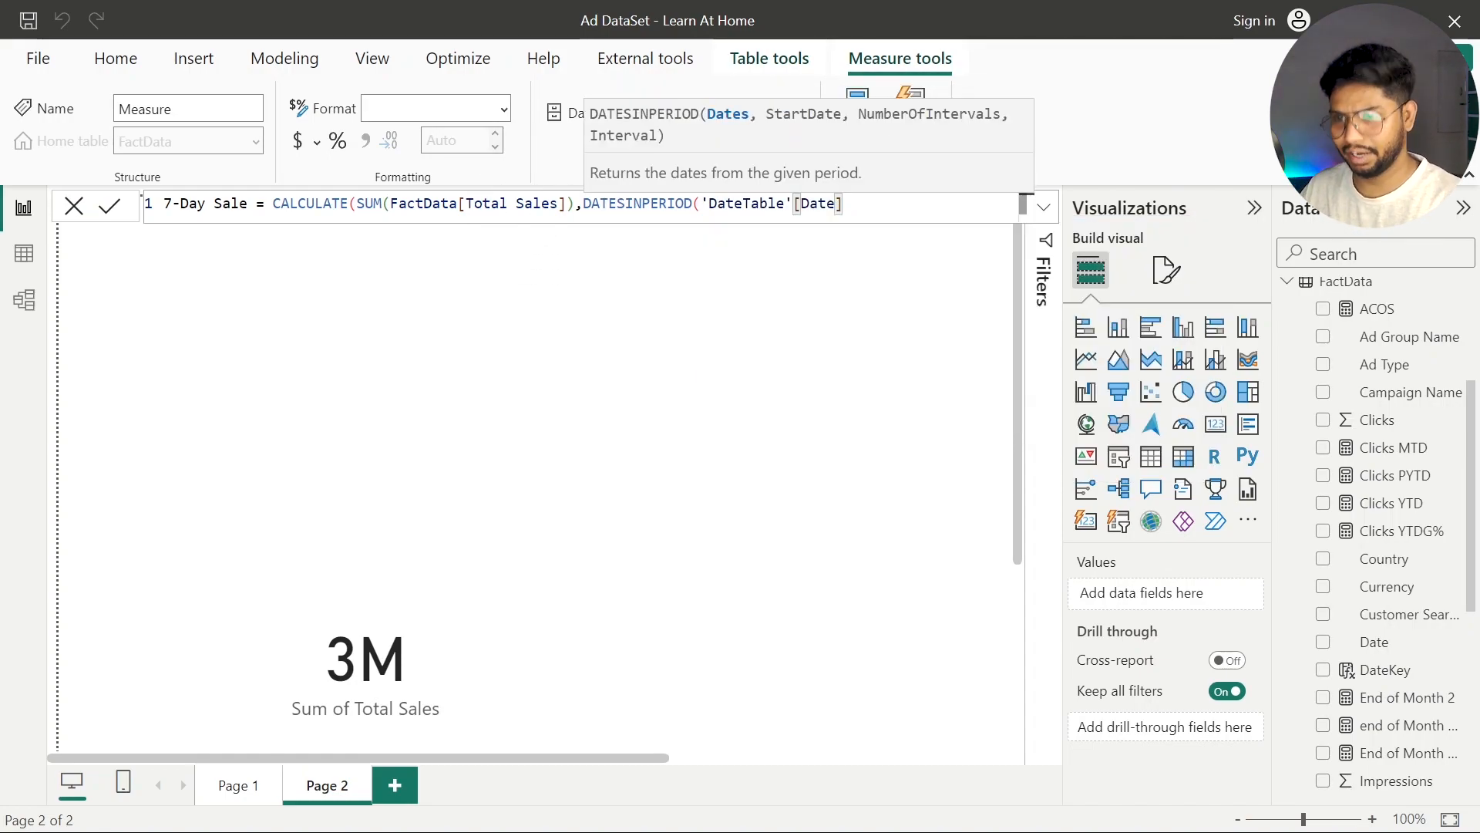
{"action": "type", "text": ","}
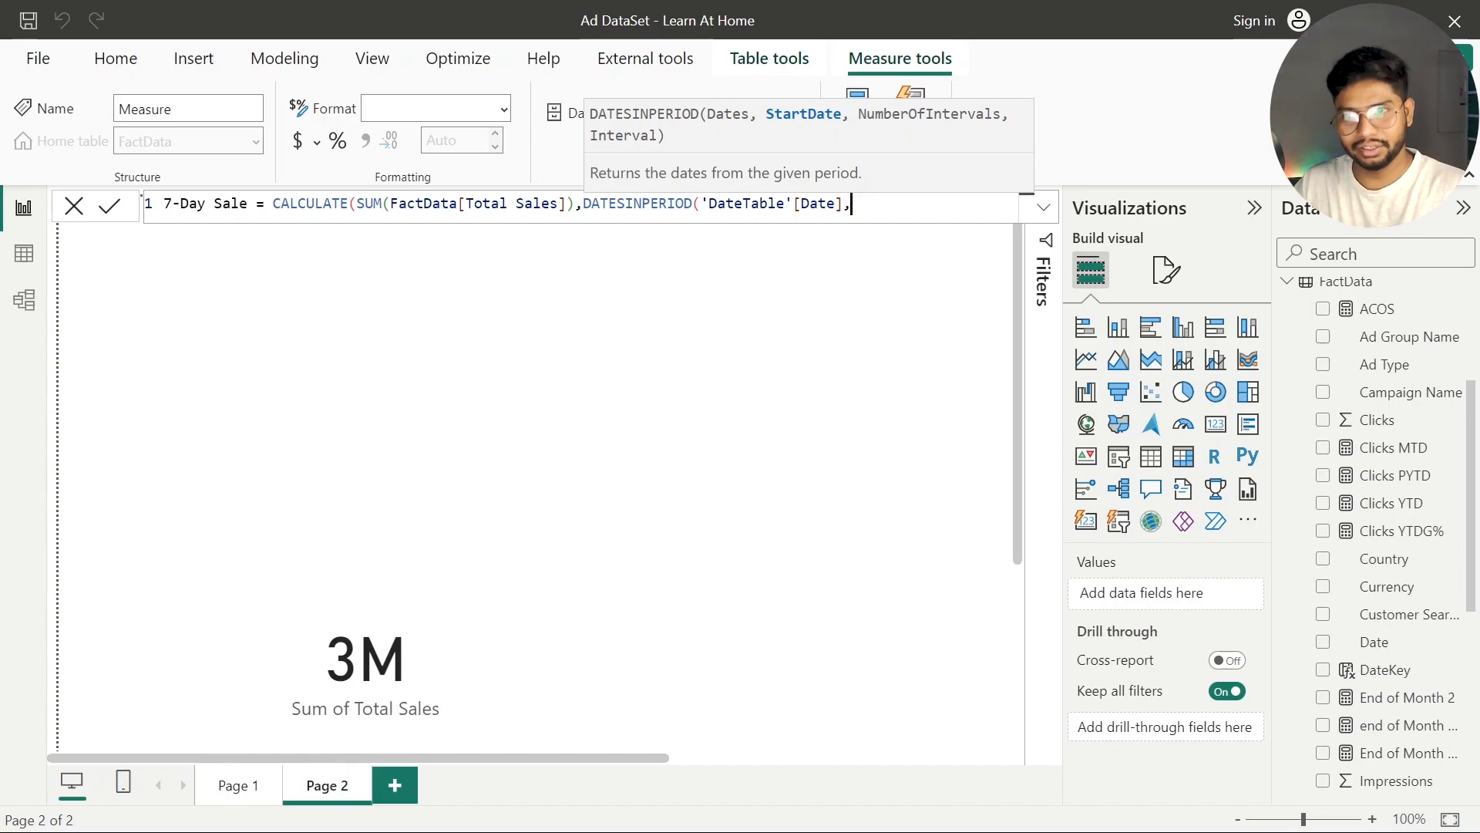
{"action": "type", "text": "Today"}
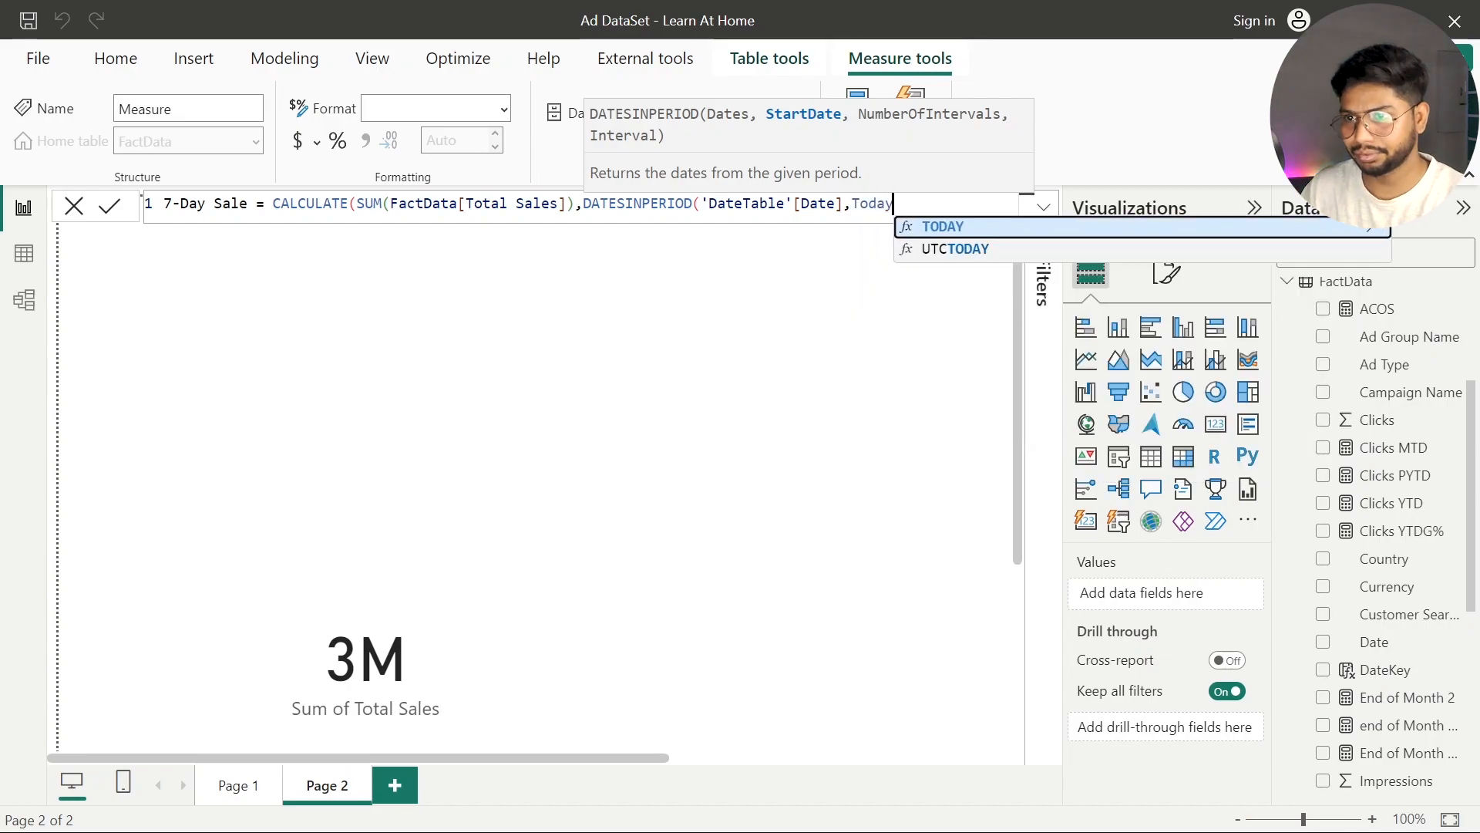
{"action": "key", "text": "Tab"}
{"action": "type", "text": "),"}
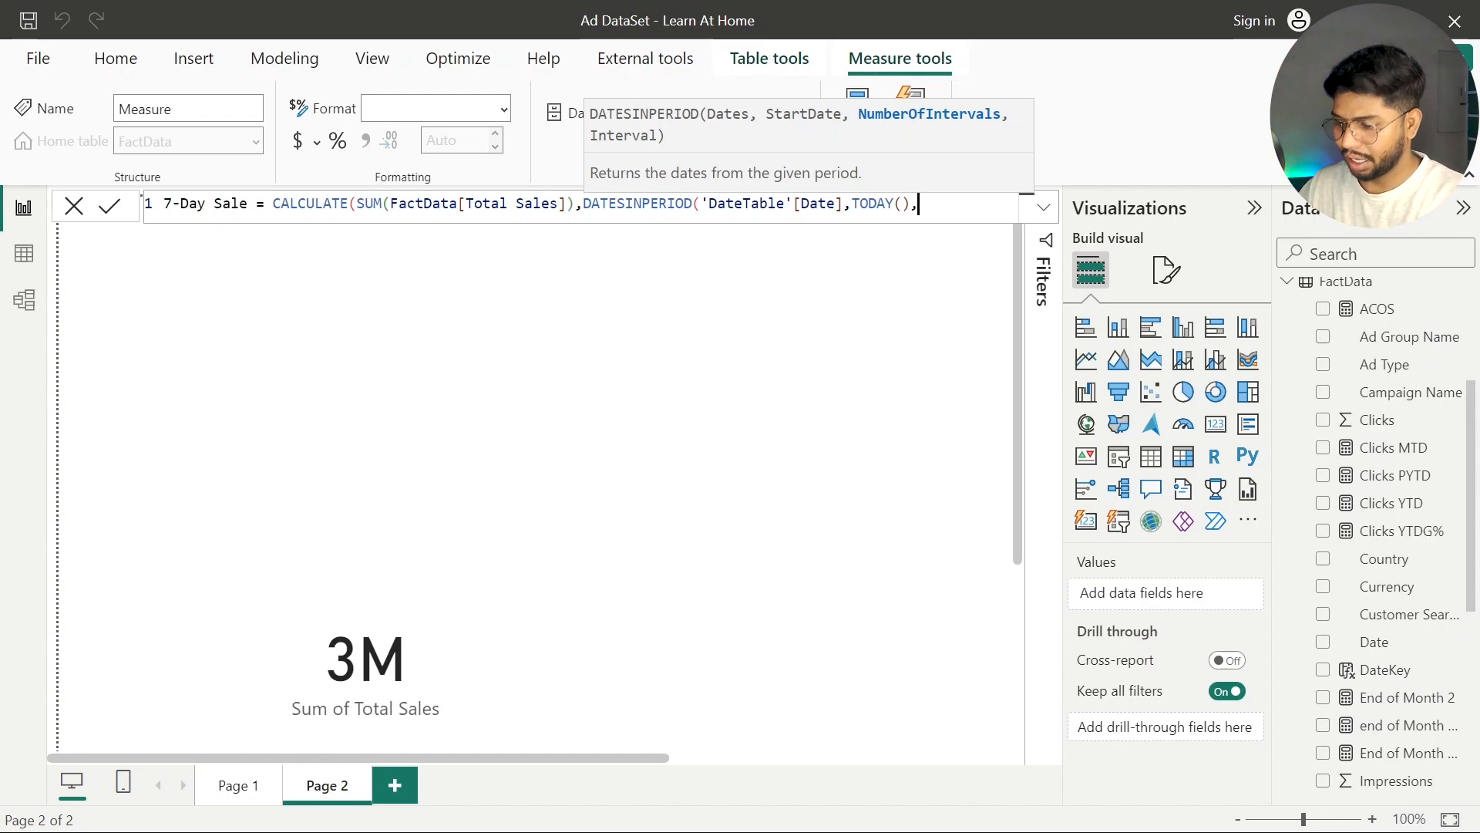
Complete DATESINPERIOD with -7 intervals of DAY, close the formula and commit the 7-Day Sale measure
{"action": "type", "text": "-7"}
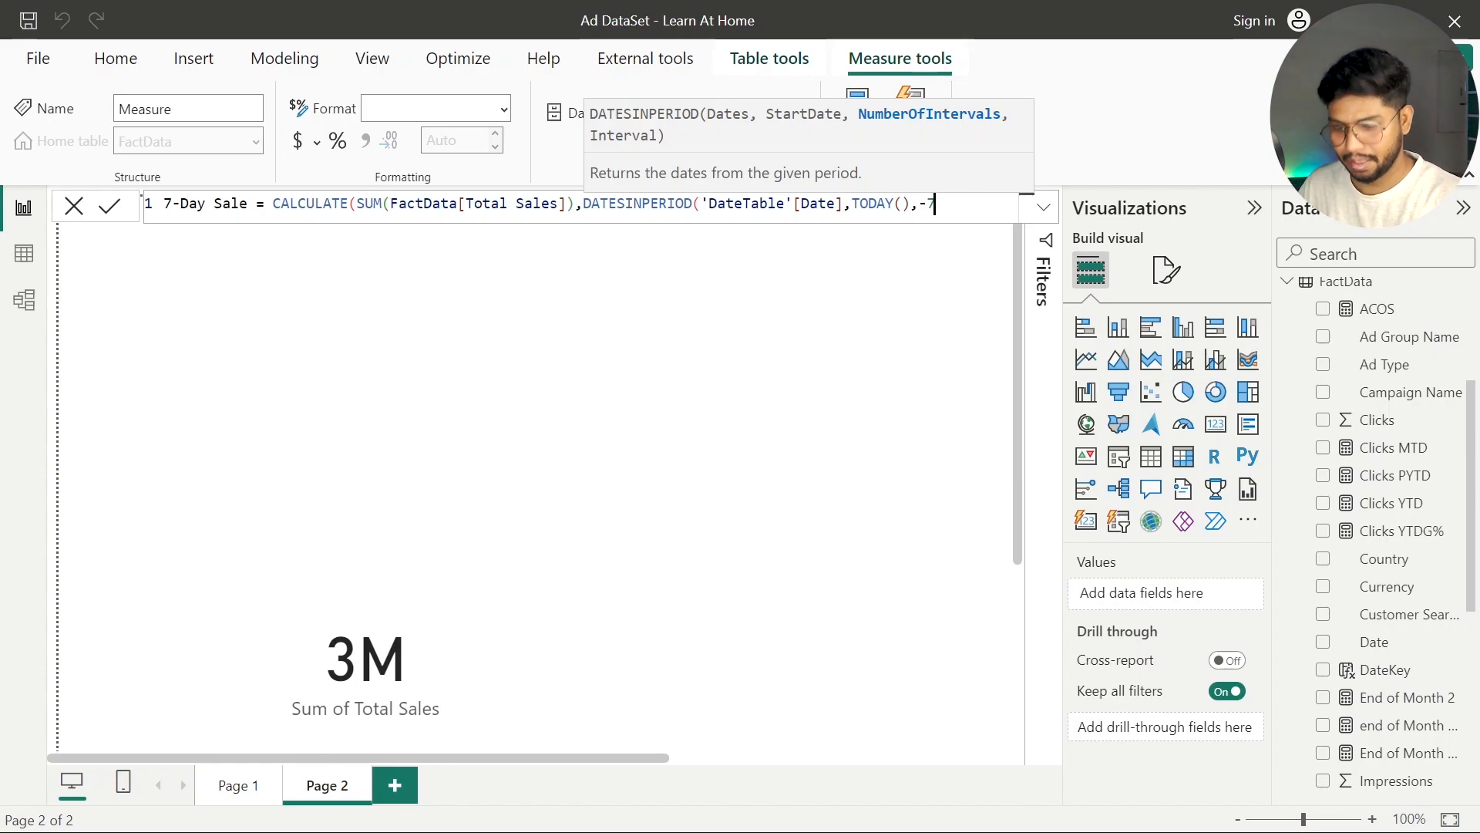
{"action": "type", "text": ","}
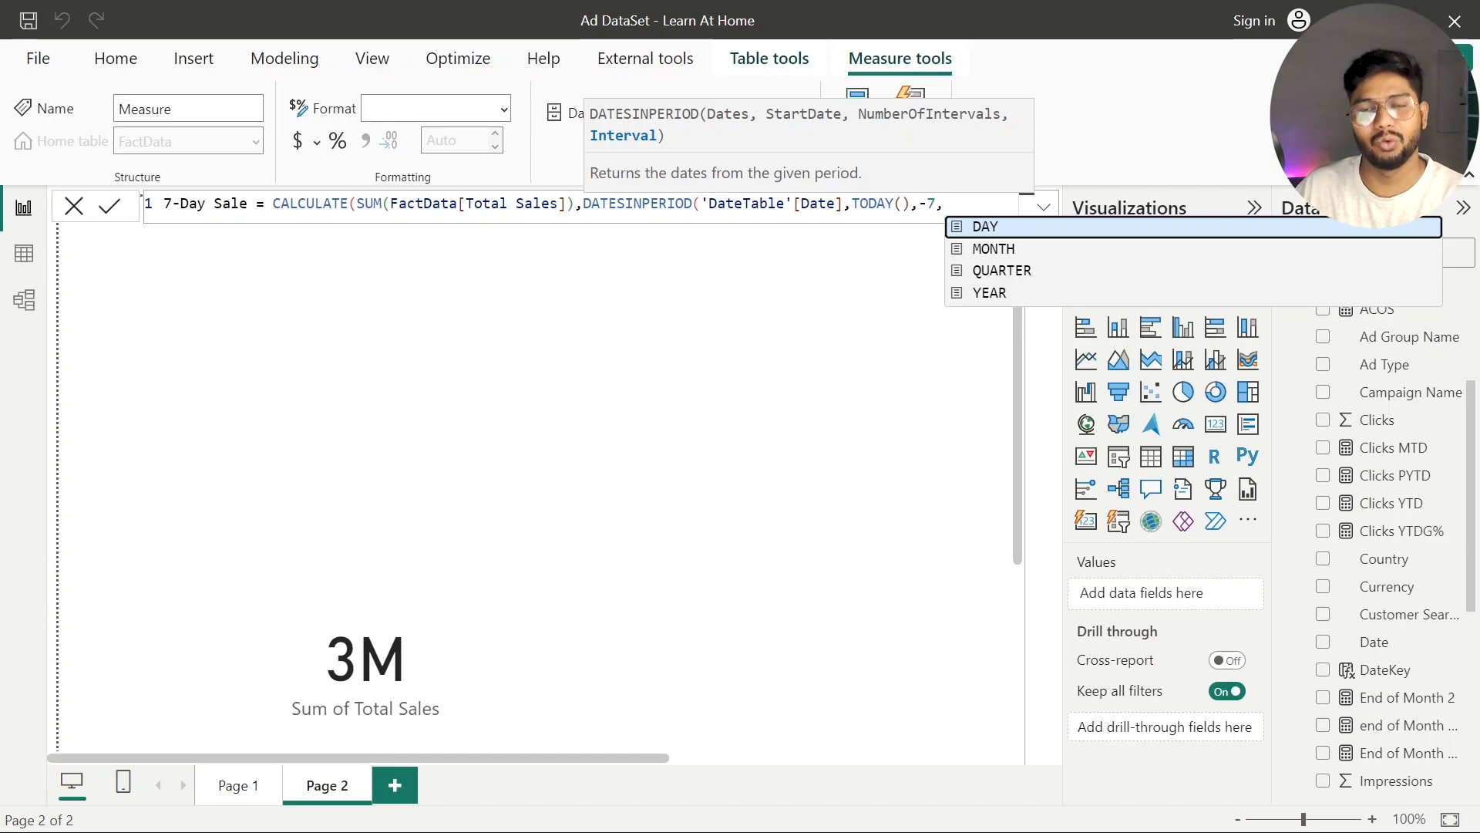
{"action": "key", "text": "Tab"}
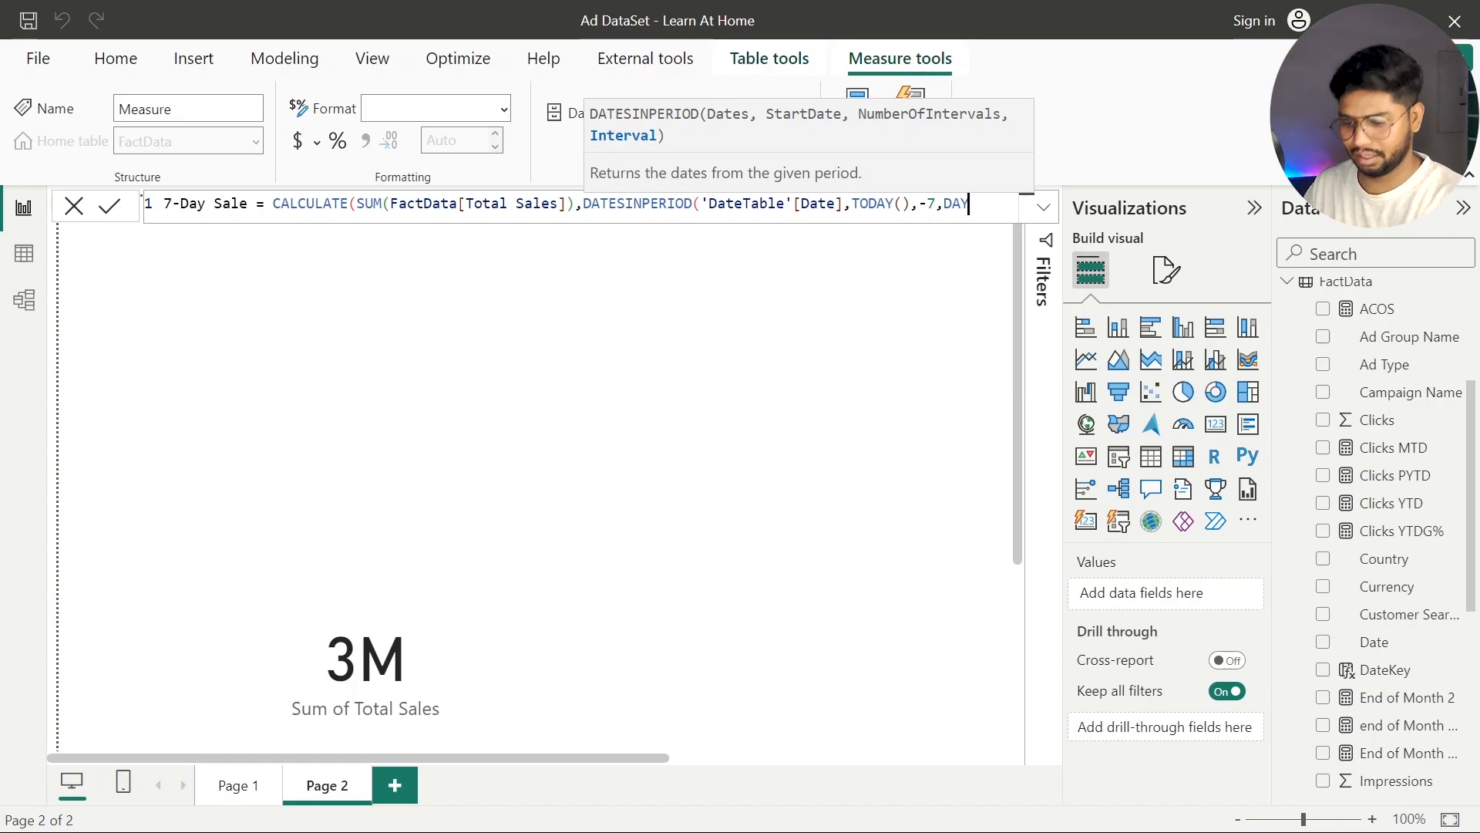
{"action": "type", "text": ")"}
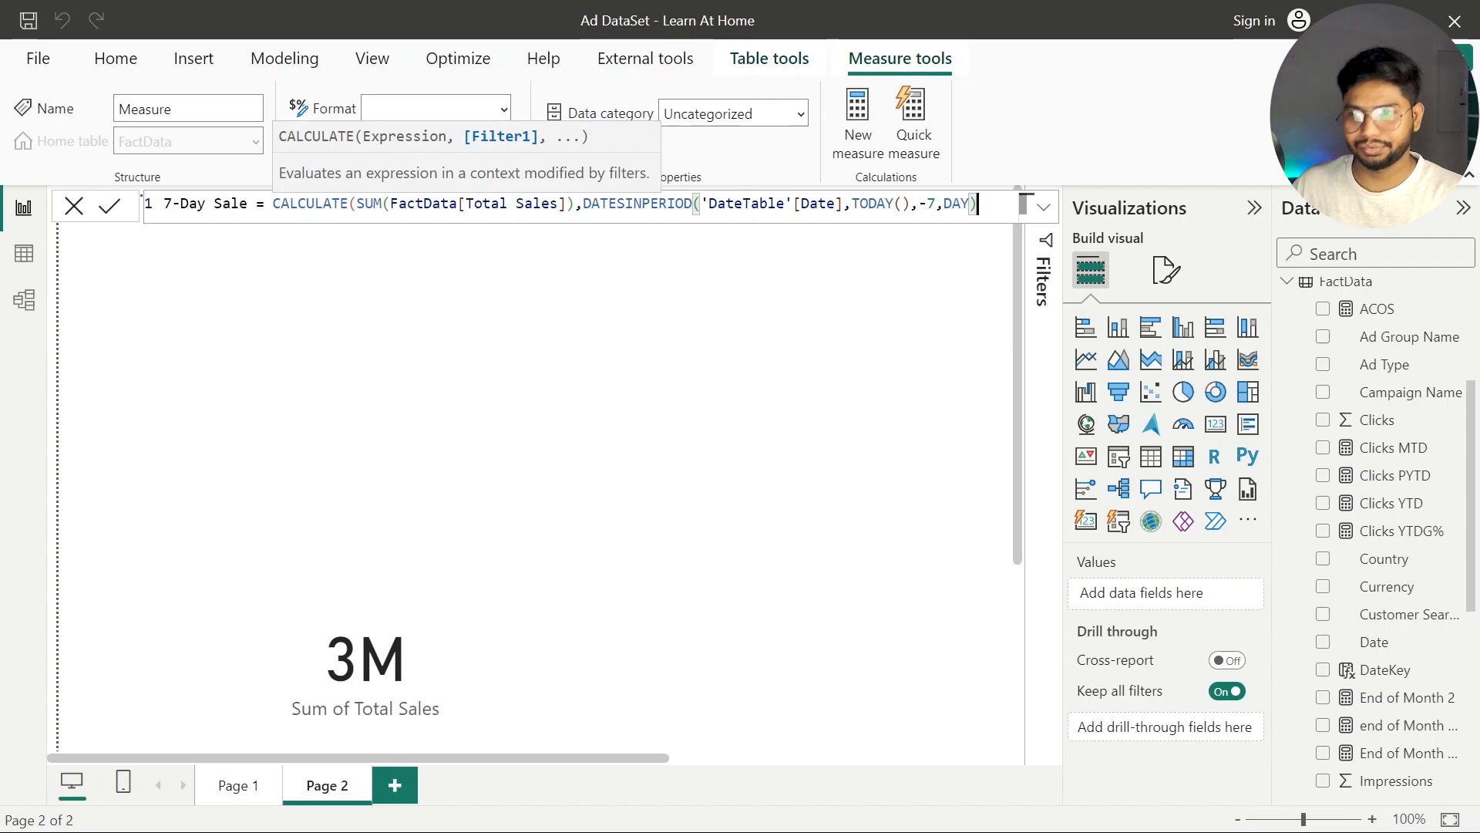
{"action": "type", "text": ")"}
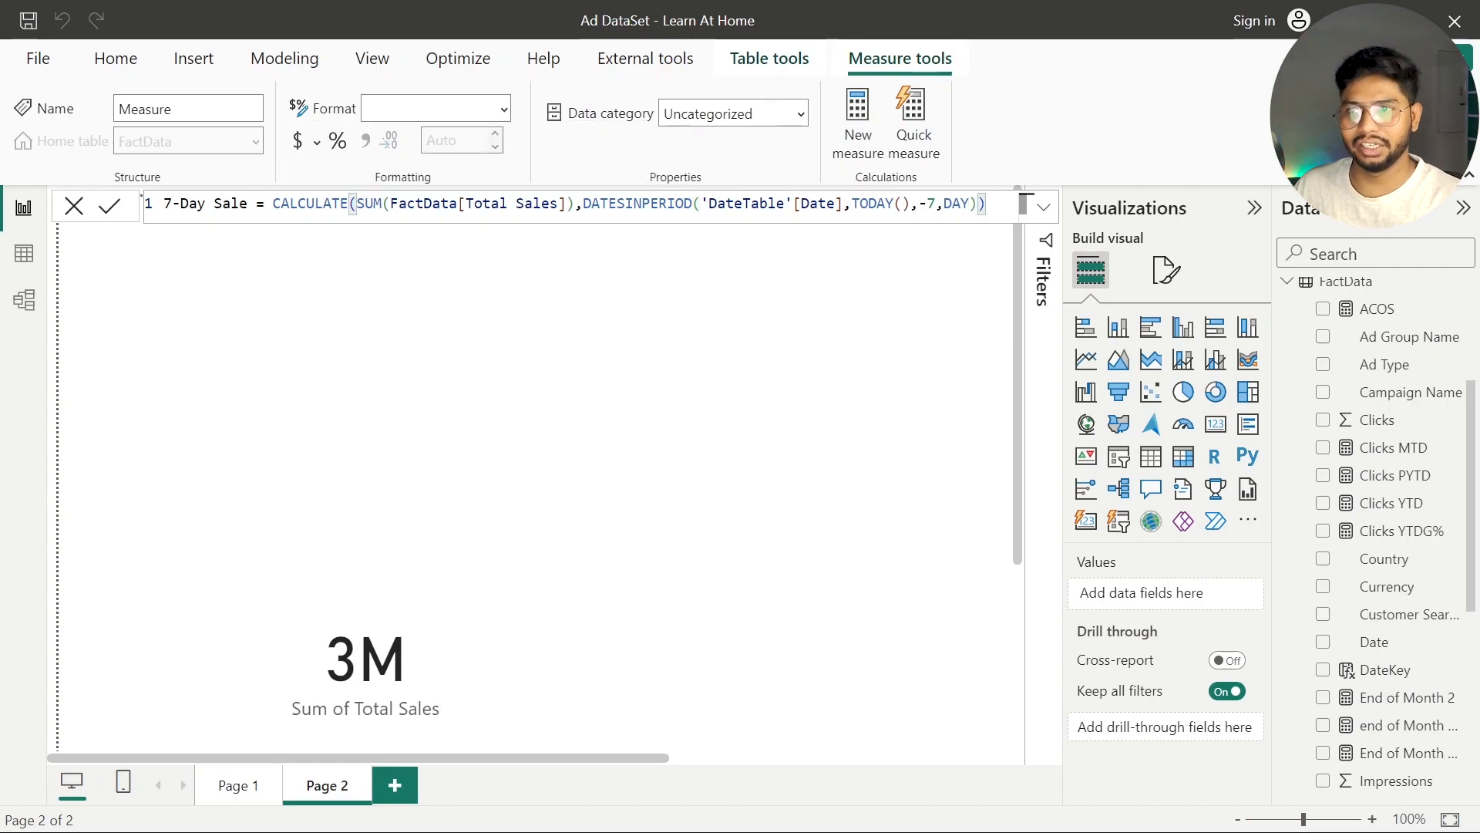
{"action": "left_click", "coordinate": [110, 210]}
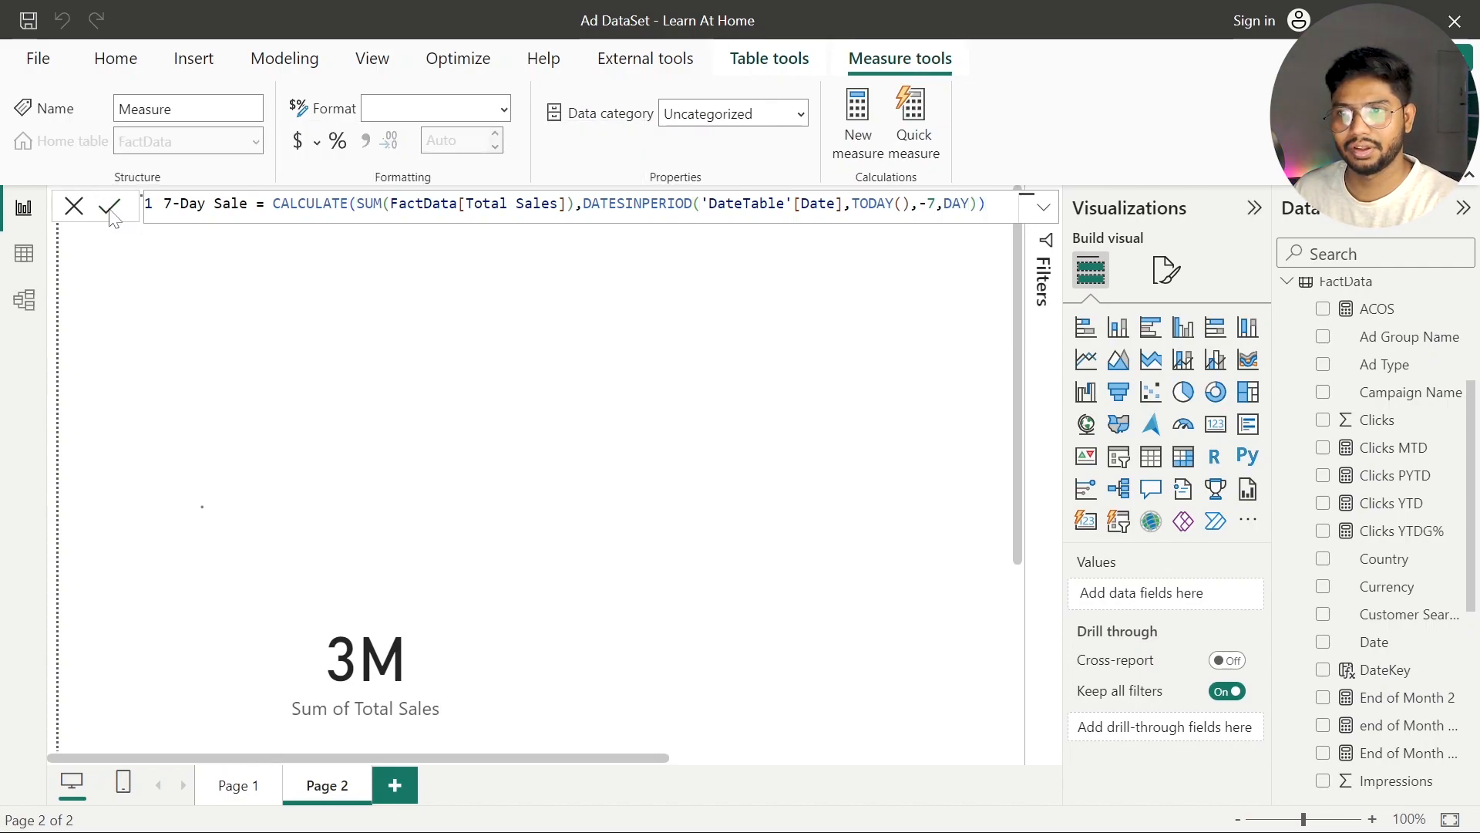
Add the 7-Day Sale measure to the report page as a card and place it beside the Sum of Total Sales card
{"action": "left_click", "coordinate": [678, 370]}
{"action": "left_click_drag", "start_coordinate": [1396, 308], "coordinate": [818, 540]}
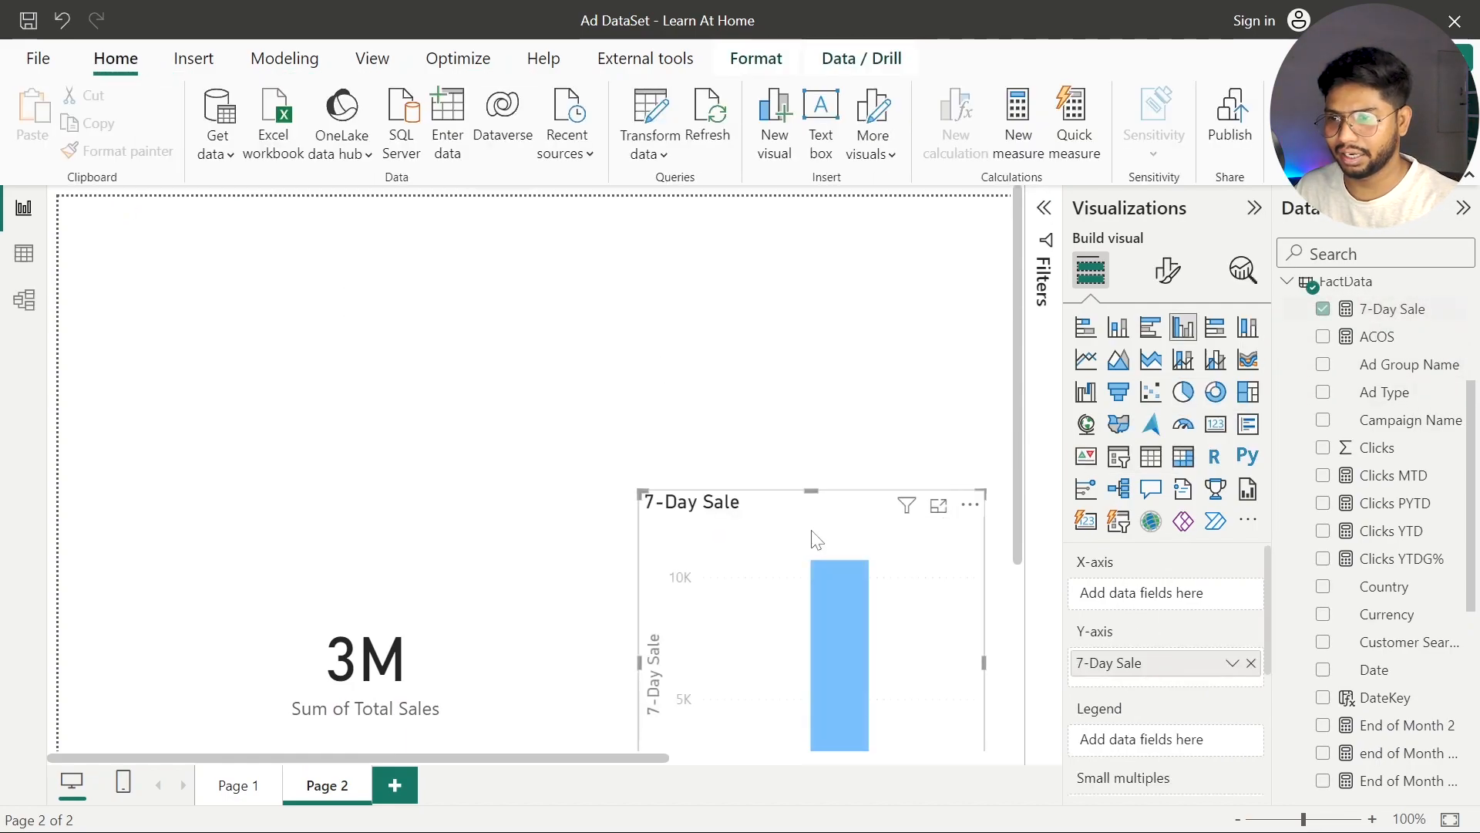
{"action": "left_click", "coordinate": [1219, 424]}
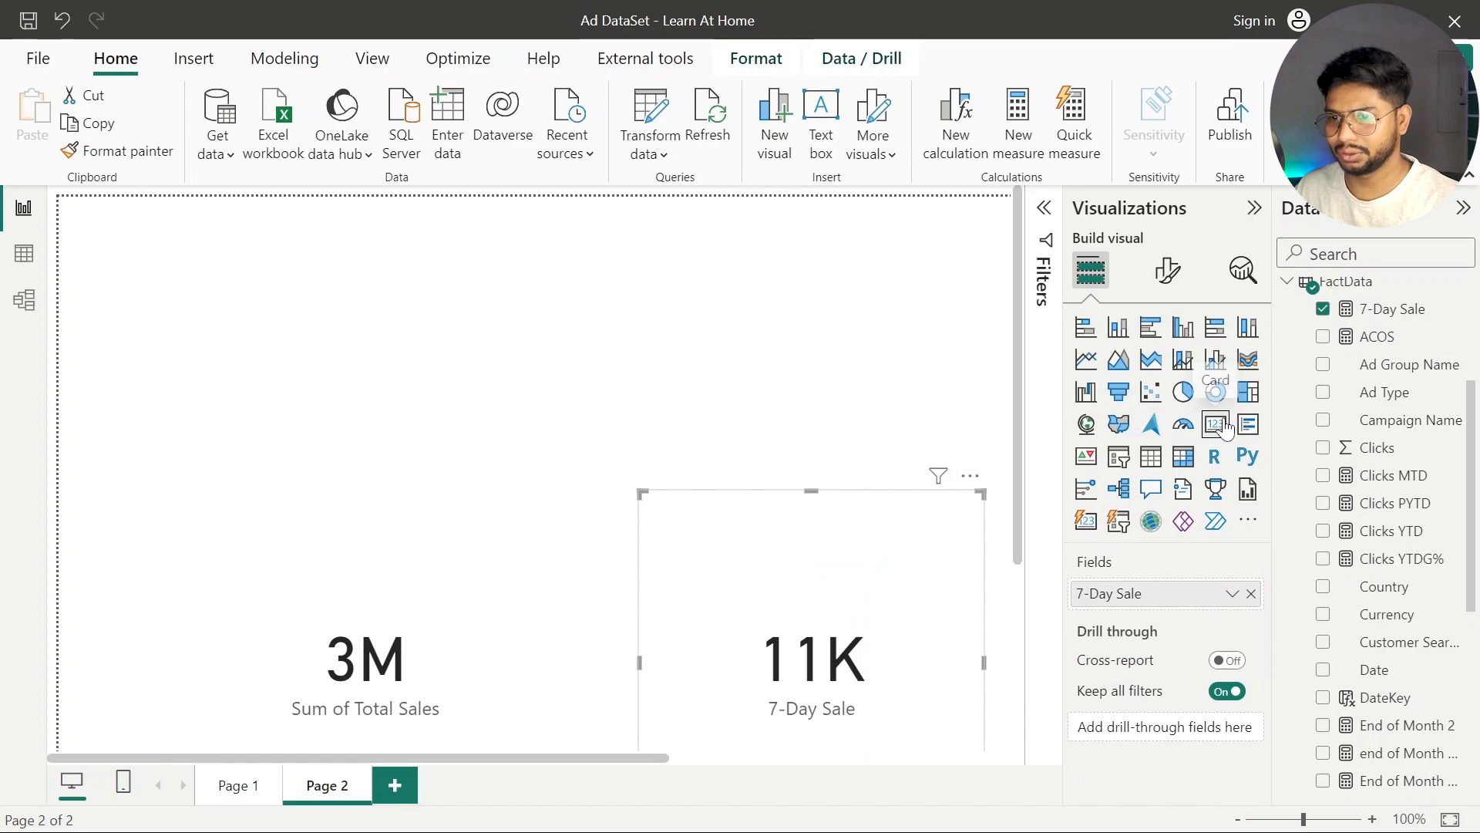
{"action": "left_click_drag", "start_coordinate": [836, 552], "coordinate": [764, 464]}
{"action": "left_click_drag", "start_coordinate": [912, 409], "coordinate": [889, 474]}
{"action": "left_click", "coordinate": [825, 555]}
{"action": "scroll", "coordinate": [848, 540], "scroll_direction": "down", "scroll_amount": 3}
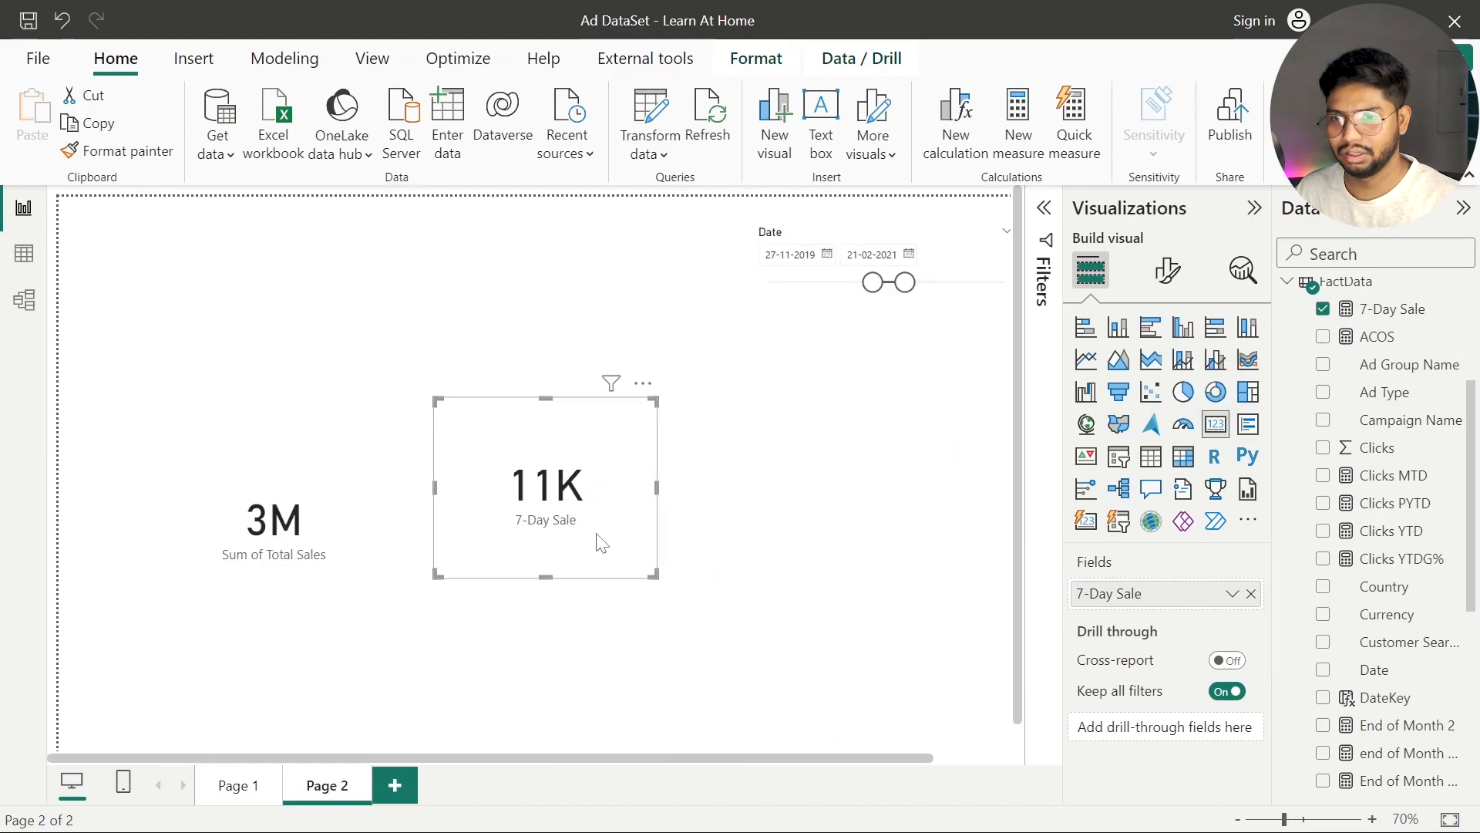
{"action": "left_click_drag", "start_coordinate": [601, 543], "coordinate": [674, 633]}
Show the 7-Day Sale card's callout value in full without abbreviated display units, and enlarge the card
{"action": "left_click", "coordinate": [1170, 272]}
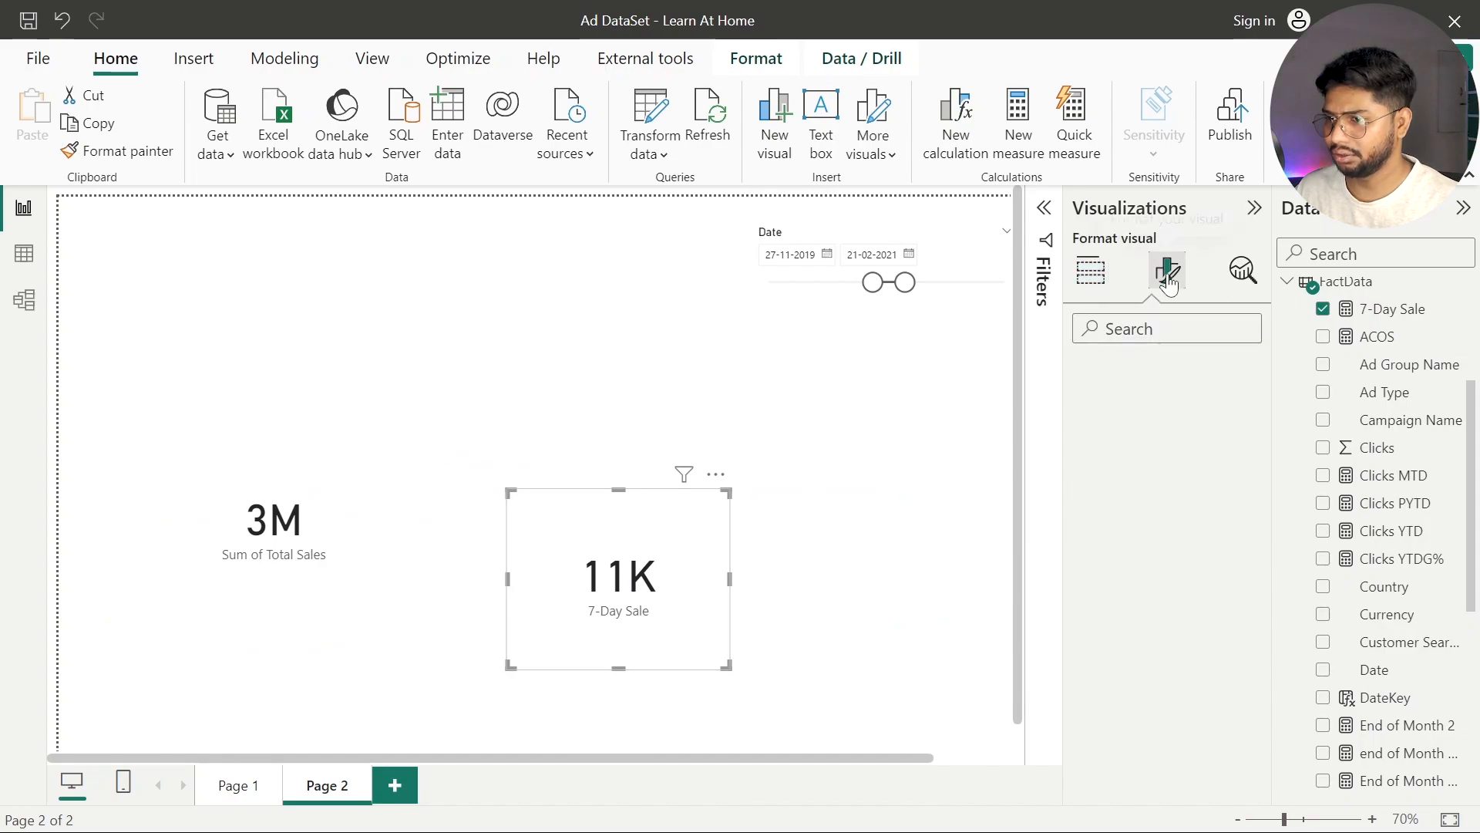
{"action": "left_click", "coordinate": [1120, 430]}
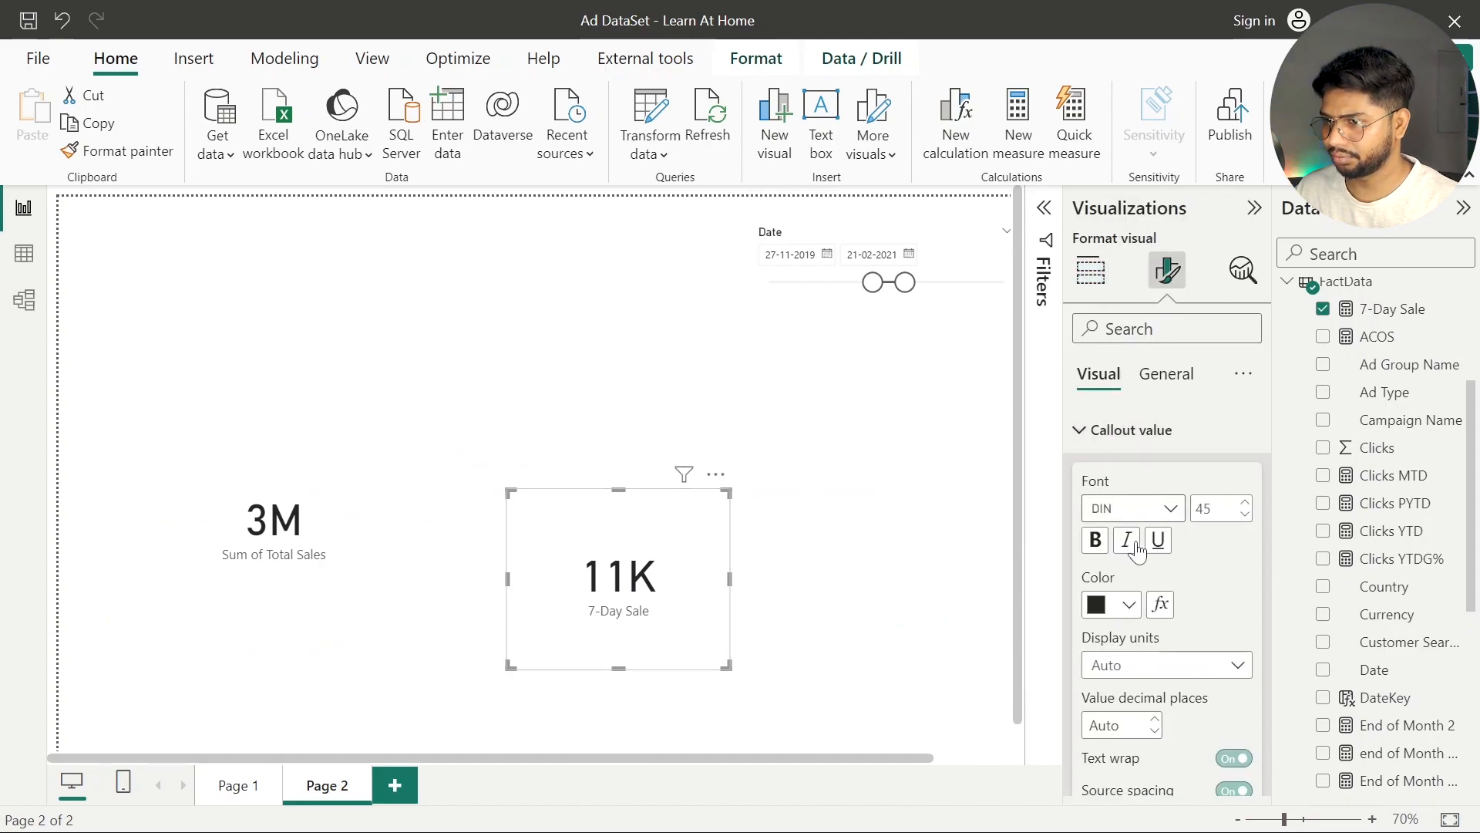
{"action": "left_click", "coordinate": [1241, 674]}
{"action": "left_click", "coordinate": [1110, 524]}
{"action": "left_click", "coordinate": [674, 662]}
{"action": "left_click", "coordinate": [674, 661]}
{"action": "left_click_drag", "start_coordinate": [712, 598], "coordinate": [820, 595]}
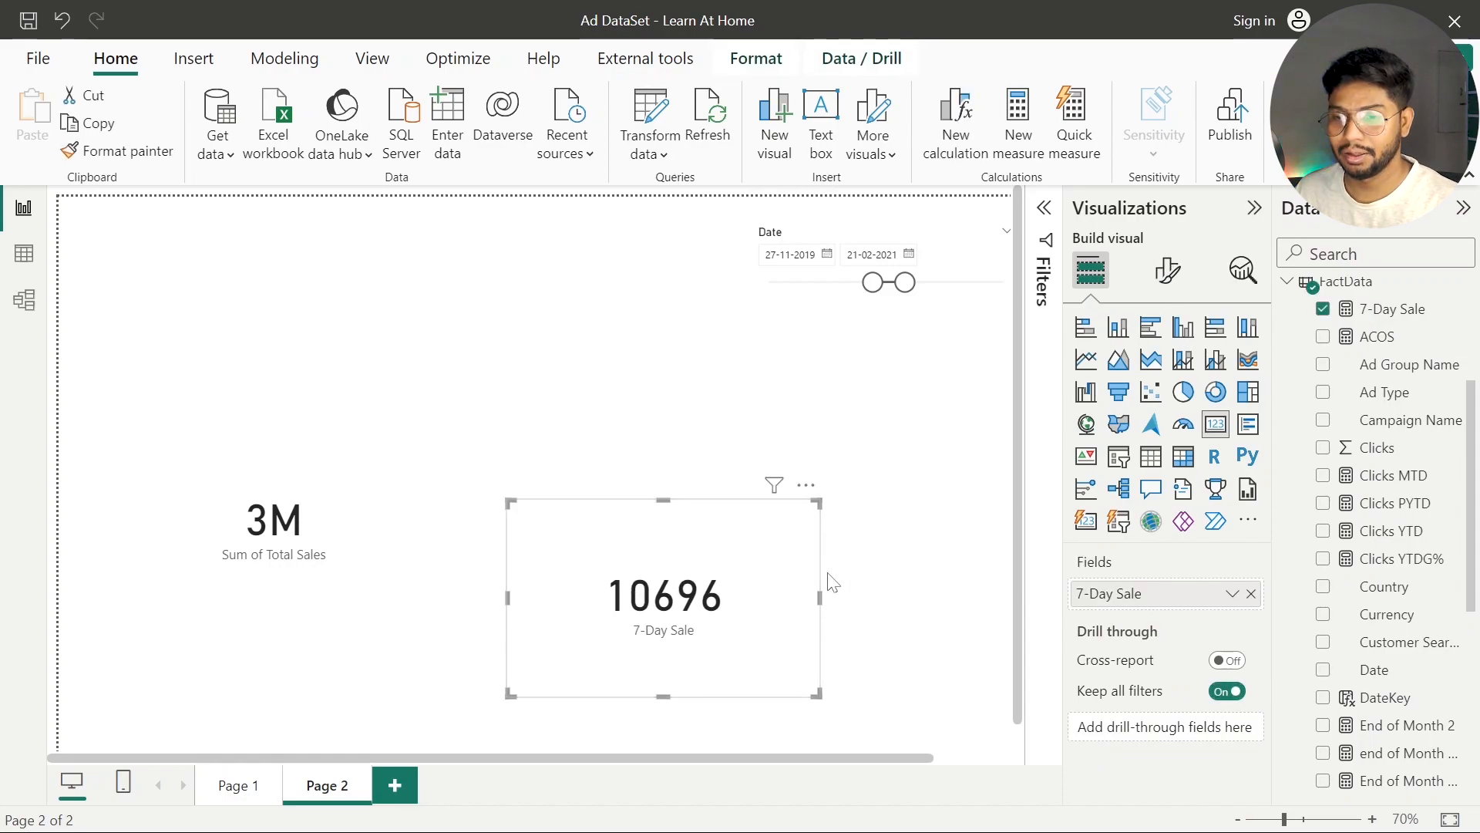
{"action": "left_click", "coordinate": [862, 530]}
Try several date slicer ranges to compare both cards, ending with 03-11-2018 to 11-01-2022
{"action": "left_click_drag", "start_coordinate": [872, 282], "coordinate": [809, 283]}
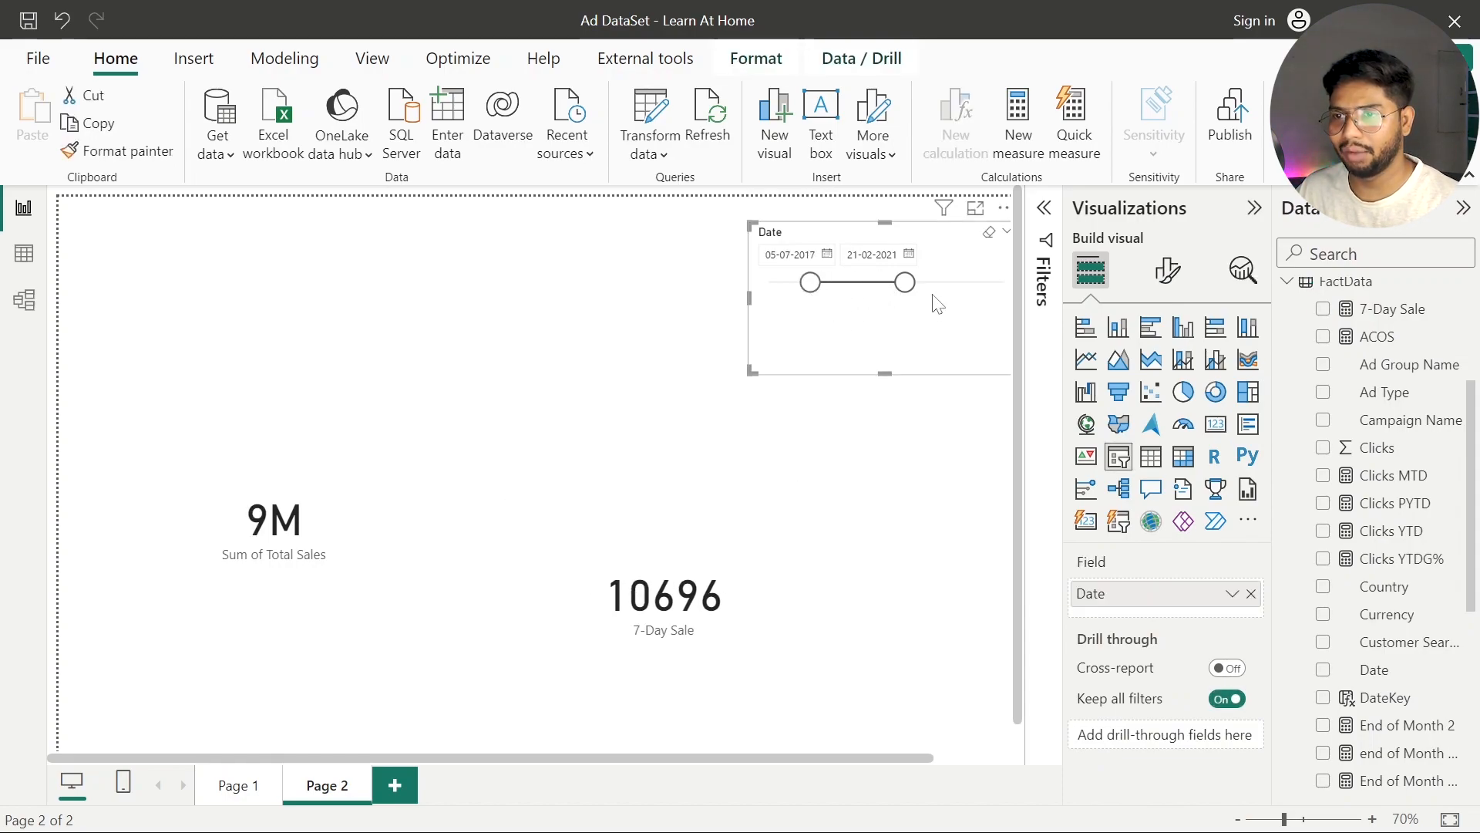
{"action": "left_click_drag", "start_coordinate": [905, 283], "coordinate": [984, 282]}
{"action": "left_click_drag", "start_coordinate": [809, 282], "coordinate": [754, 286]}
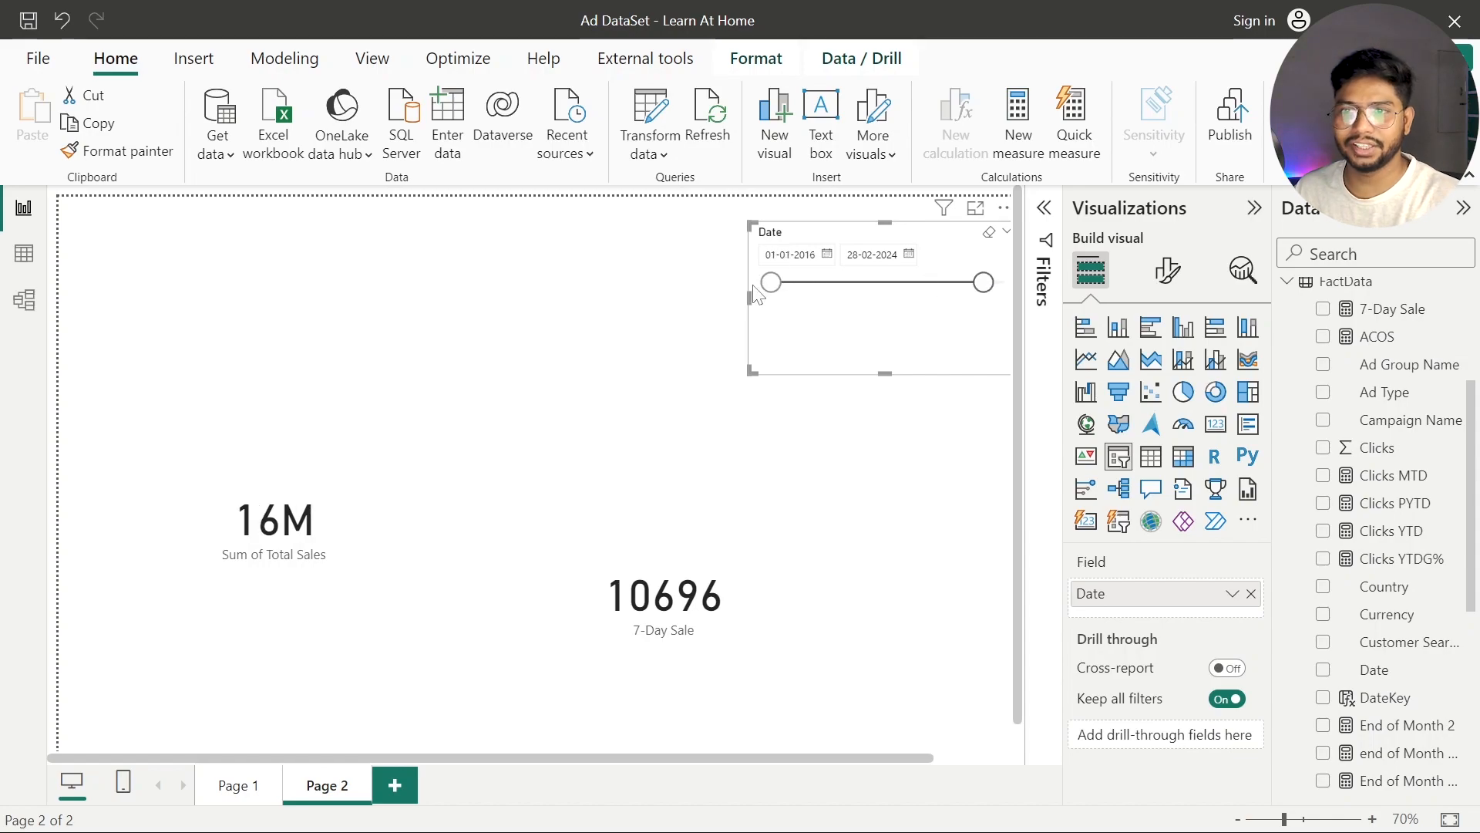
{"action": "left_click_drag", "start_coordinate": [984, 282], "coordinate": [928, 283]}
{"action": "left_click_drag", "start_coordinate": [771, 282], "coordinate": [845, 282]}
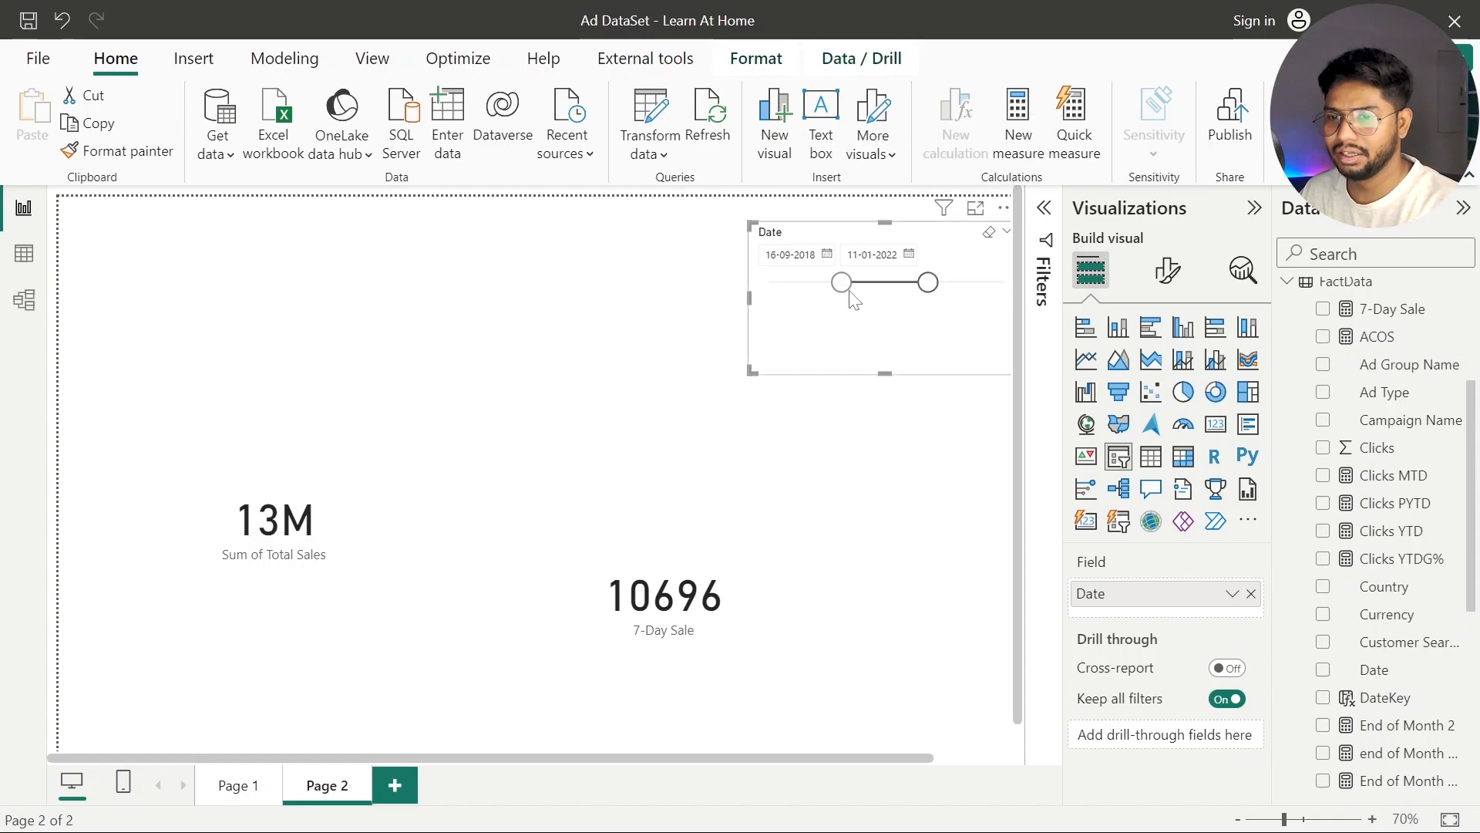
Move the 7-Day Sale card beneath the date slicer and delete the Sum of Total Sales card
{"action": "left_click", "coordinate": [877, 463]}
{"action": "left_click_drag", "start_coordinate": [317, 615], "coordinate": [223, 728]}
{"action": "left_click_drag", "start_coordinate": [567, 680], "coordinate": [745, 735]}
{"action": "left_click", "coordinate": [518, 519]}
{"action": "left_click_drag", "start_coordinate": [840, 709], "coordinate": [862, 565]}
{"action": "left_click", "coordinate": [604, 586]}
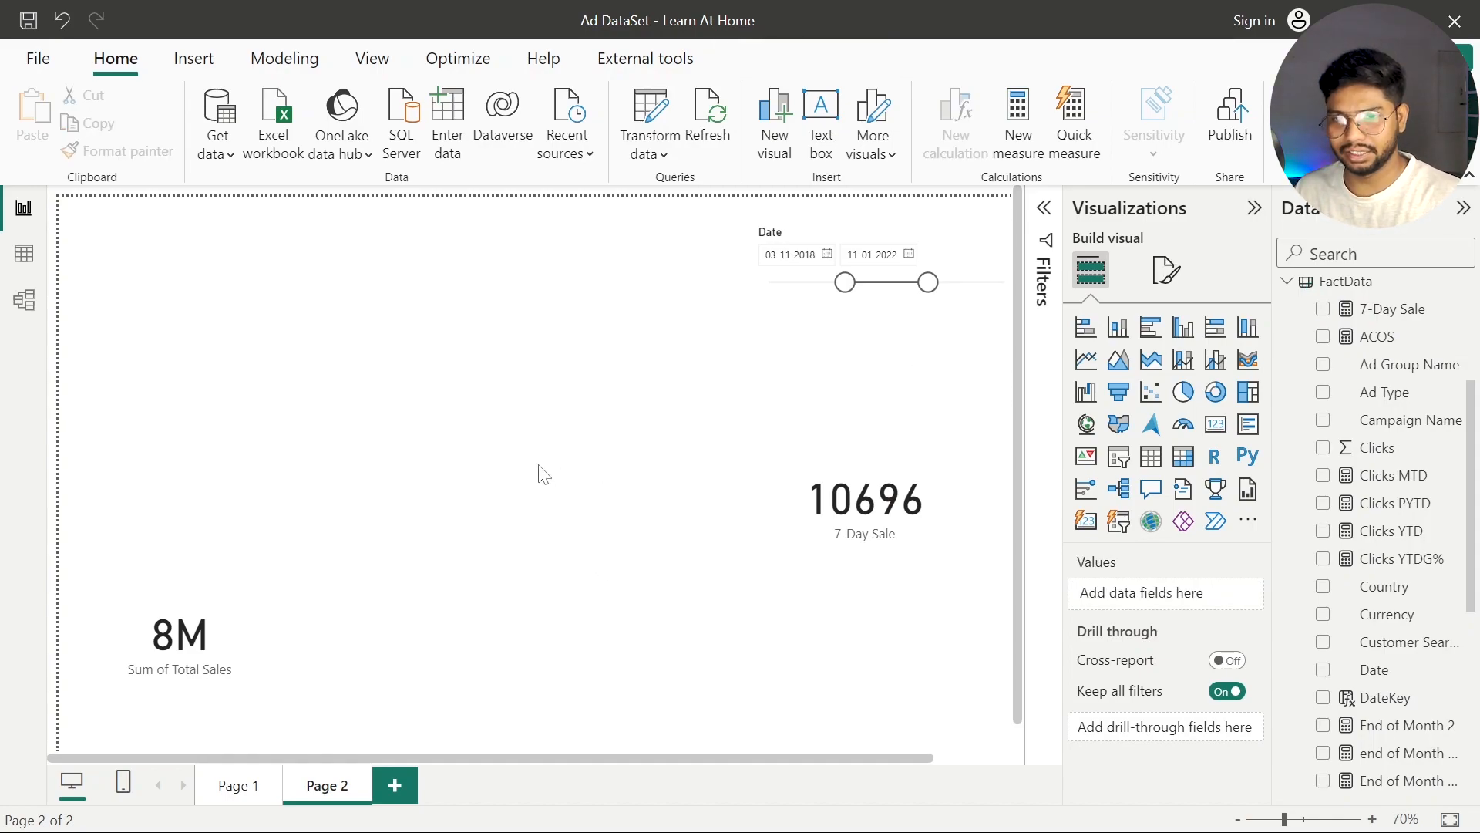
{"action": "left_click", "coordinate": [240, 705]}
{"action": "key", "text": "Delete"}
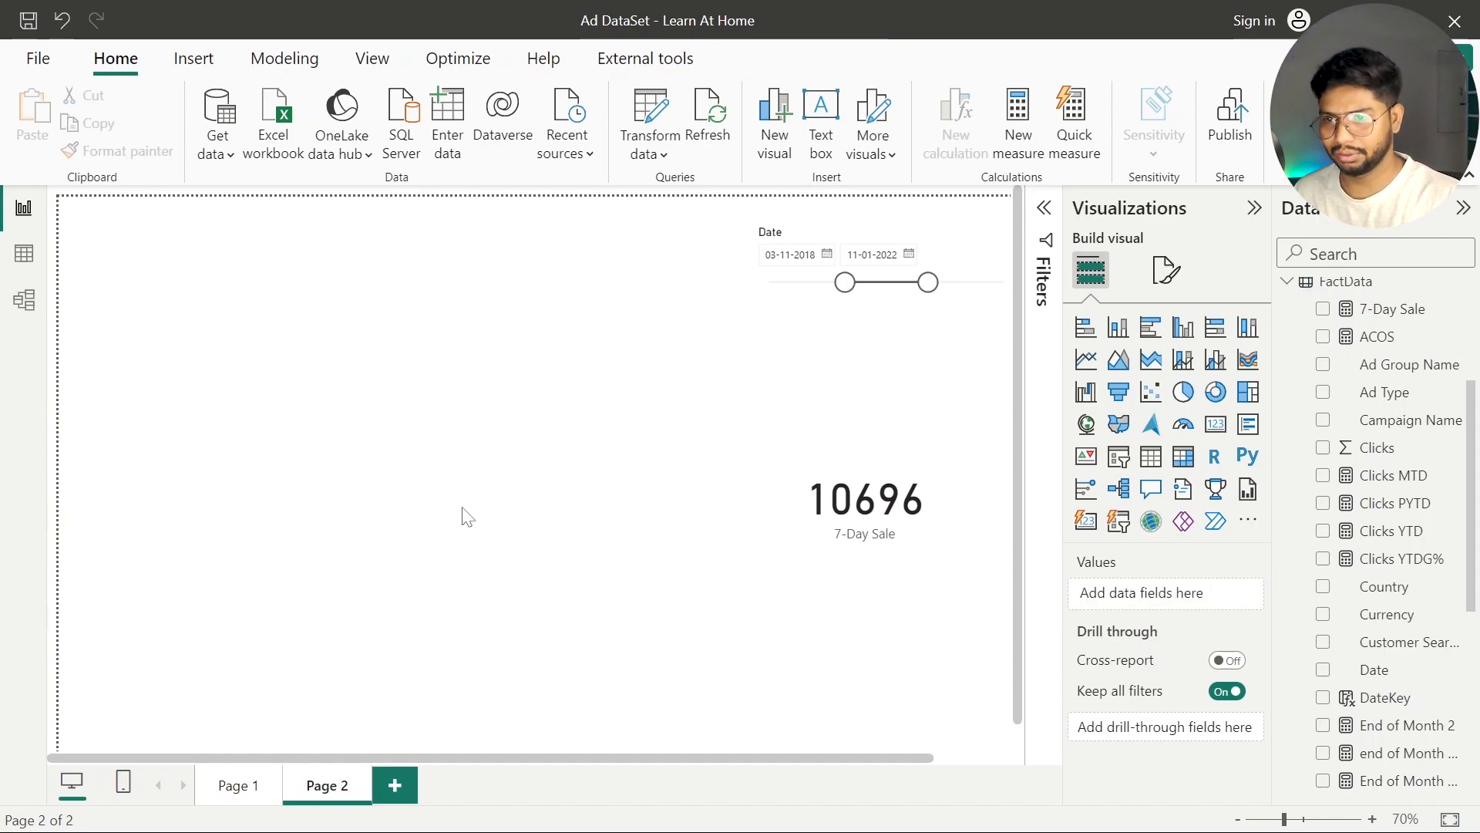
Add a table visual of the DateTable Date field and enlarge it to nearly the full page height
{"action": "scroll", "coordinate": [1357, 381], "scroll_direction": "up", "scroll_amount": 3}
{"action": "left_click_drag", "start_coordinate": [1366, 337], "coordinate": [532, 585]}
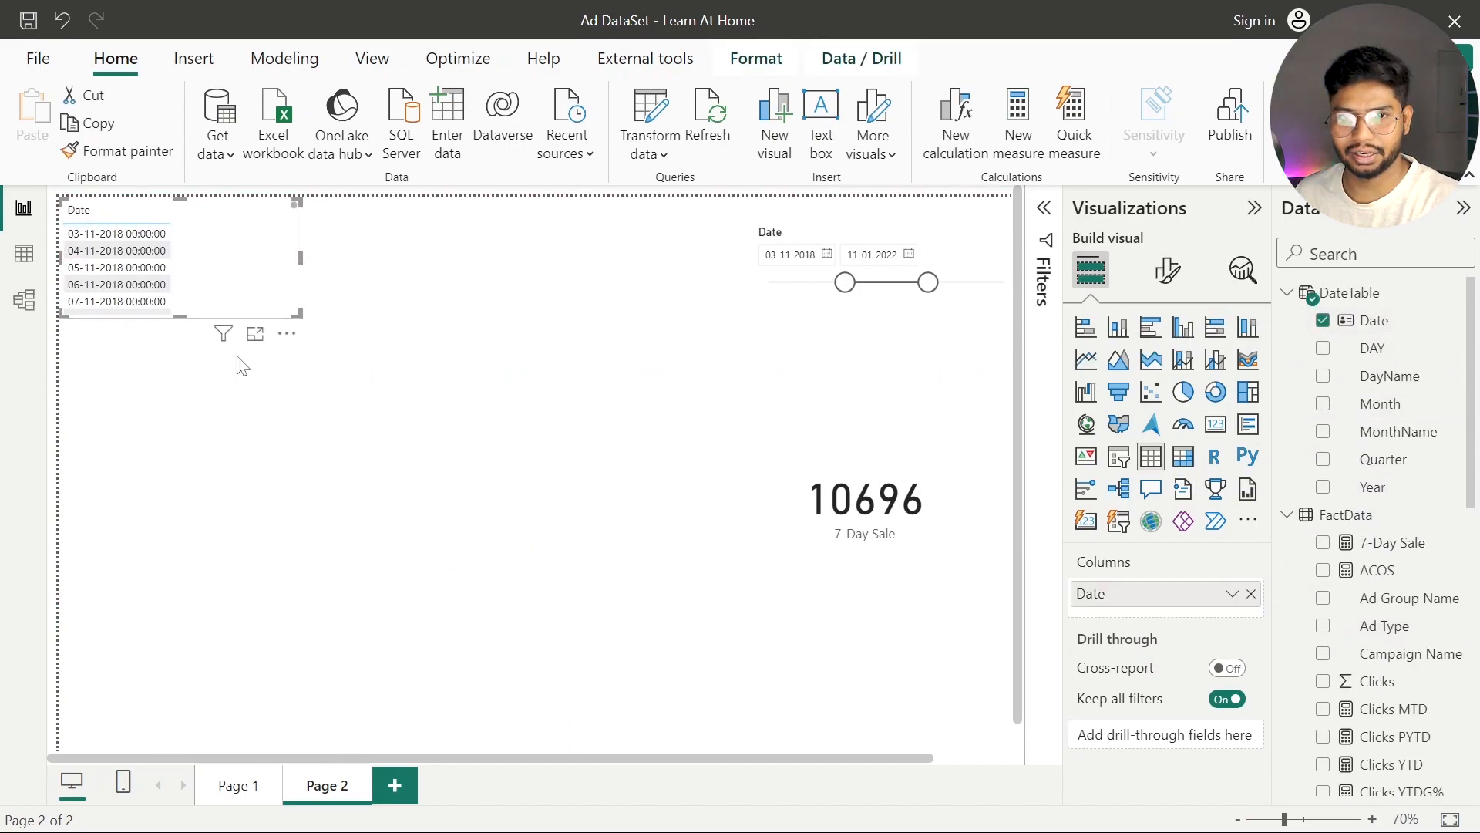
{"action": "left_click_drag", "start_coordinate": [299, 314], "coordinate": [487, 729]}
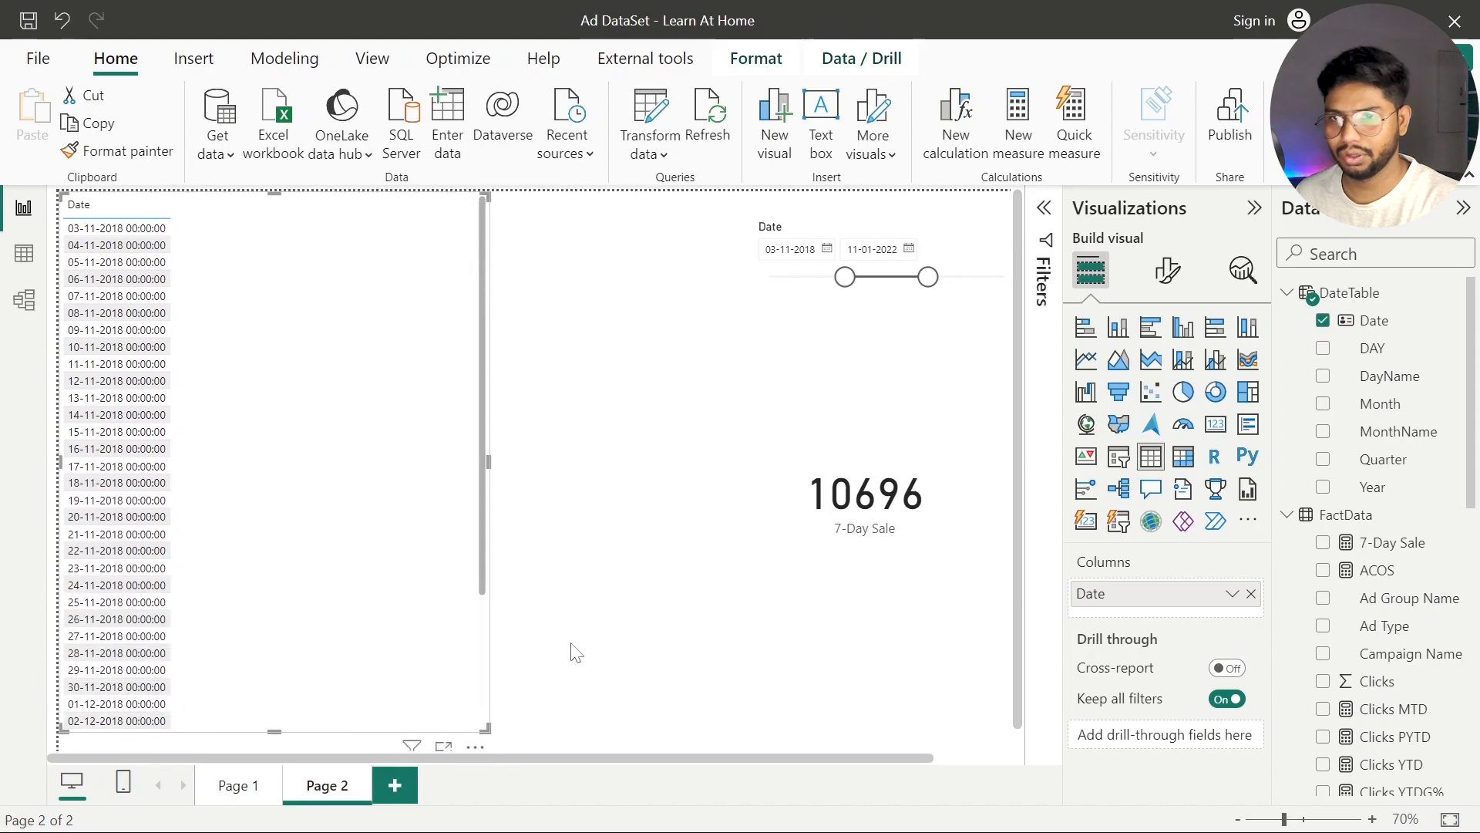
{"action": "left_click", "coordinate": [599, 640]}
Add the FactData Total Sales field to the date table visual as a second column
{"action": "scroll", "coordinate": [1401, 529], "scroll_direction": "down", "scroll_amount": 5}
{"action": "scroll", "coordinate": [1405, 540], "scroll_direction": "down", "scroll_amount": 5}
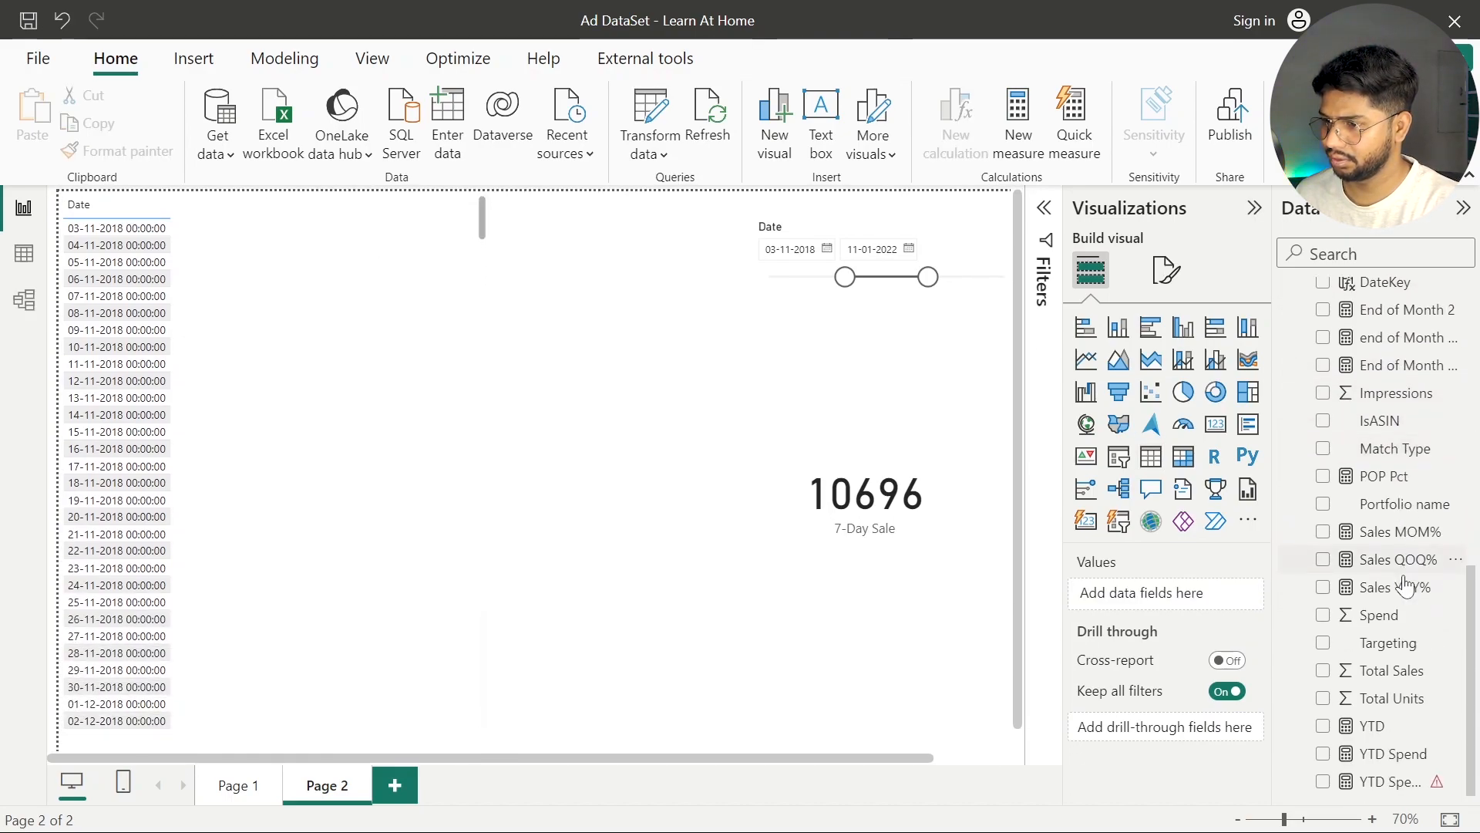
{"action": "left_click_drag", "start_coordinate": [1400, 671], "coordinate": [454, 599]}
{"action": "left_click", "coordinate": [552, 463]}
Extend the date slicer's end to 31-12-2024 and sort the table by Date in descending order
{"action": "scroll", "coordinate": [347, 370], "scroll_direction": "down", "scroll_amount": 10}
{"action": "left_click_drag", "start_coordinate": [482, 347], "coordinate": [483, 601]}
{"action": "left_click", "coordinate": [111, 215]}
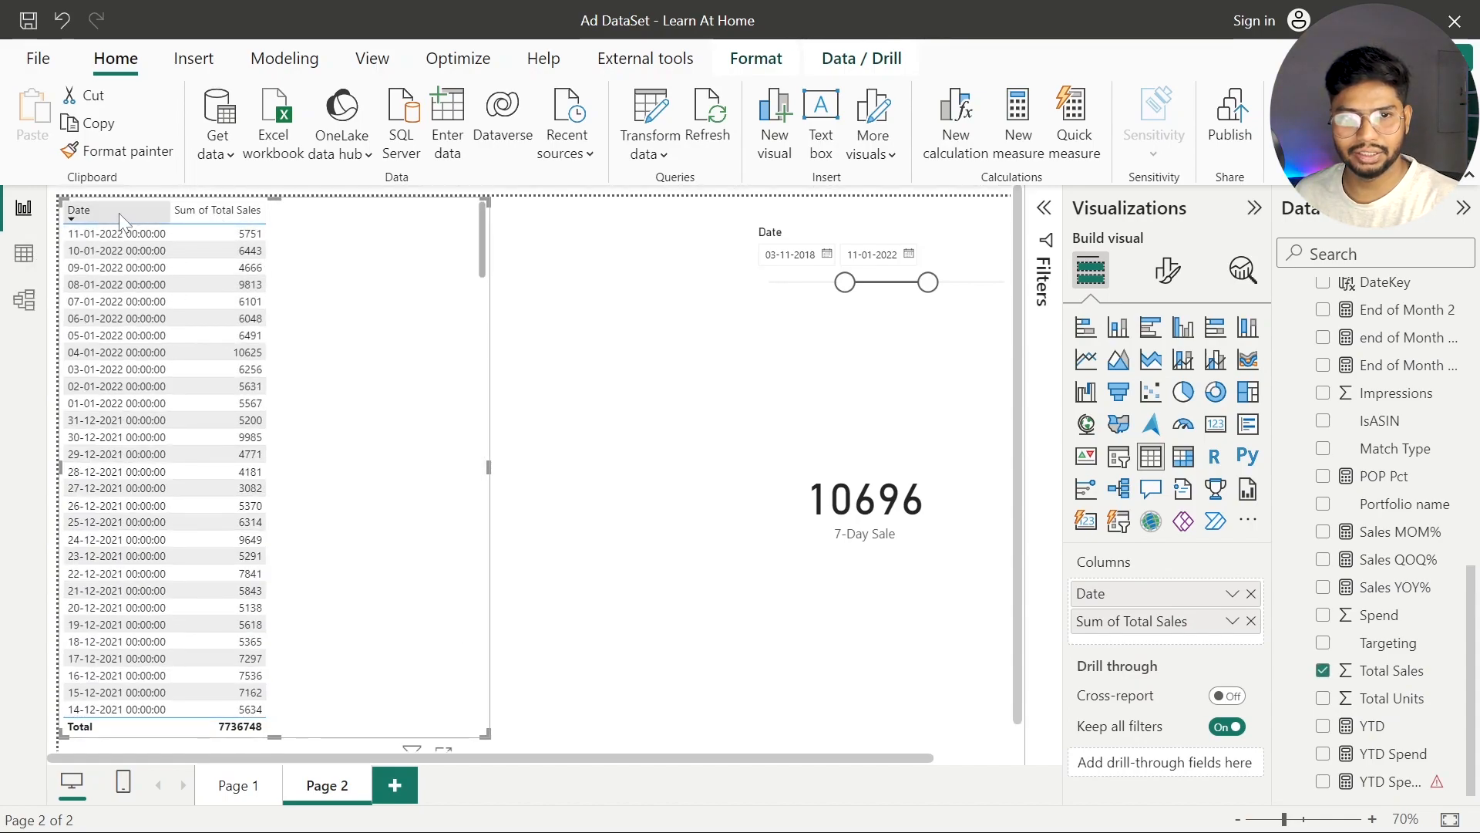
{"action": "left_click", "coordinate": [119, 213]}
{"action": "left_click_drag", "start_coordinate": [935, 291], "coordinate": [1006, 286]}
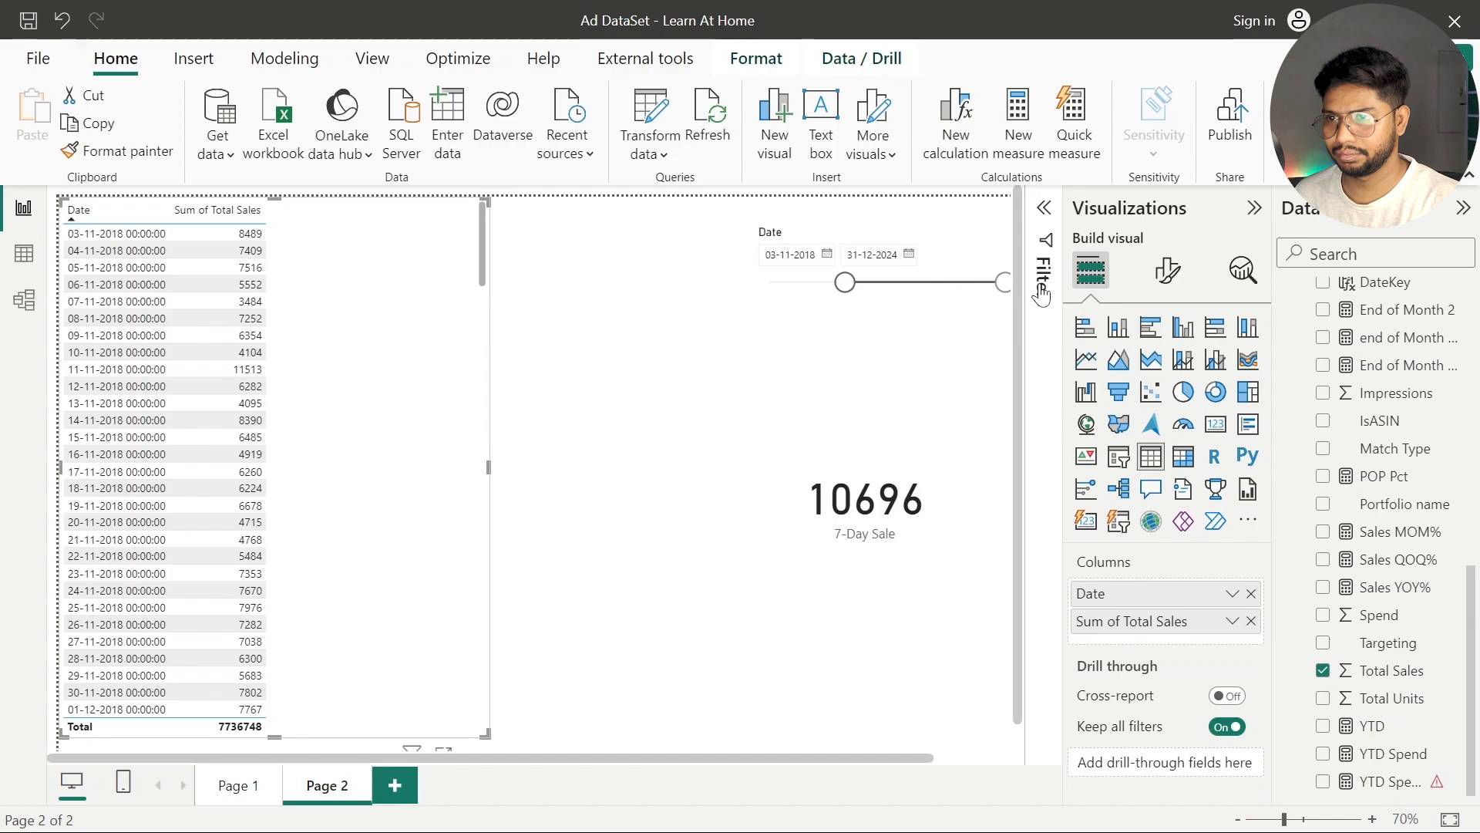
{"action": "left_click", "coordinate": [77, 213]}
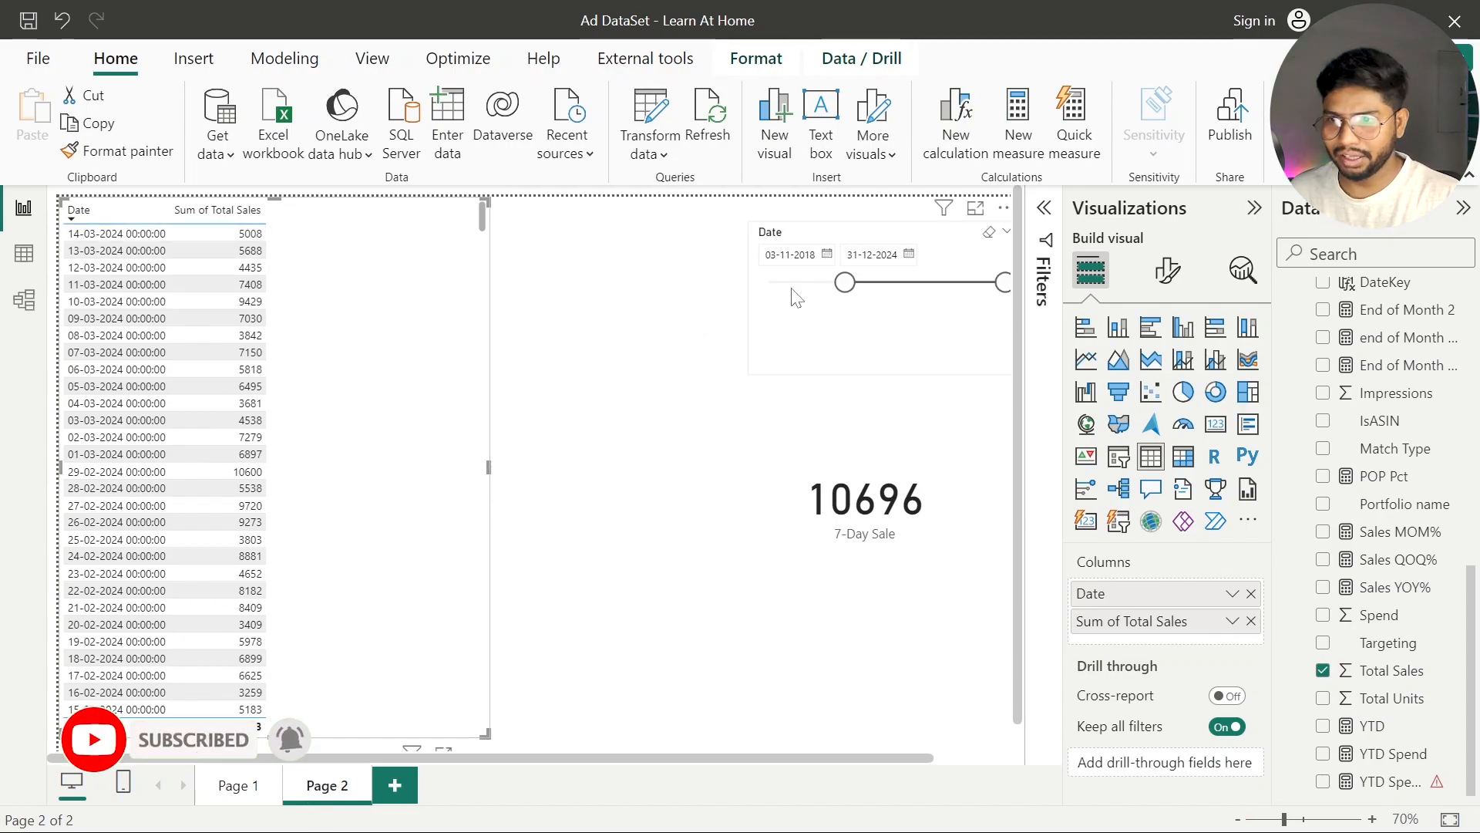
Set the date slicer's range to 13-03-2024 through 19-12-2024 using its calendars
{"action": "left_click", "coordinate": [915, 263]}
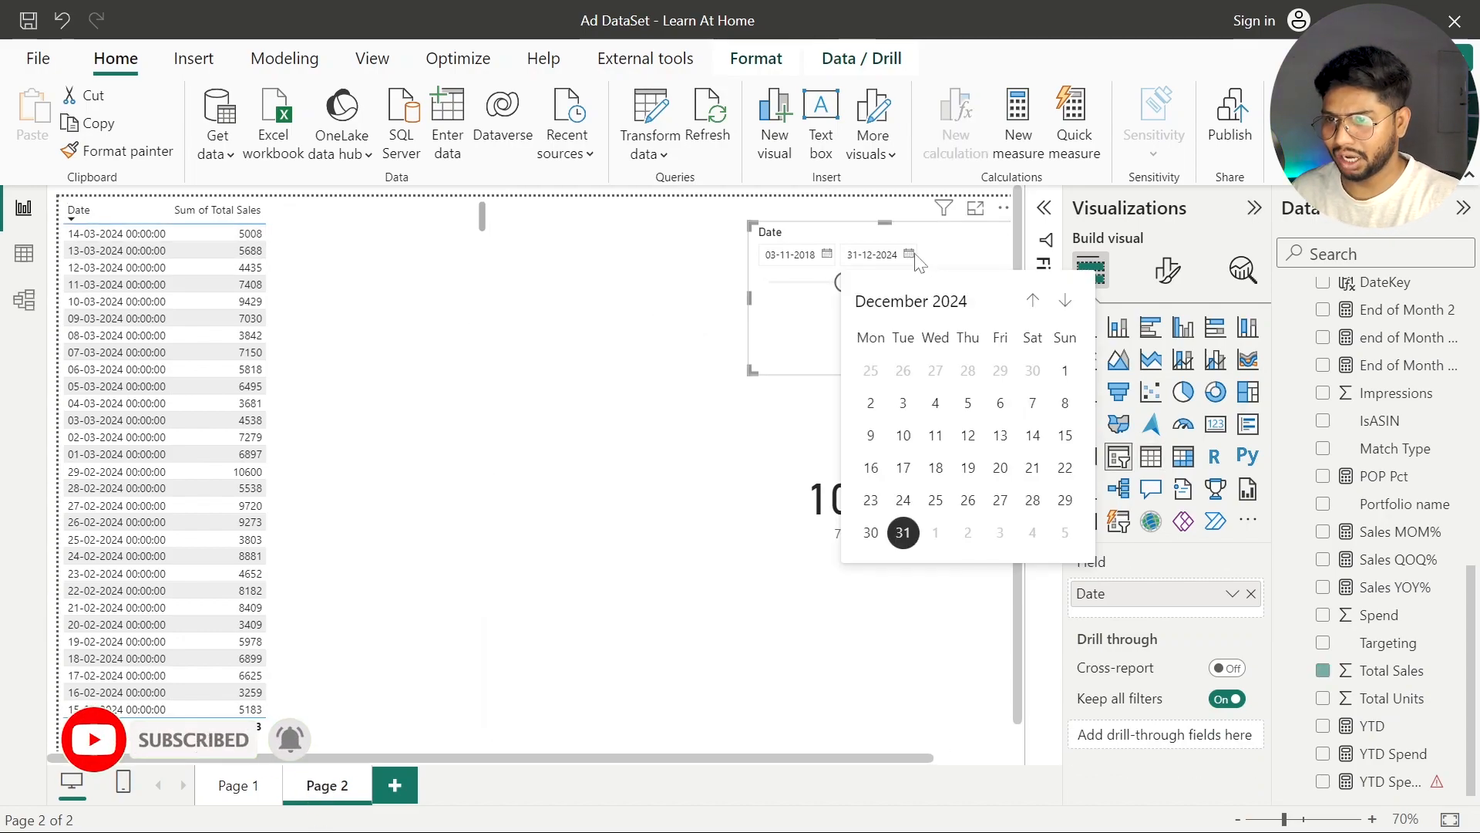
{"action": "left_click", "coordinate": [982, 477]}
{"action": "left_click", "coordinate": [826, 254]}
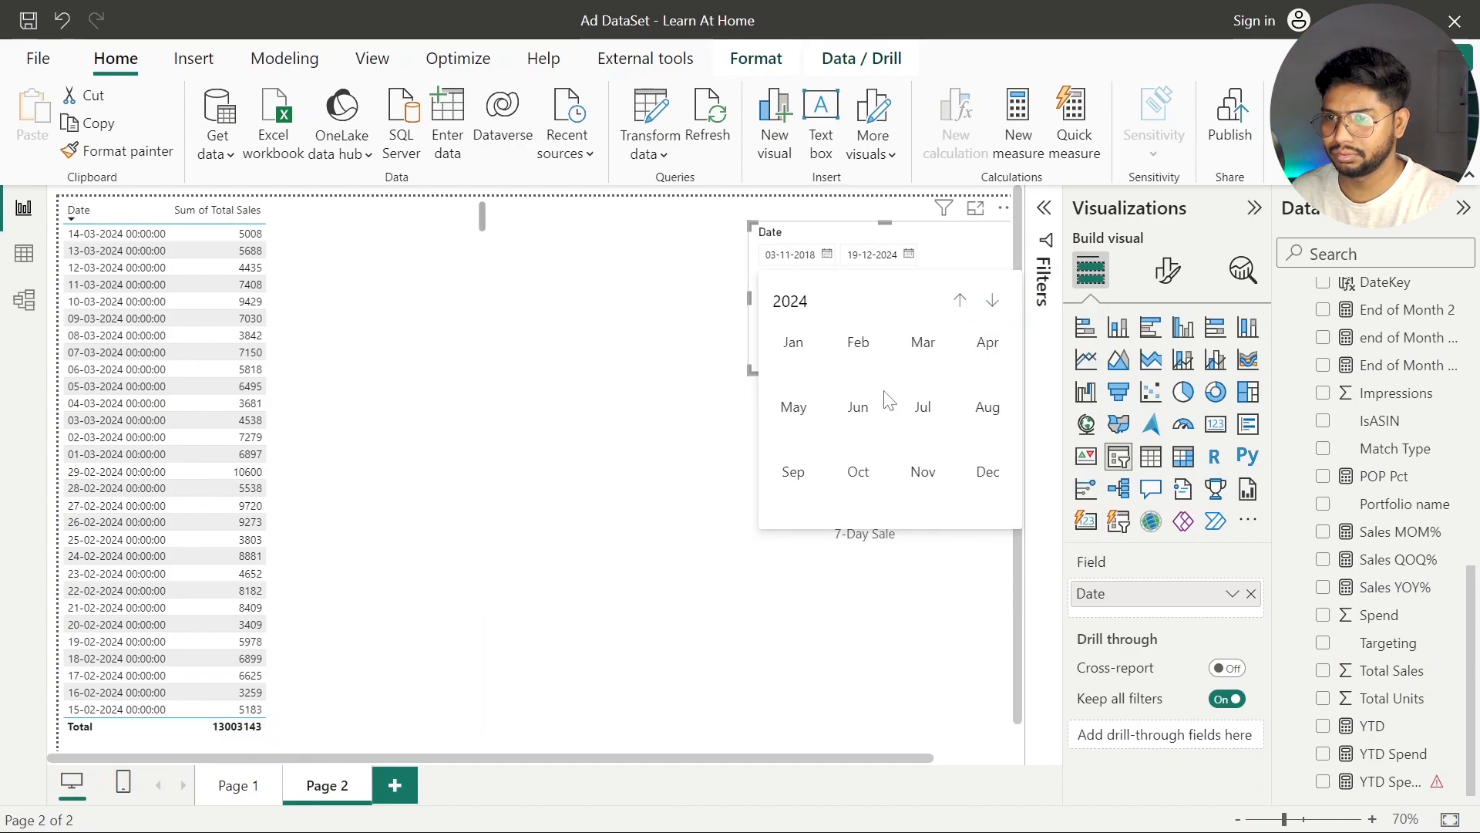
{"action": "left_click", "coordinate": [922, 343]}
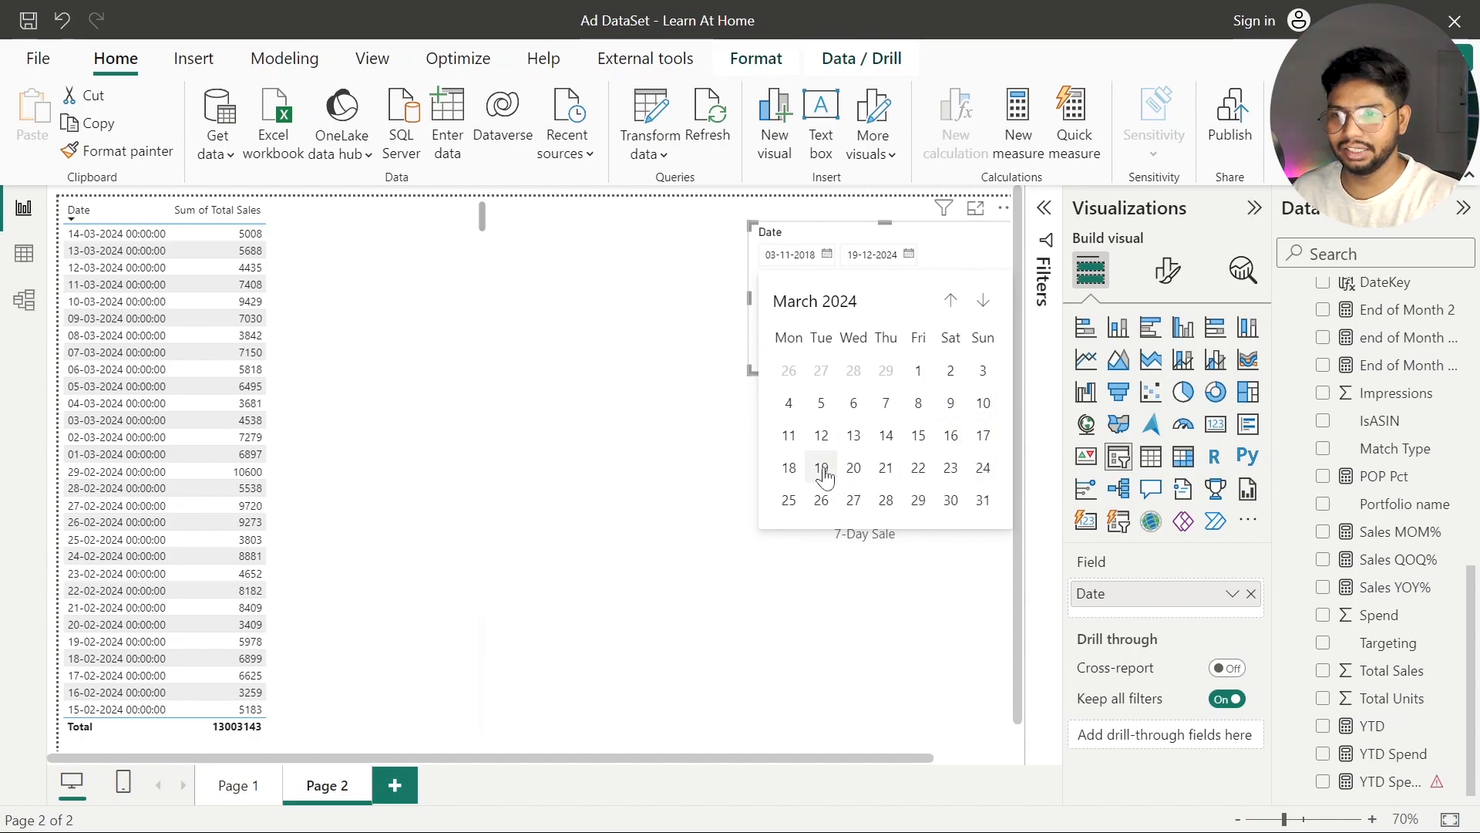
{"action": "left_click", "coordinate": [853, 435]}
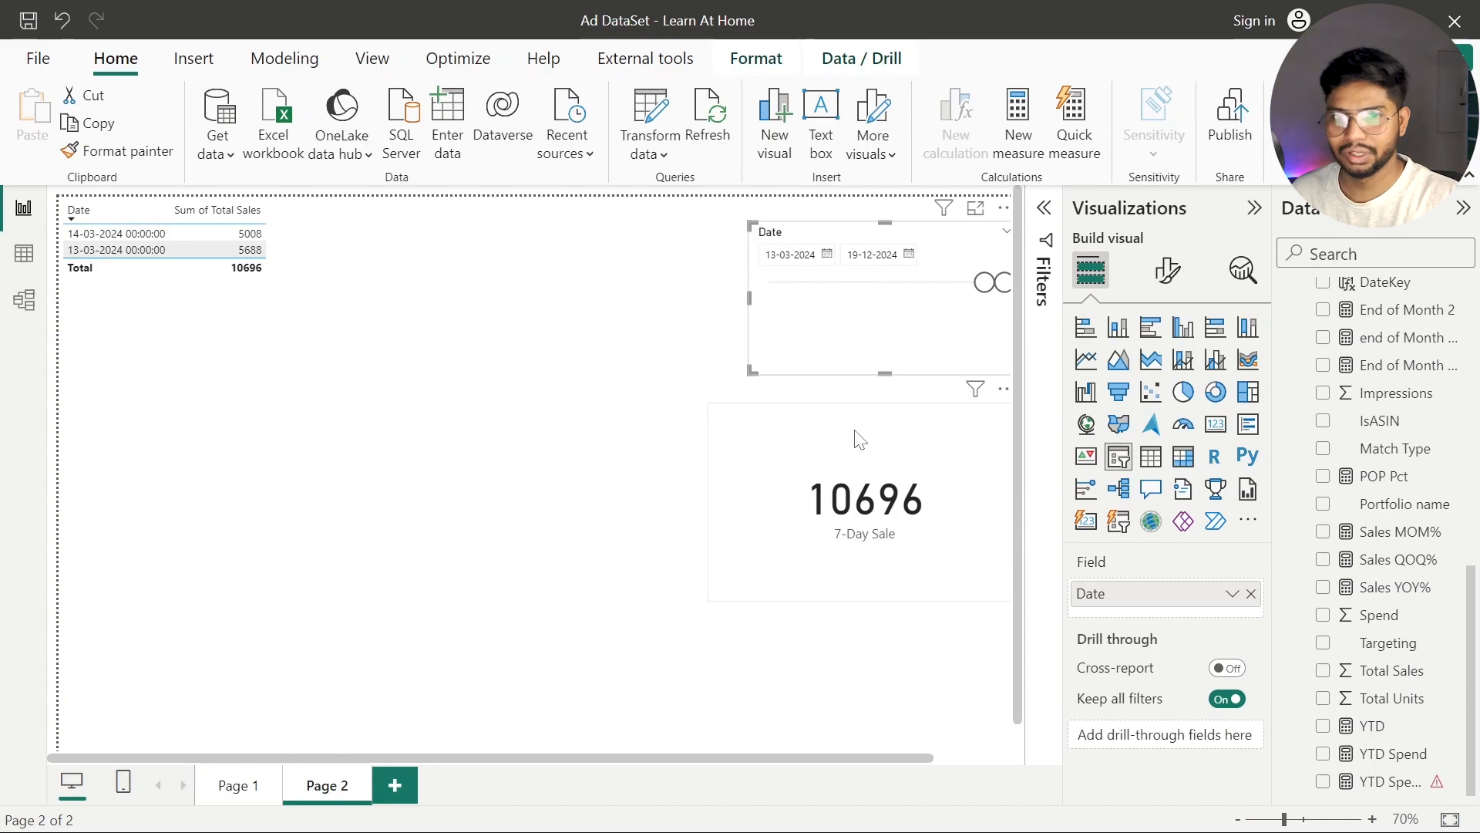
{"action": "left_click", "coordinate": [630, 412]}
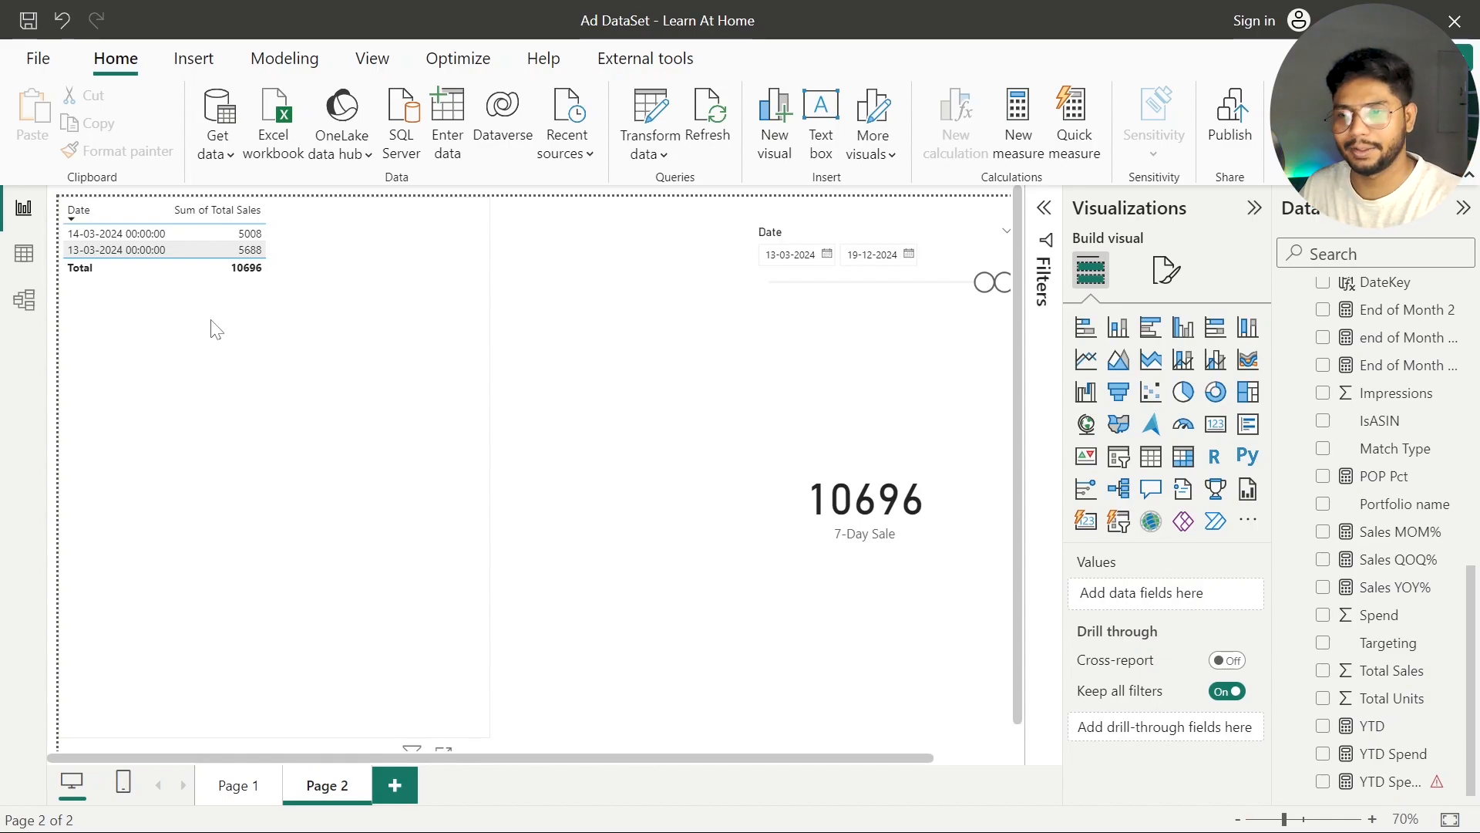
Edit the 7-Day Sale measure to replace TODAY() with MAX('FactData'[Date]) as the DATESINPERIOD start date, and commit the formula
{"action": "left_click", "coordinate": [760, 563]}
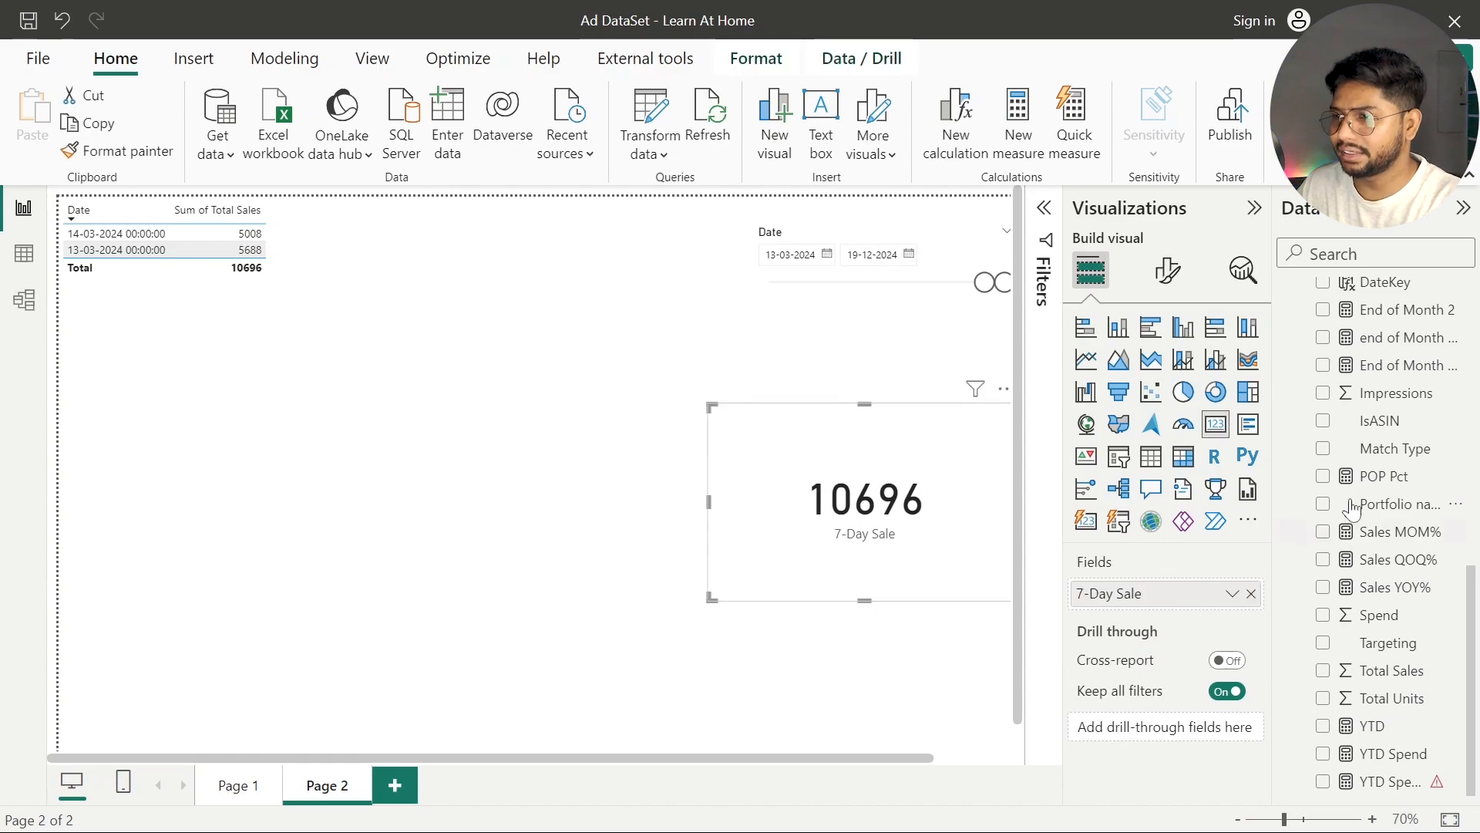
{"action": "scroll", "coordinate": [1403, 460], "scroll_direction": "up", "scroll_amount": 3}
{"action": "scroll", "coordinate": [1403, 461], "scroll_direction": "up", "scroll_amount": 5}
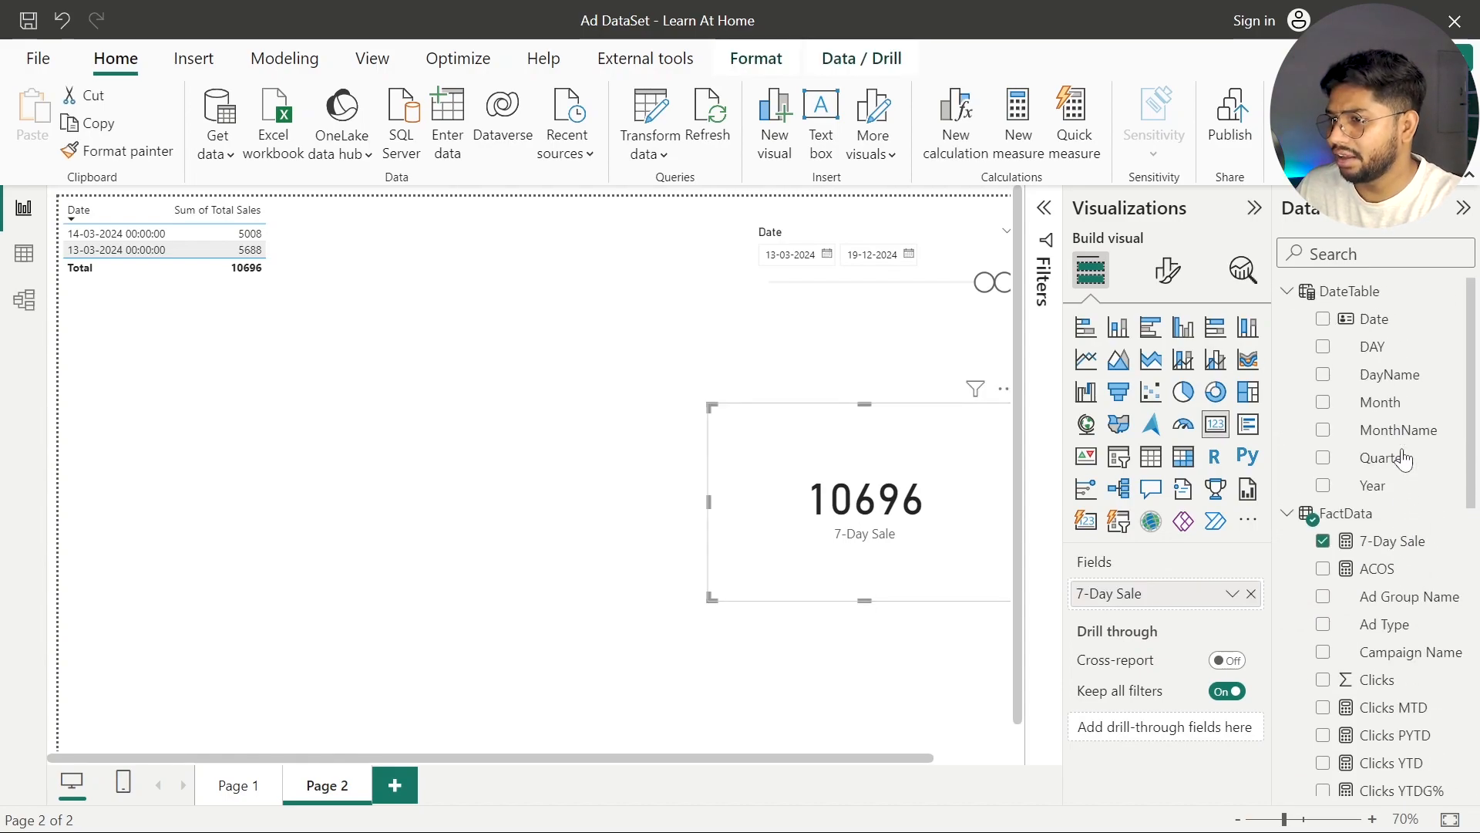
{"action": "left_click", "coordinate": [1392, 544]}
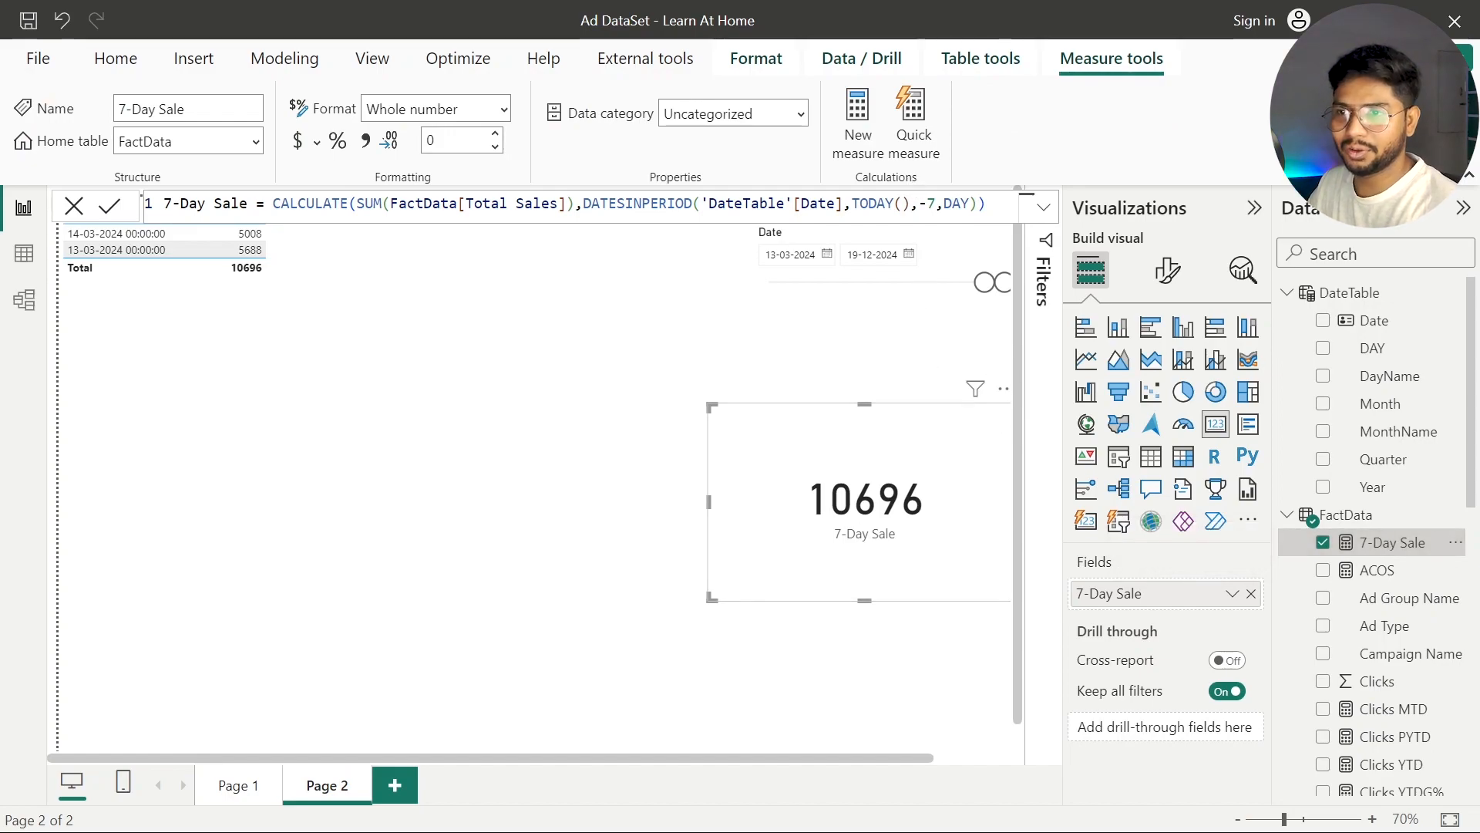
{"action": "left_click", "coordinate": [911, 203]}
{"action": "key", "text": "shift+Left"}
{"action": "key", "text": "shift+Left"}
{"action": "key", "text": "shift+Left"}
{"action": "key", "text": "shift+Left"}
{"action": "key", "text": "shift+Left"}
{"action": "key", "text": "shift+Left"}
{"action": "key", "text": "shift+Left"}
{"action": "type", "text": "MA"}
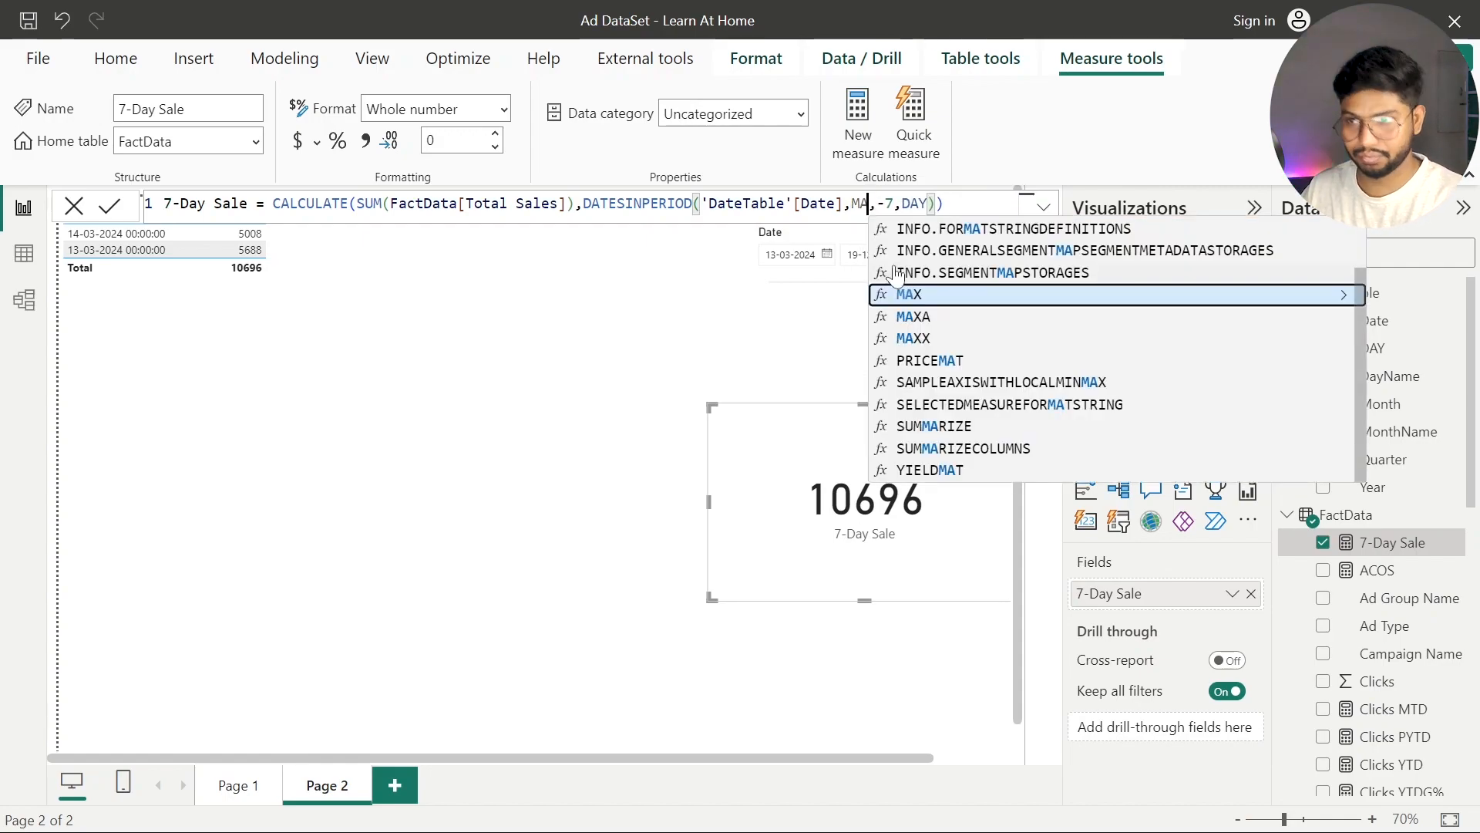
{"action": "type", "text": "X('"}
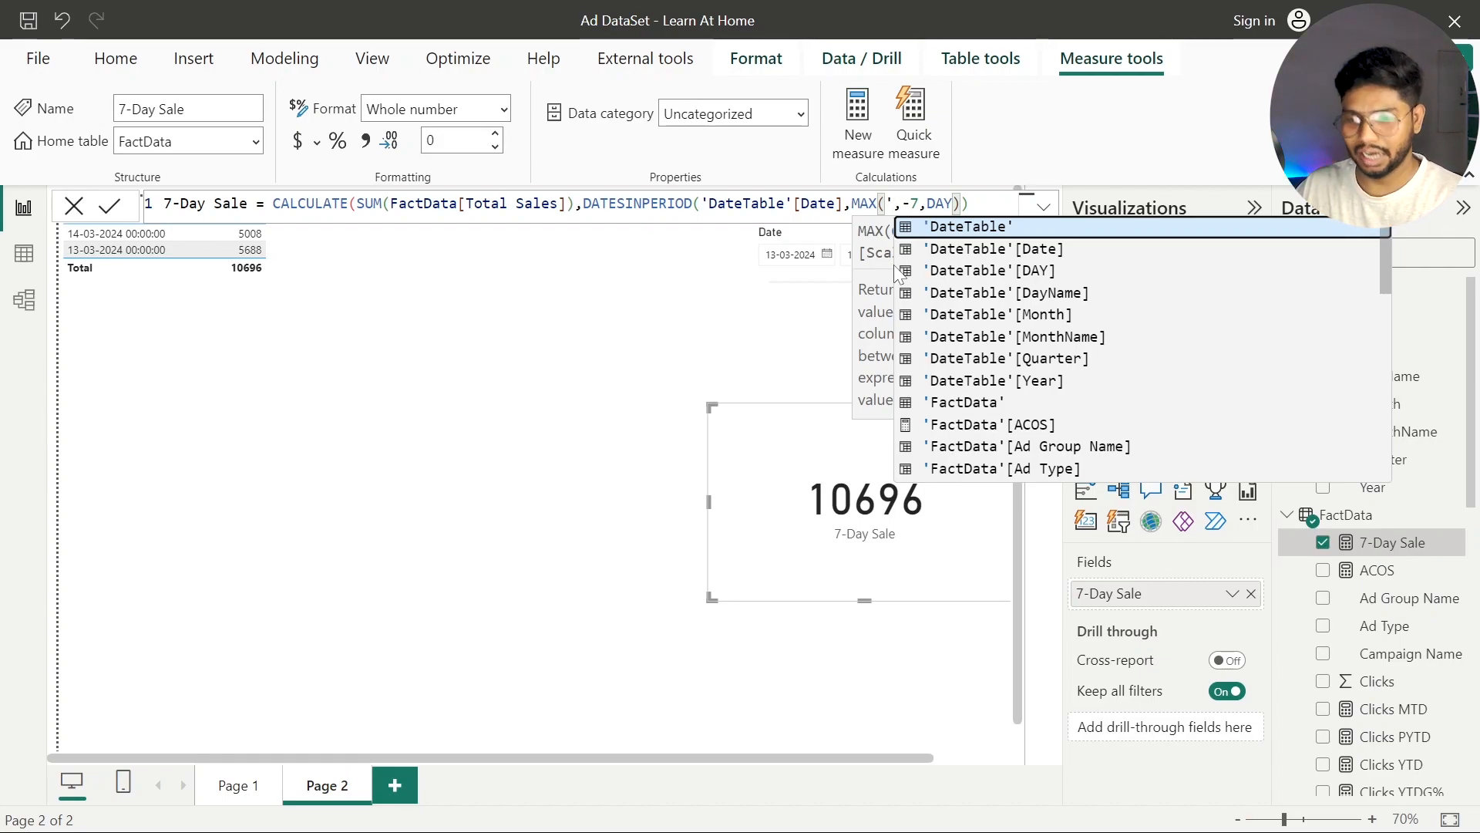
{"action": "type", "text": "fa"}
{"action": "key", "text": "Down"}
{"action": "key", "text": "Down"}
{"action": "key", "text": "Down"}
{"action": "key", "text": "Down"}
{"action": "key", "text": "Down"}
{"action": "key", "text": "Down"}
{"action": "key", "text": "Down"}
{"action": "key", "text": "Down"}
{"action": "key", "text": "Down"}
{"action": "key", "text": "Down"}
{"action": "key", "text": "Down"}
{"action": "key", "text": "Down"}
{"action": "key", "text": "Down"}
{"action": "key", "text": "Down"}
{"action": "key", "text": "Down"}
{"action": "key", "text": "Down"}
{"action": "key", "text": "Up"}
{"action": "key", "text": "Up"}
{"action": "key", "text": "Up"}
{"action": "key", "text": "Tab"}
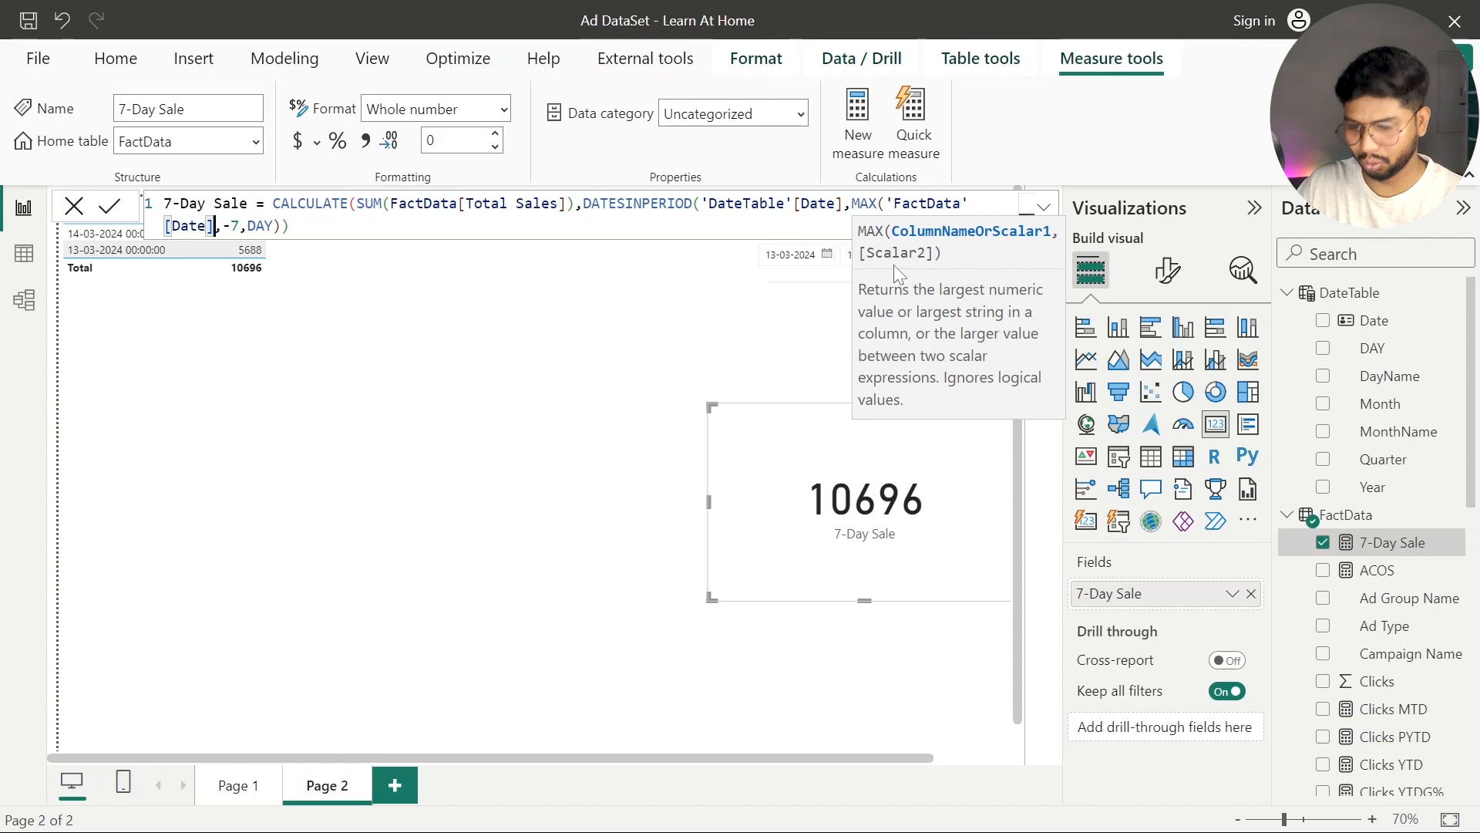
{"action": "type", "text": ")"}
{"action": "scroll", "coordinate": [408, 200], "scroll_direction": "down", "scroll_amount": 2}
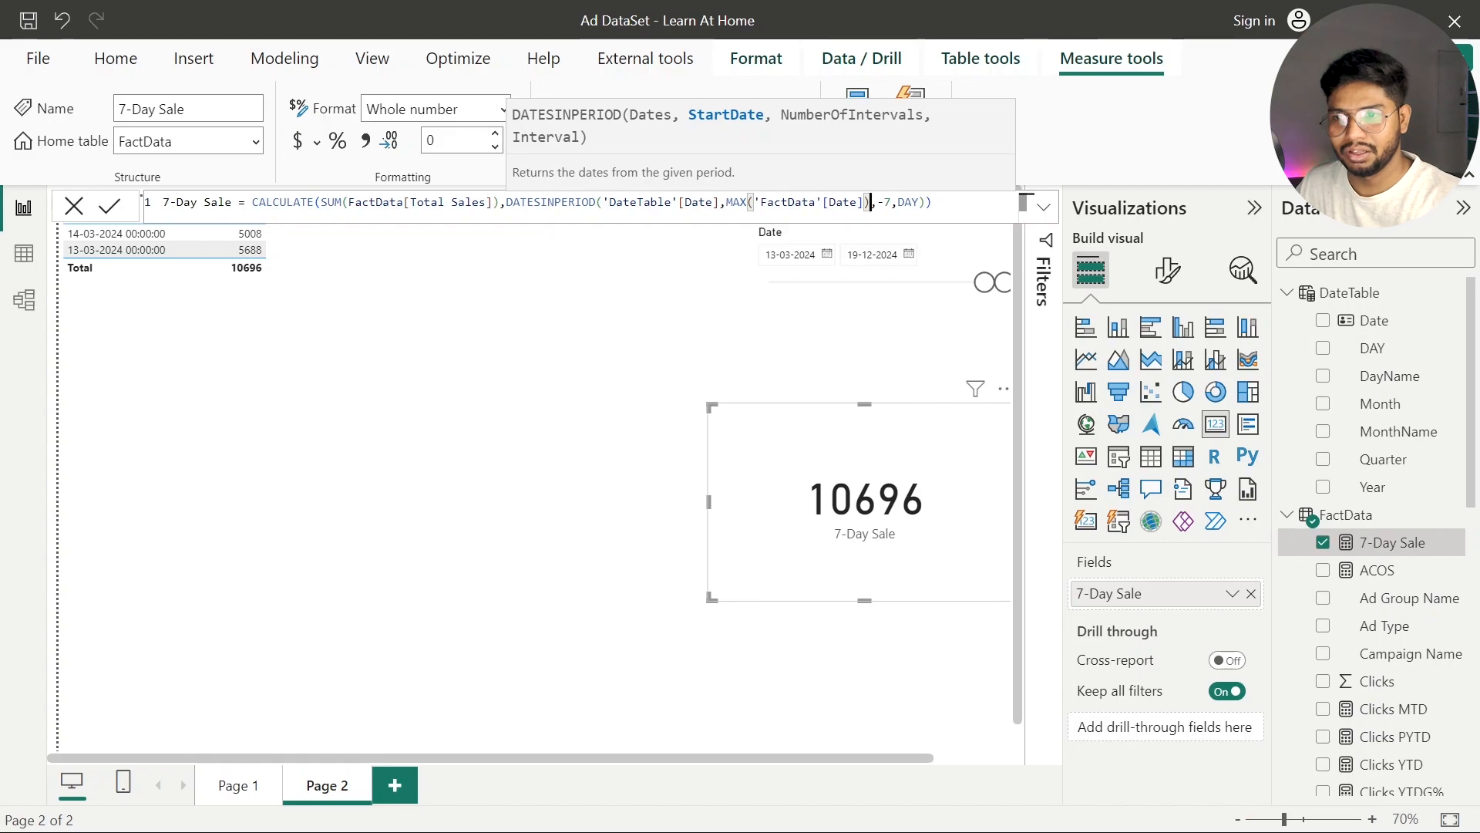
{"action": "left_click", "coordinate": [111, 206]}
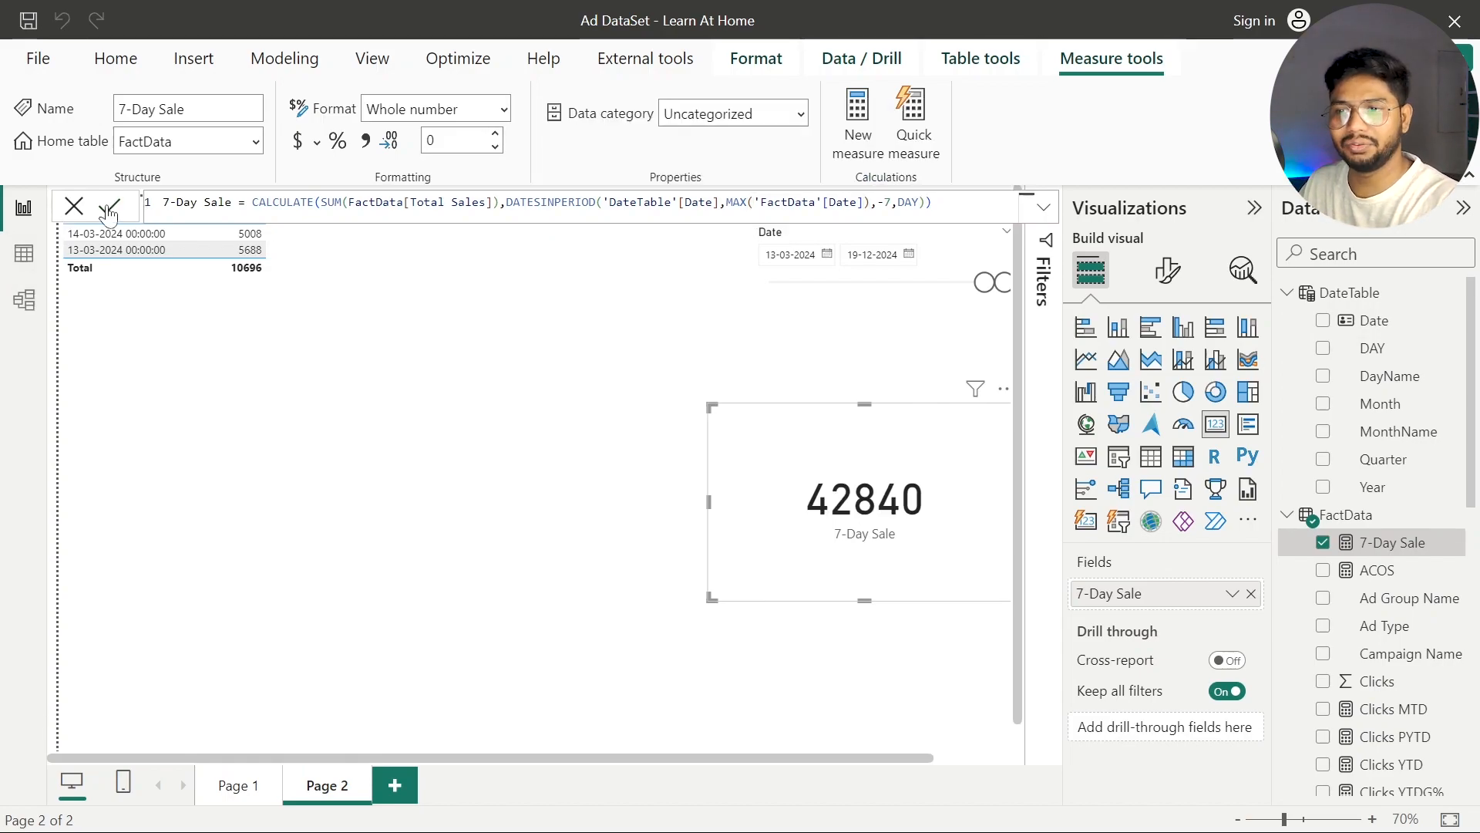
{"action": "left_click", "coordinate": [75, 207]}
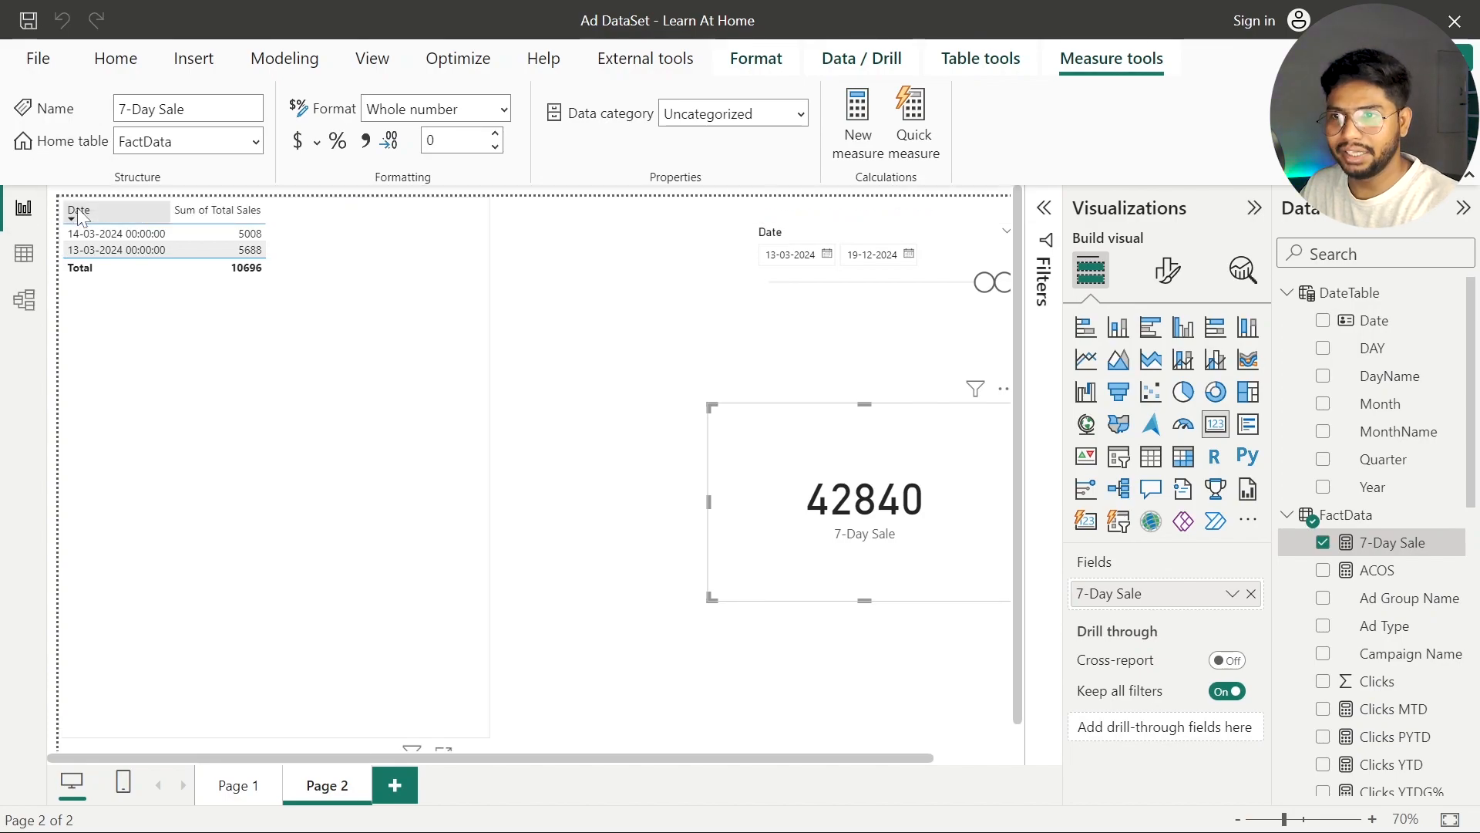
{"action": "left_click", "coordinate": [594, 308]}
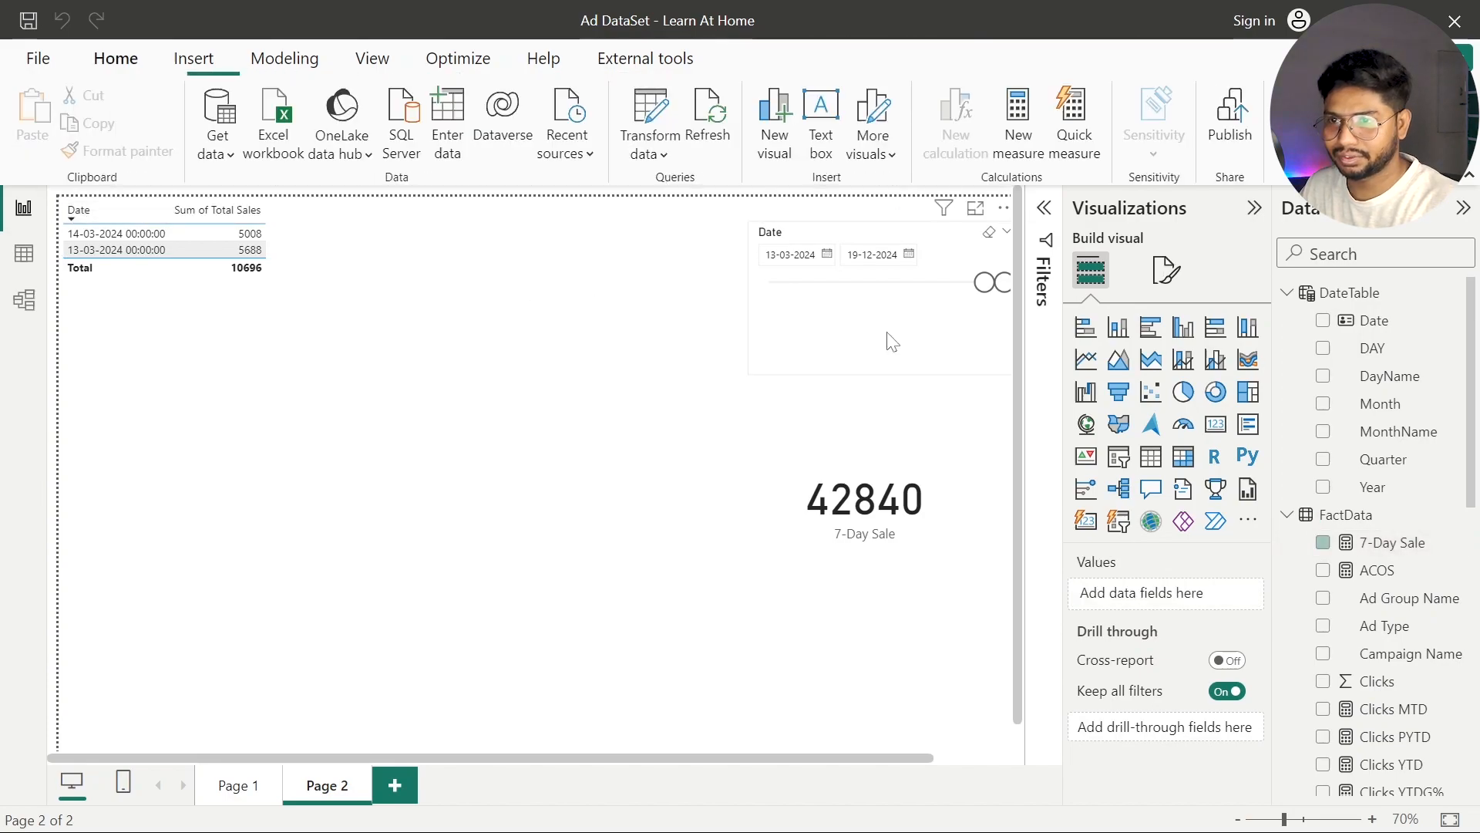
Set the date slicer's range to 08-03-2024 through 14-03-2024 to compare the table total with the 7-Day Sale card
{"action": "left_click", "coordinate": [828, 258]}
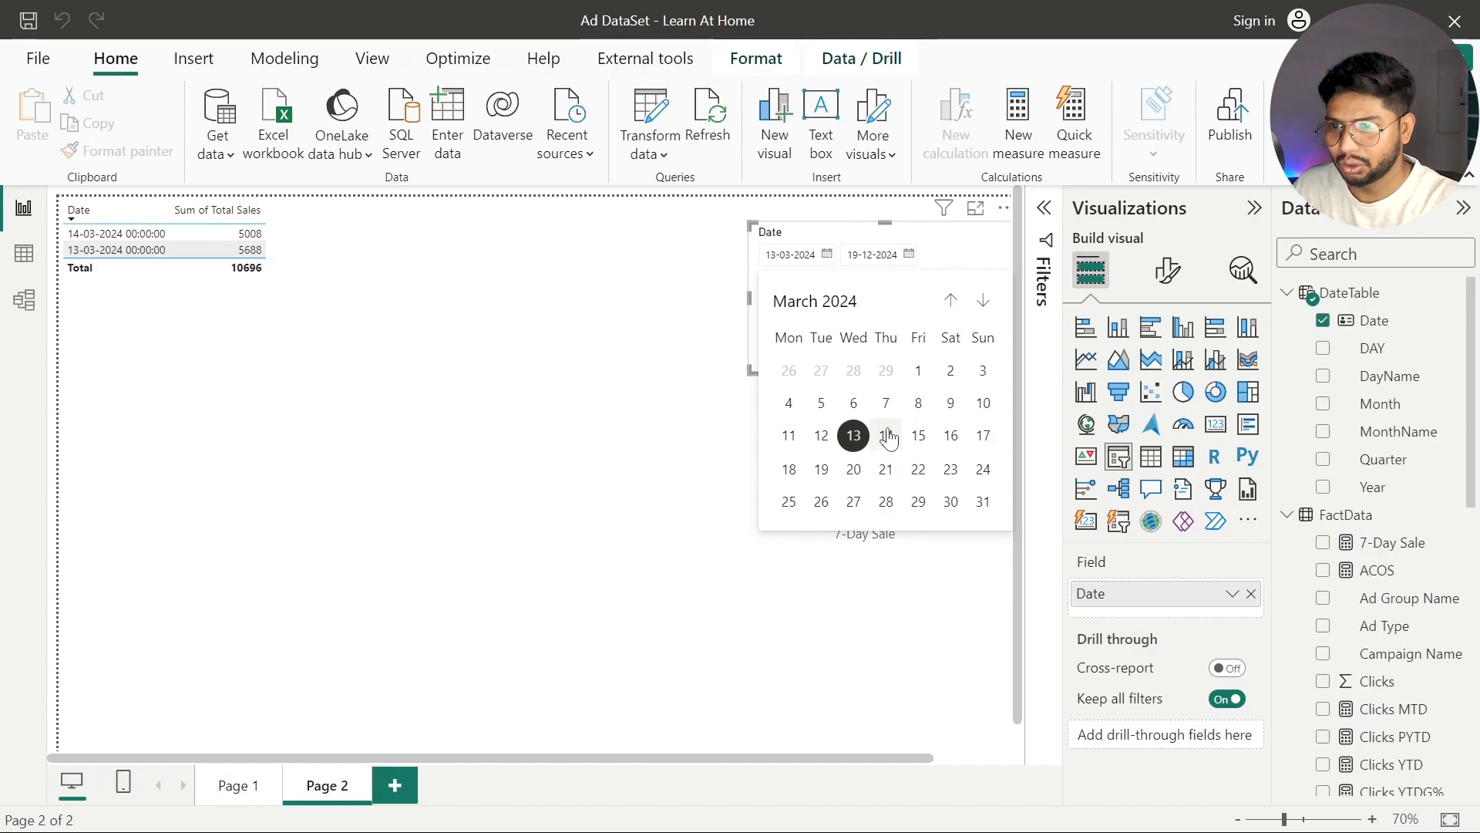
{"action": "left_click", "coordinate": [918, 403]}
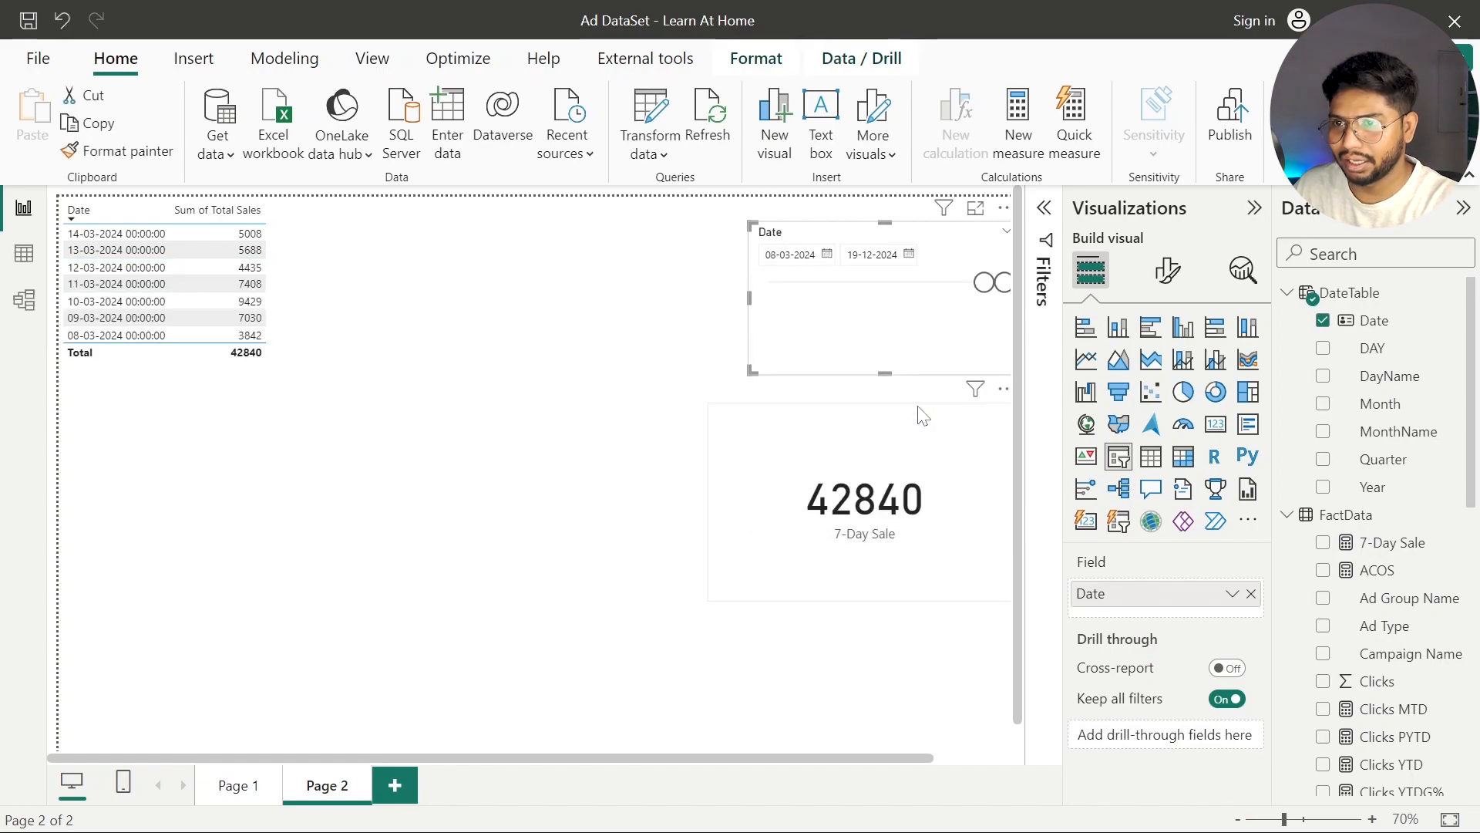
{"action": "left_click", "coordinate": [909, 258]}
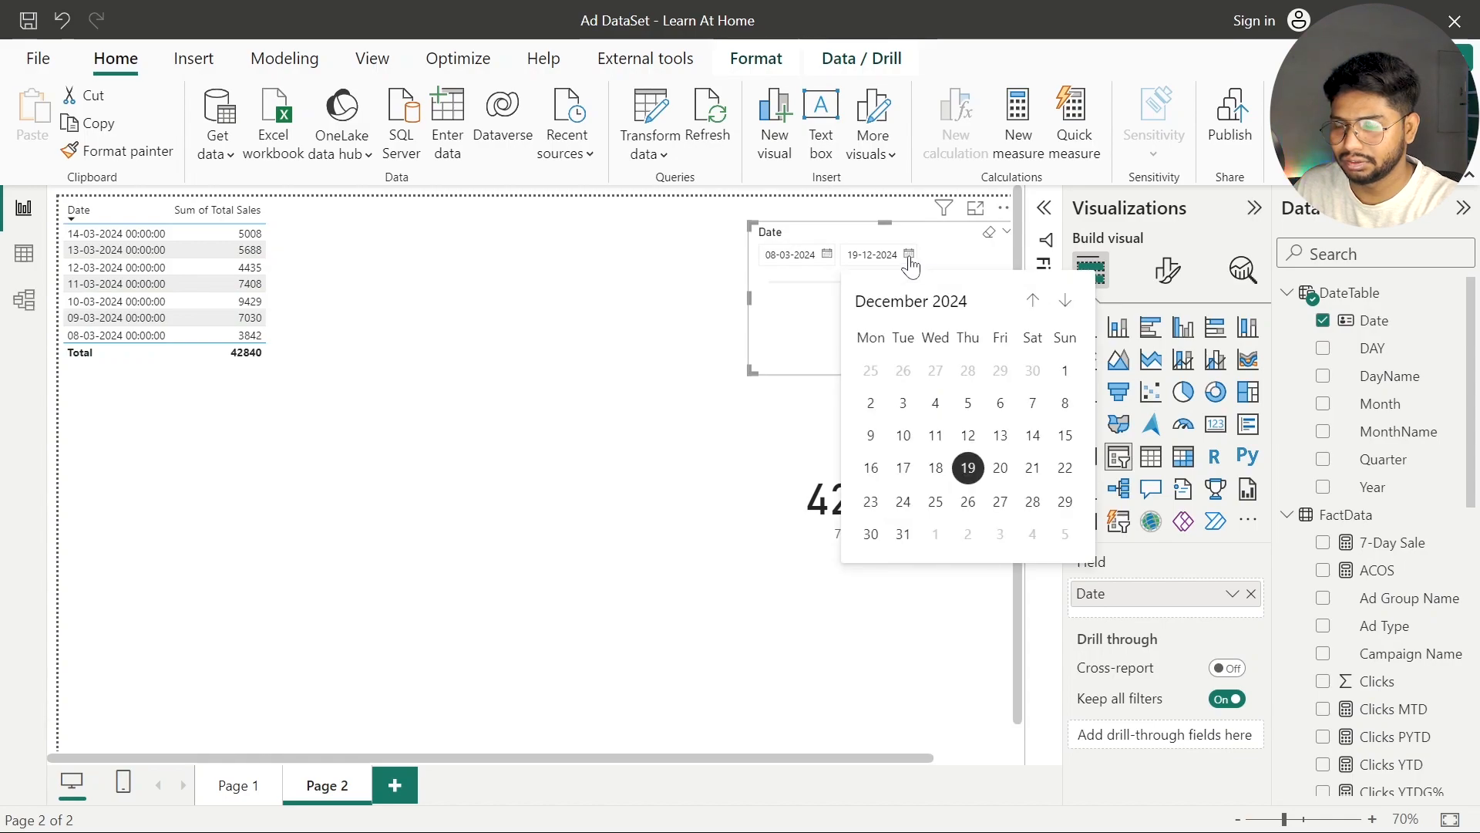
{"action": "double_click", "coordinate": [1033, 301]}
{"action": "left_click", "coordinate": [1033, 302]}
{"action": "left_click", "coordinate": [1033, 301]}
{"action": "left_click", "coordinate": [1033, 302]}
{"action": "double_click", "coordinate": [1033, 302]}
{"action": "left_click", "coordinate": [1033, 301]}
{"action": "left_click", "coordinate": [1033, 302]}
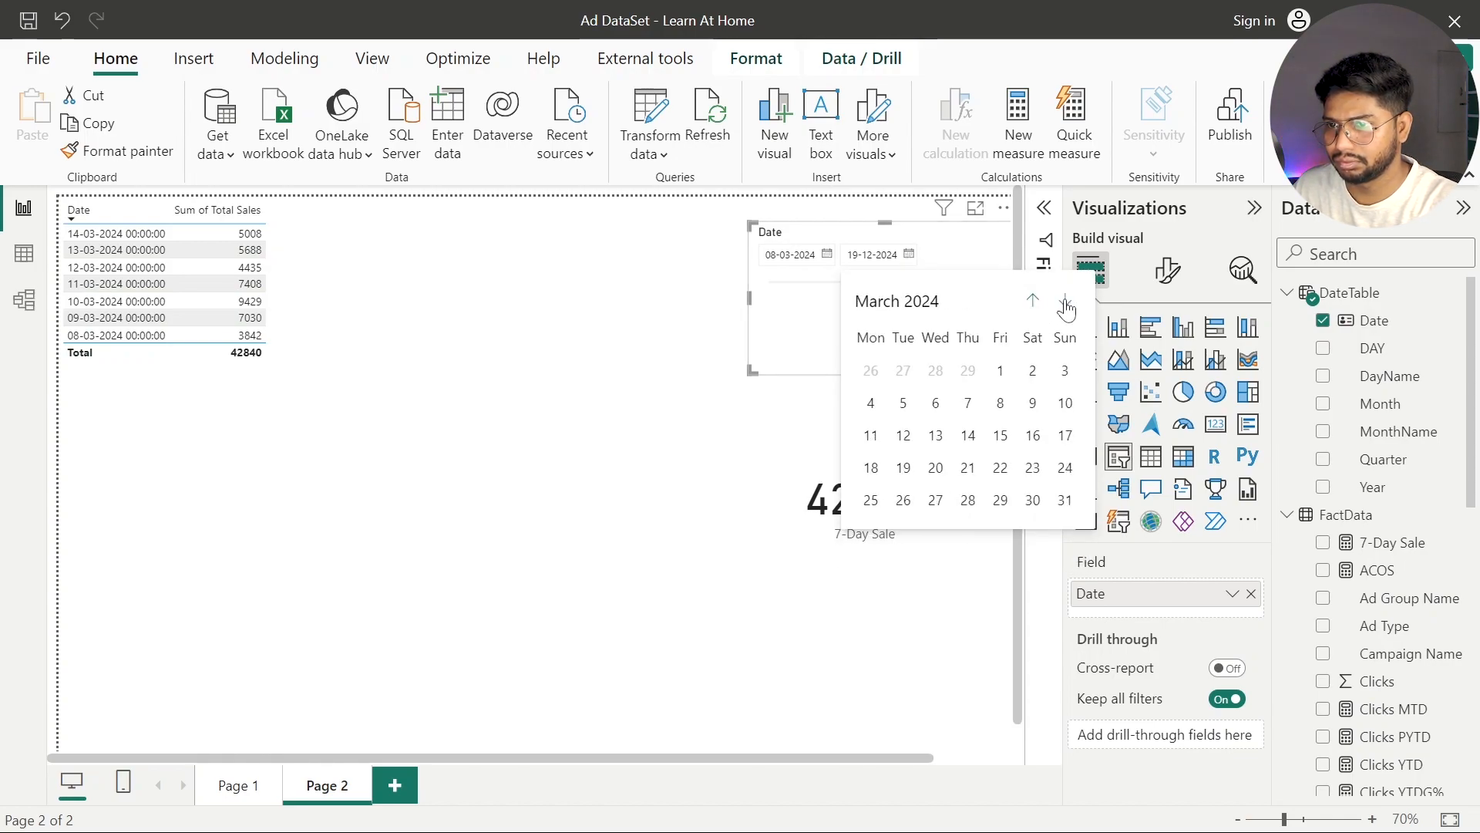
{"action": "left_click", "coordinate": [967, 435]}
{"action": "left_click", "coordinate": [639, 385]}
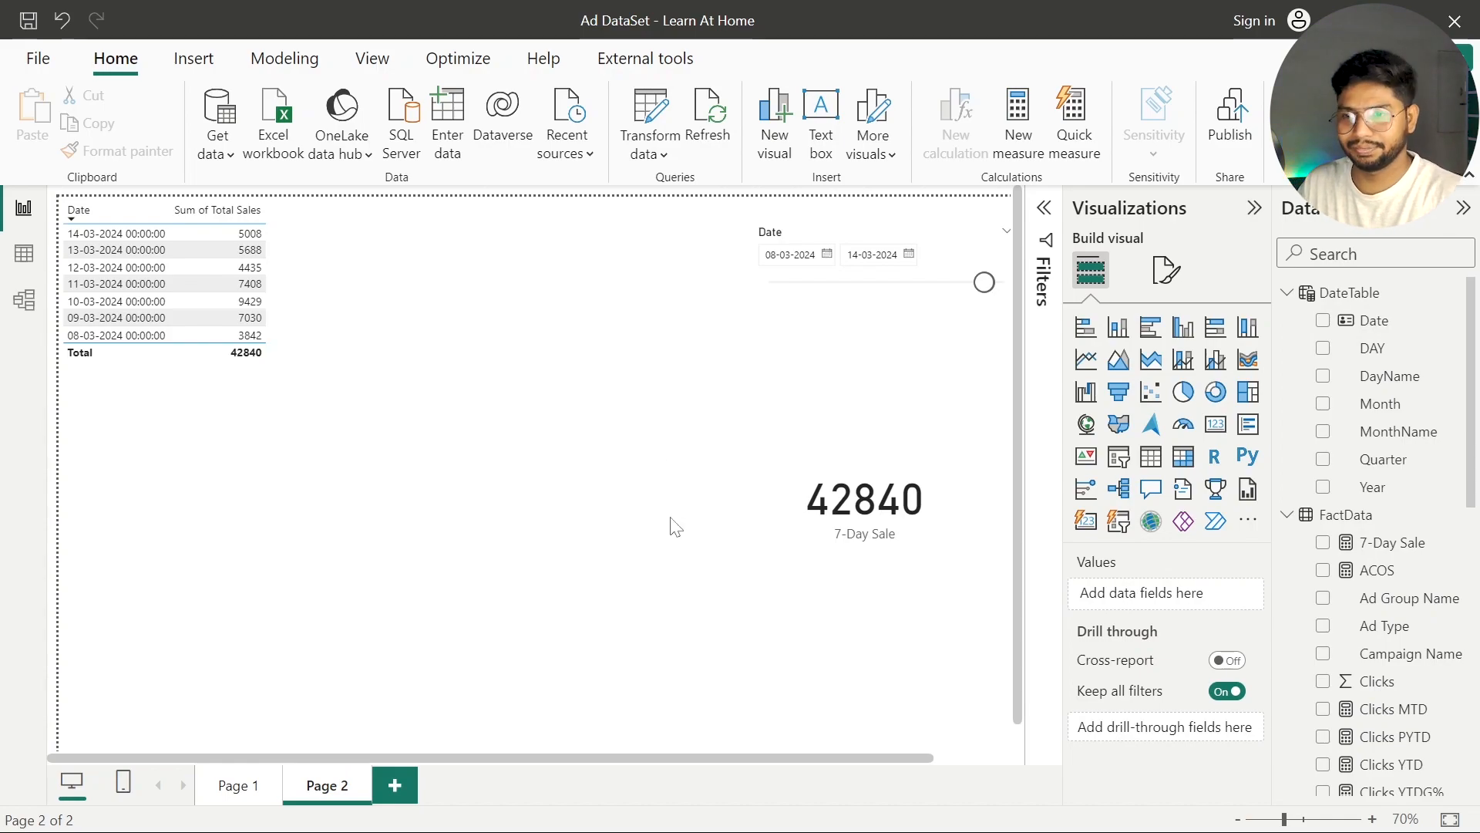
Show the 7-Day Sale formula and format all the model's measures with the Format DAX feature of the Bravo external tool
{"action": "left_click", "coordinate": [1391, 544]}
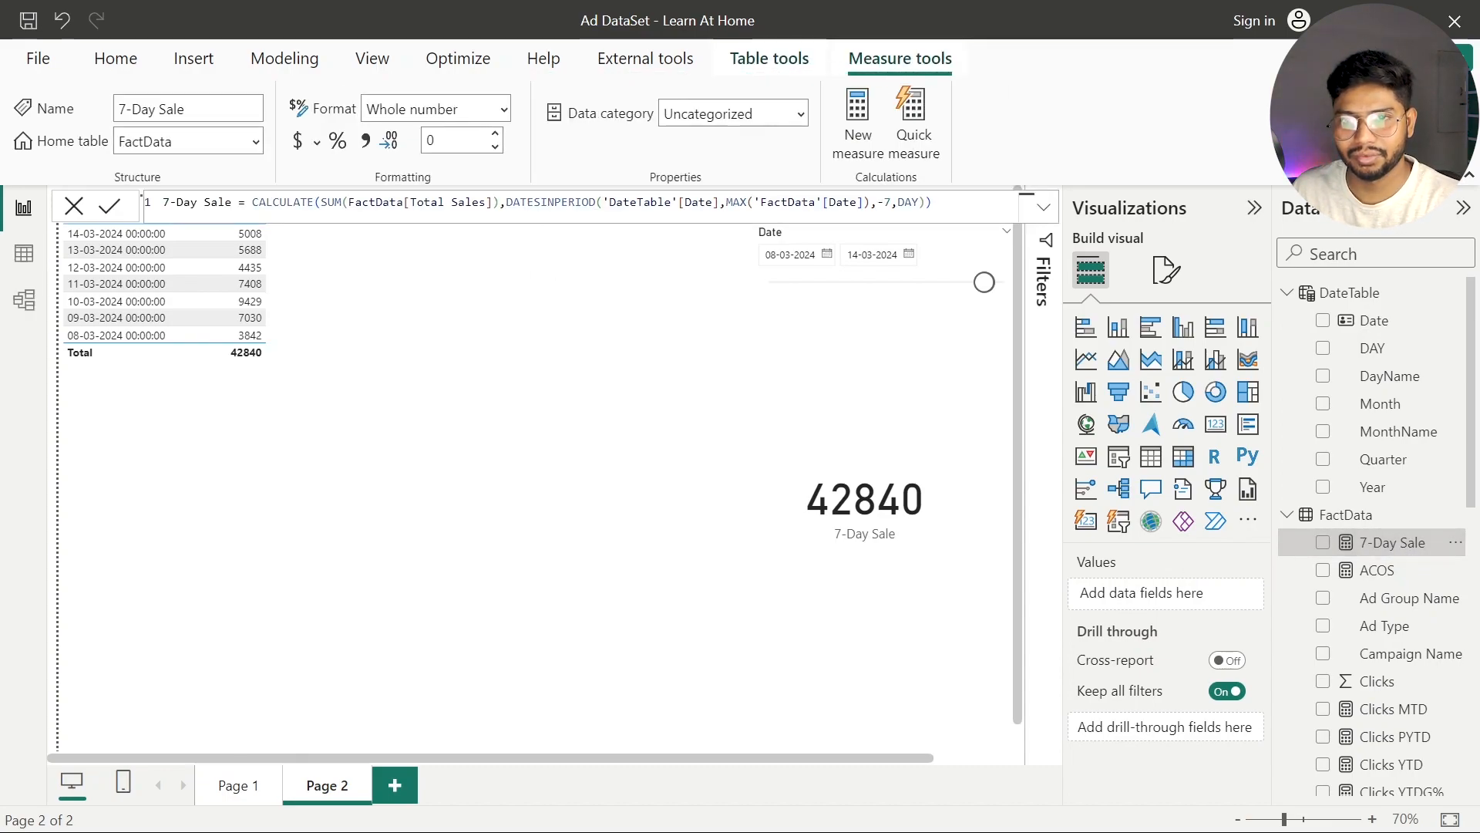
{"action": "scroll", "coordinate": [544, 206], "scroll_direction": "up", "scroll_amount": 3}
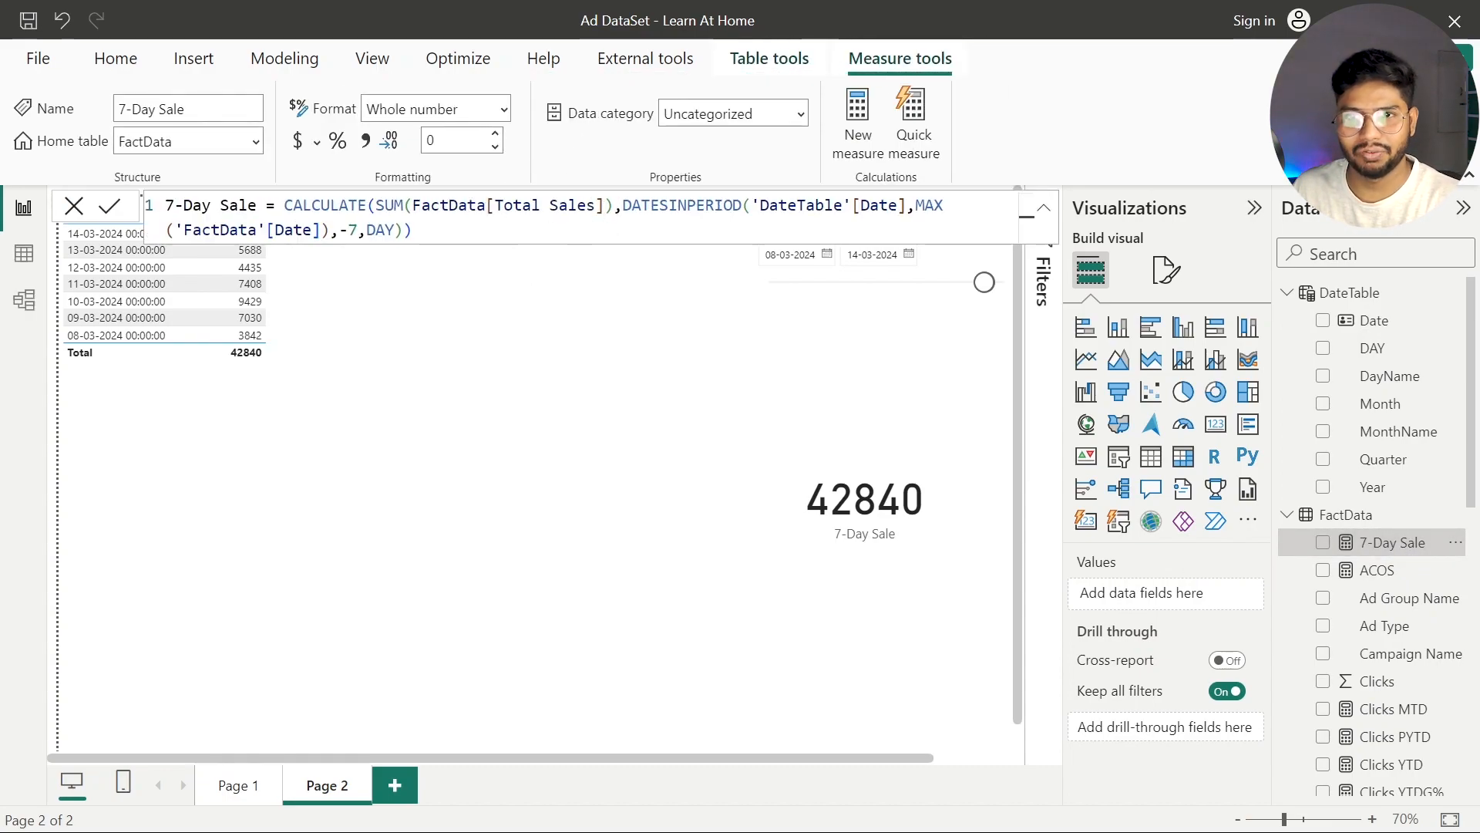
{"action": "left_click", "coordinate": [648, 60]}
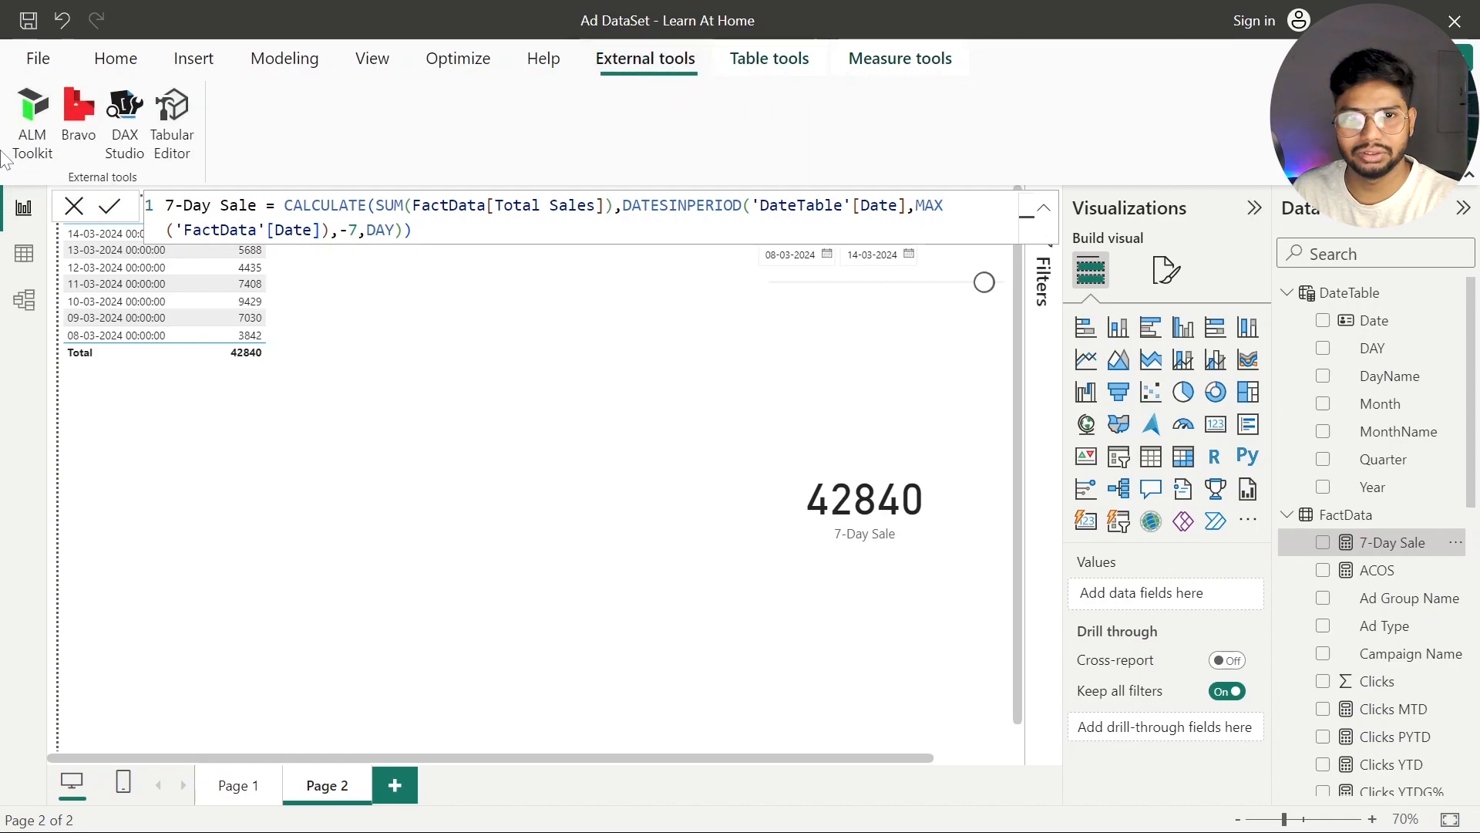
{"action": "left_click", "coordinate": [81, 114]}
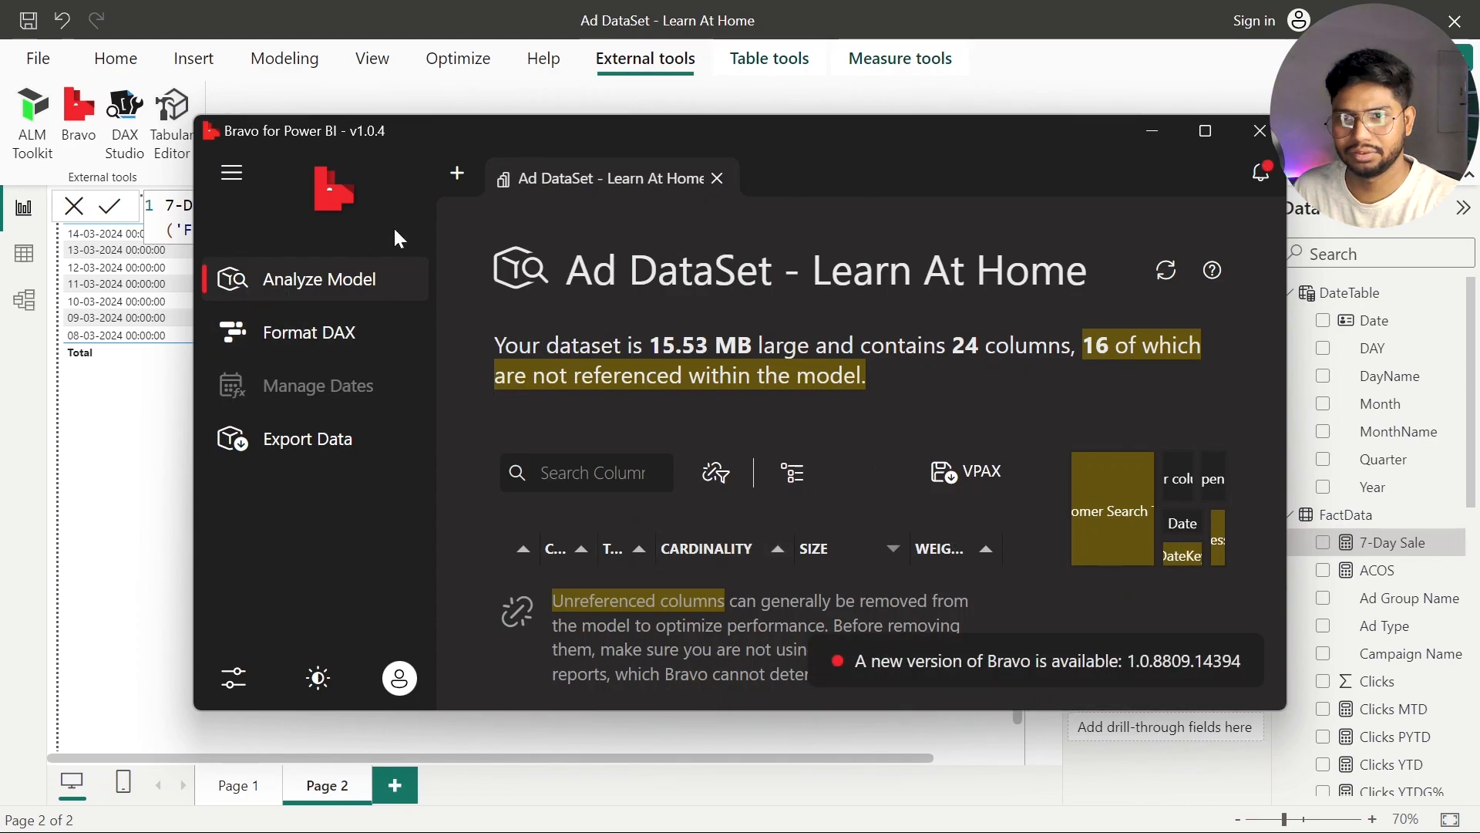
{"action": "left_click", "coordinate": [286, 348]}
{"action": "left_click", "coordinate": [517, 549]}
{"action": "left_click", "coordinate": [1144, 613]}
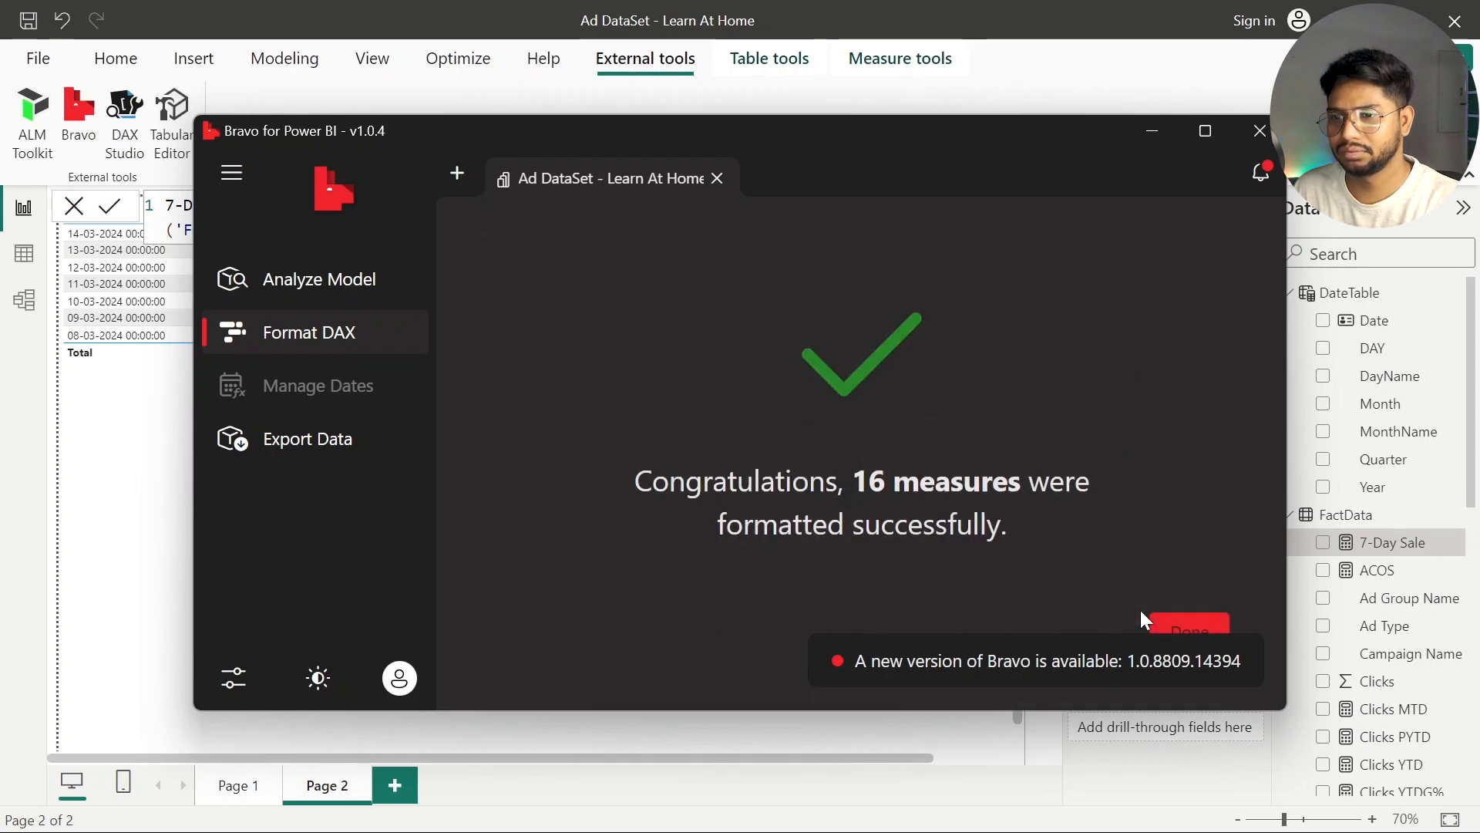
{"action": "left_click", "coordinate": [1211, 624]}
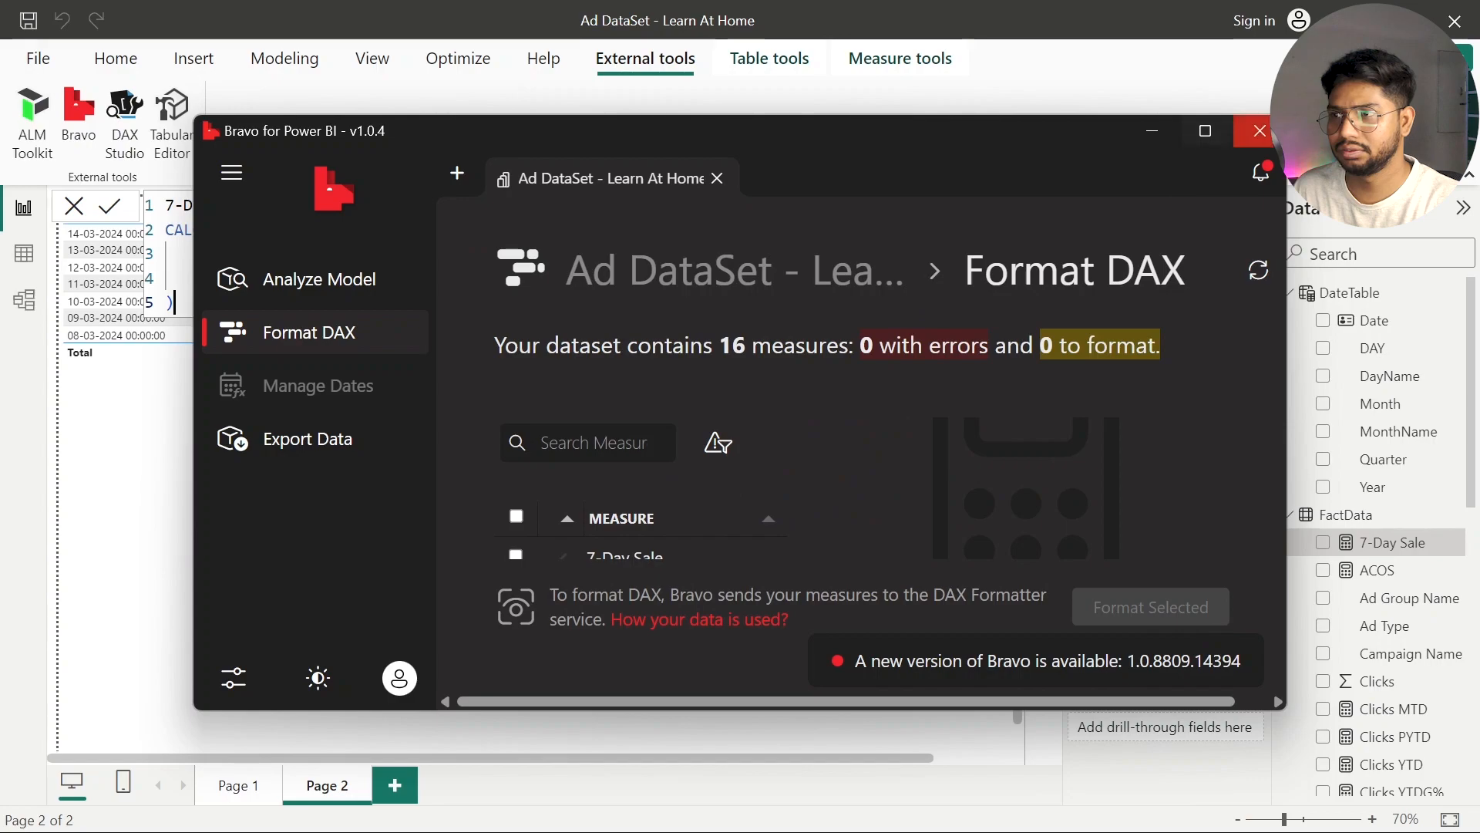
{"action": "left_click", "coordinate": [1260, 131]}
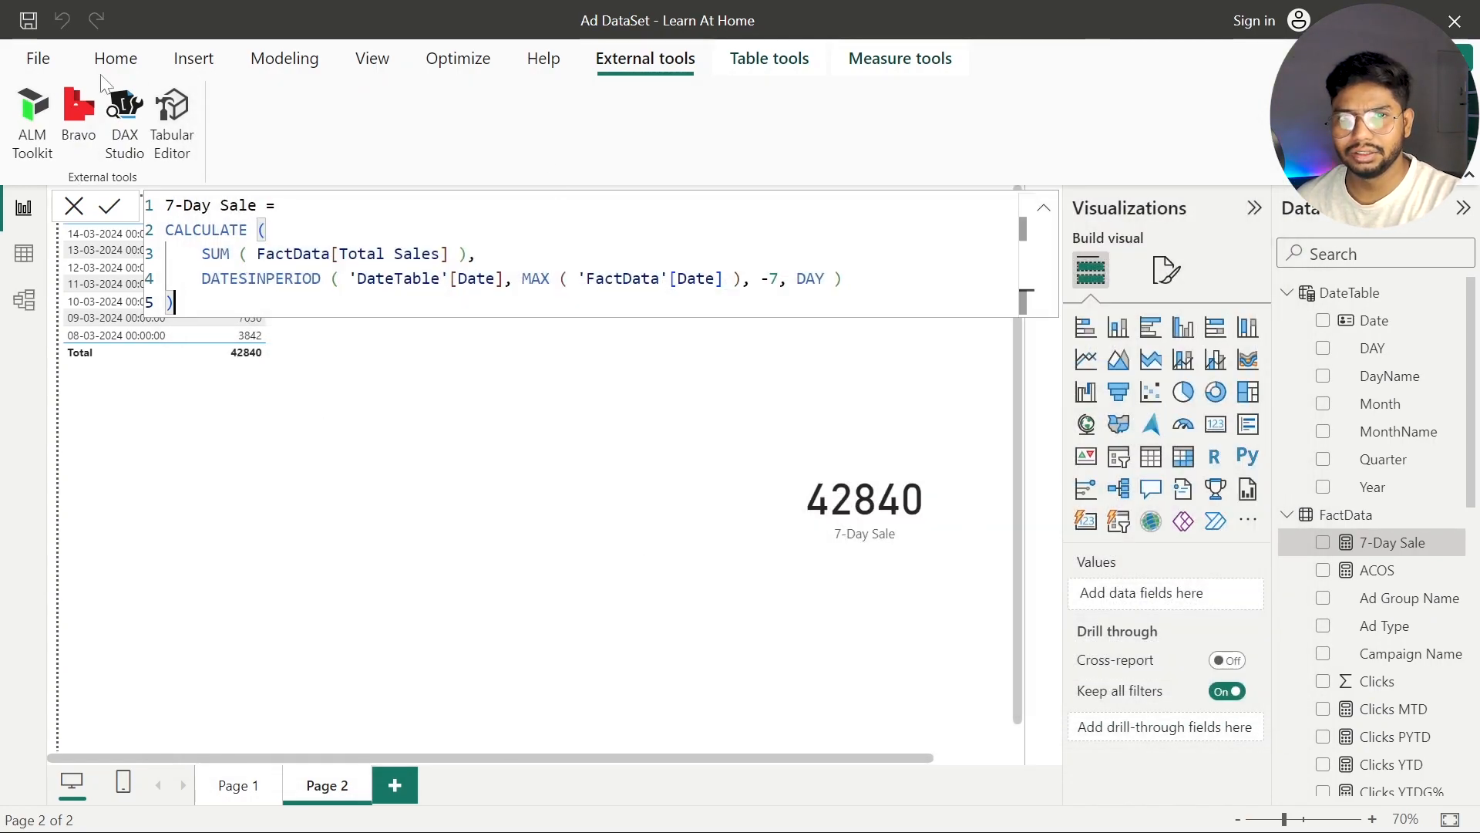
Shift the 7-Day Sale start date back a week by changing it to MAX('FactData'[Date])-7, and commit the measure
{"action": "left_click", "coordinate": [114, 60]}
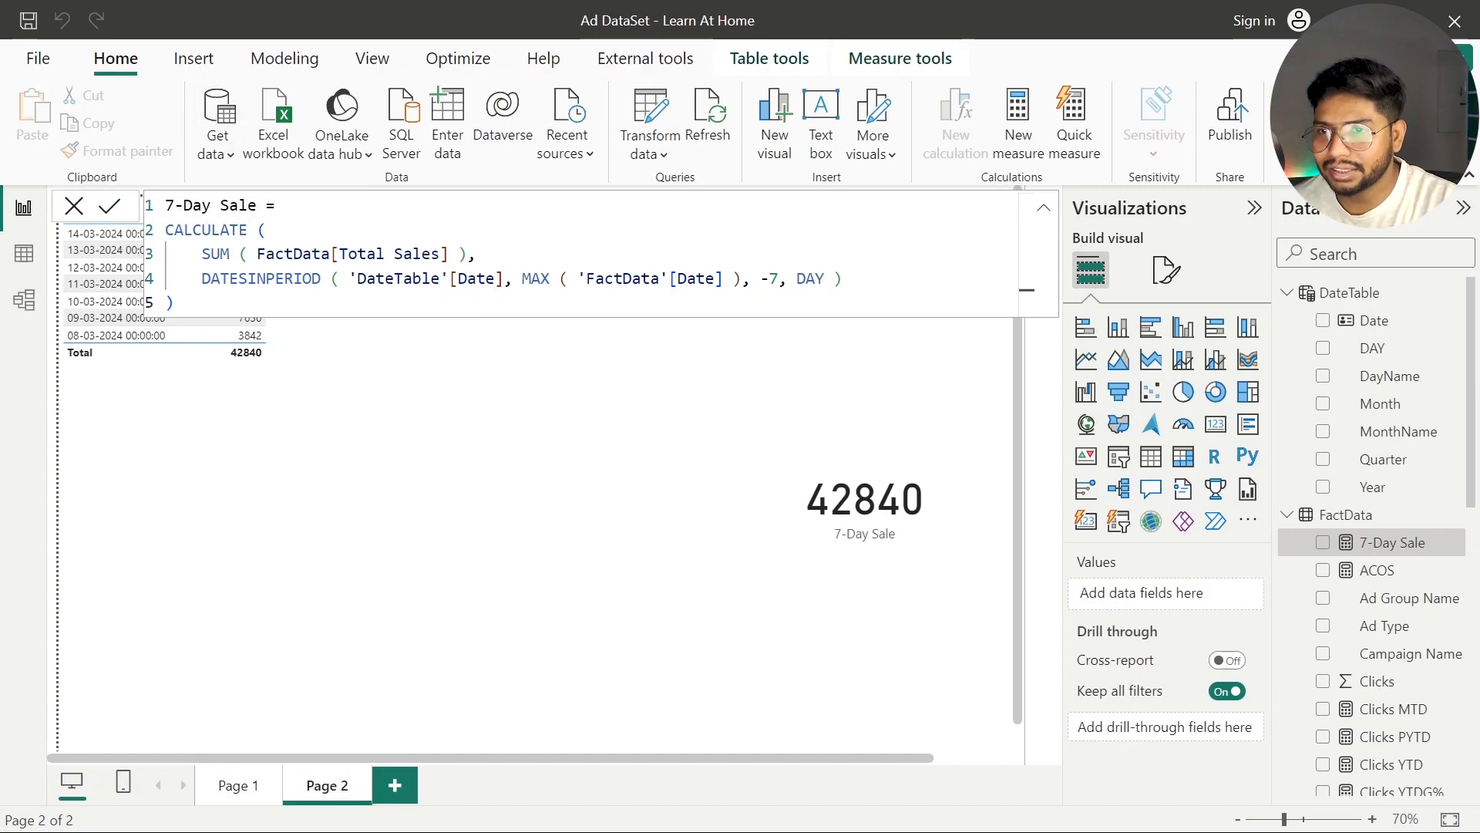
{"action": "left_click_drag", "start_coordinate": [742, 279], "coordinate": [522, 278]}
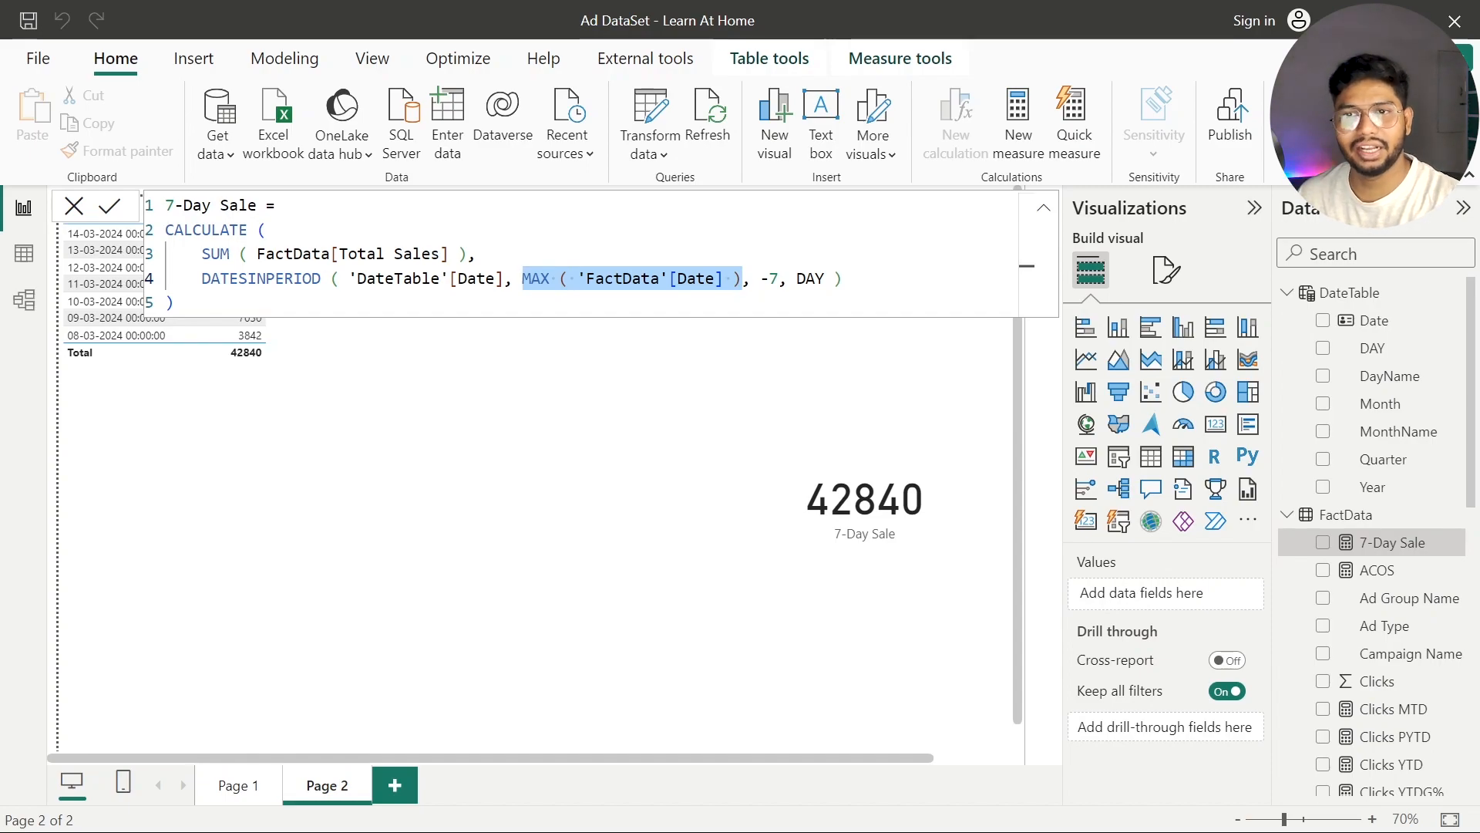
{"action": "left_click_drag", "start_coordinate": [778, 278], "coordinate": [522, 279]}
{"action": "left_click", "coordinate": [844, 278]}
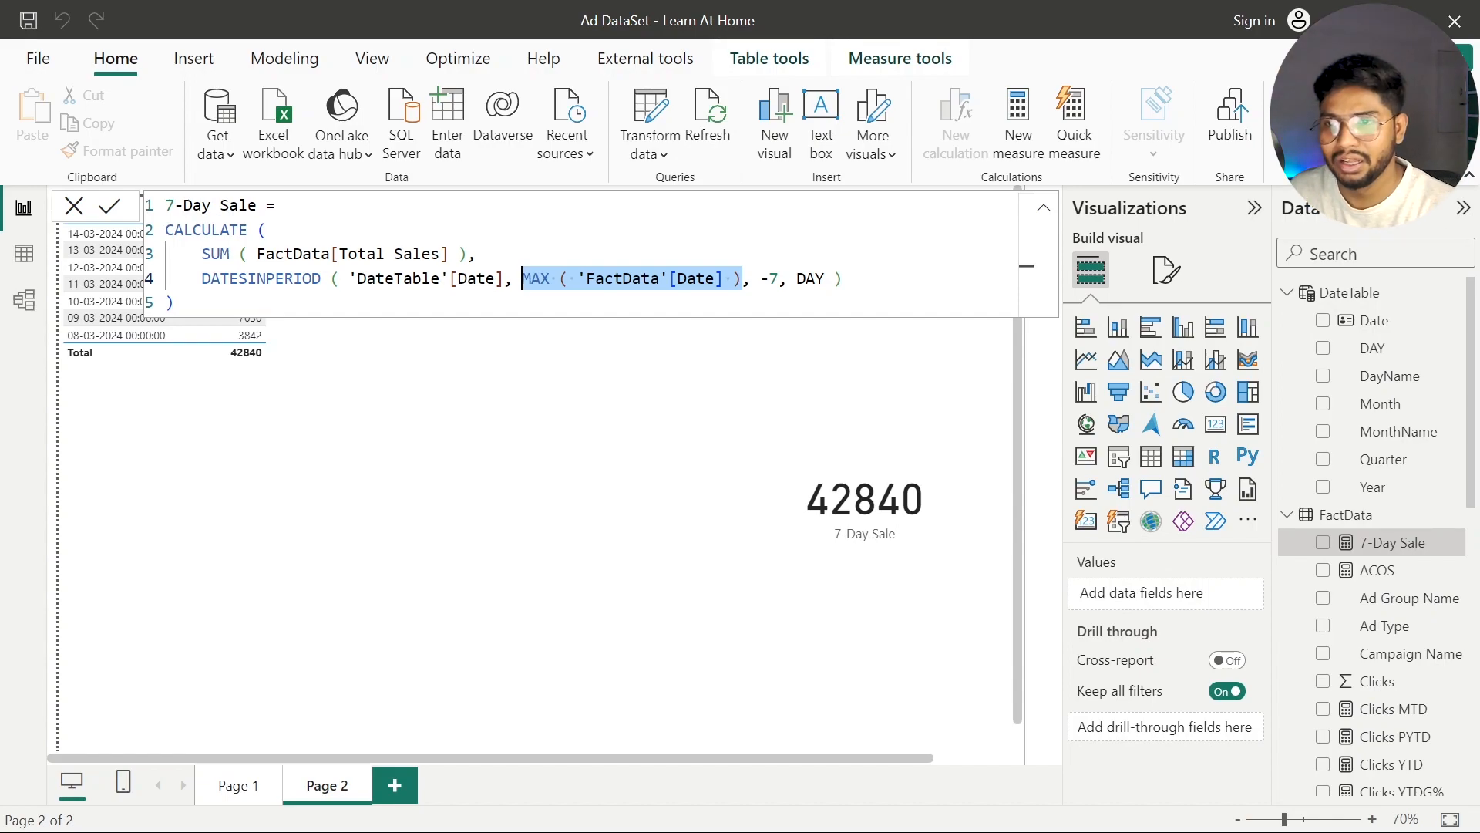
{"action": "left_click", "coordinate": [843, 279]}
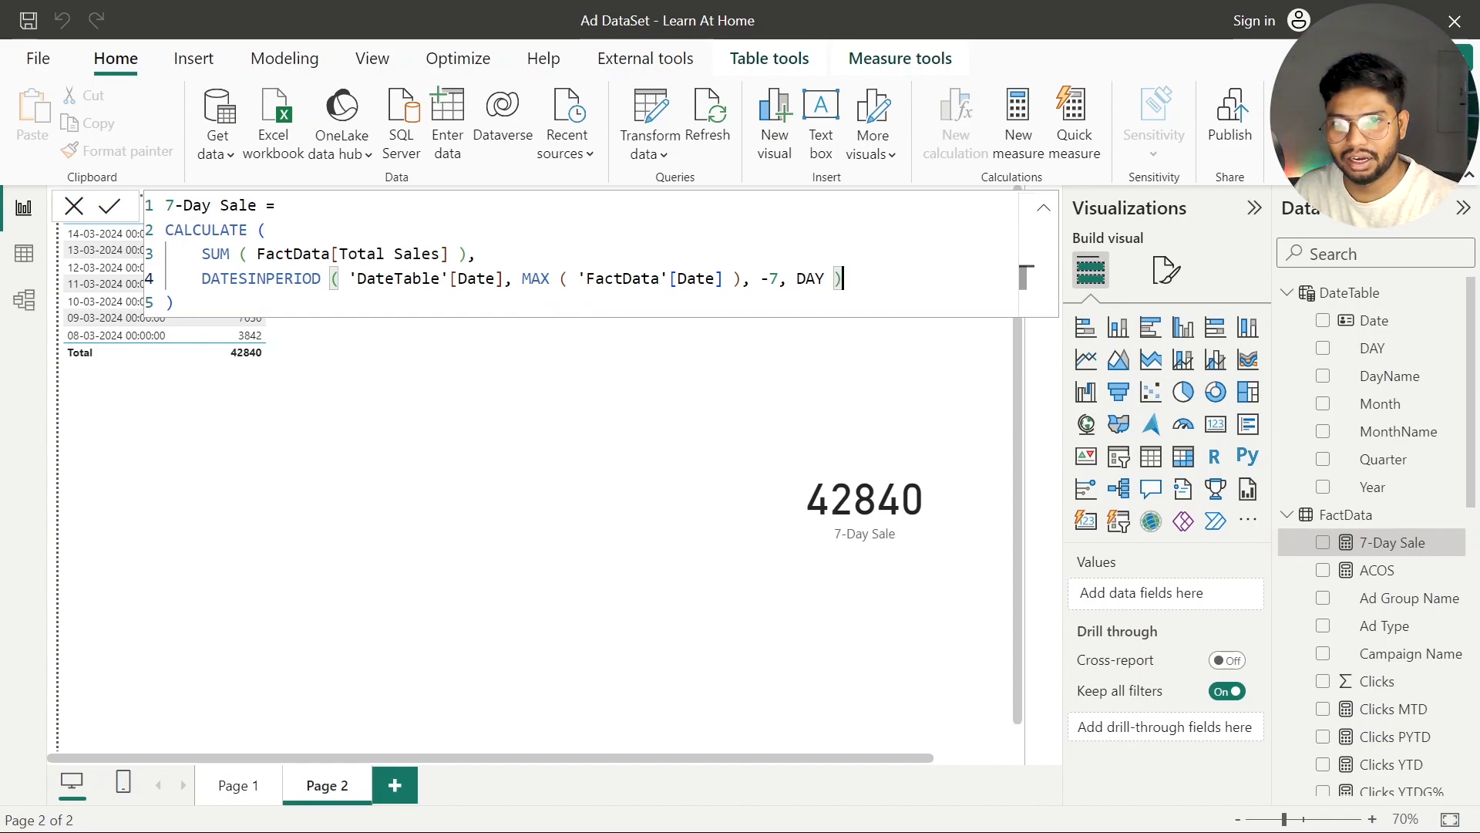
{"action": "left_click", "coordinate": [742, 279]}
{"action": "type", "text": "-7"}
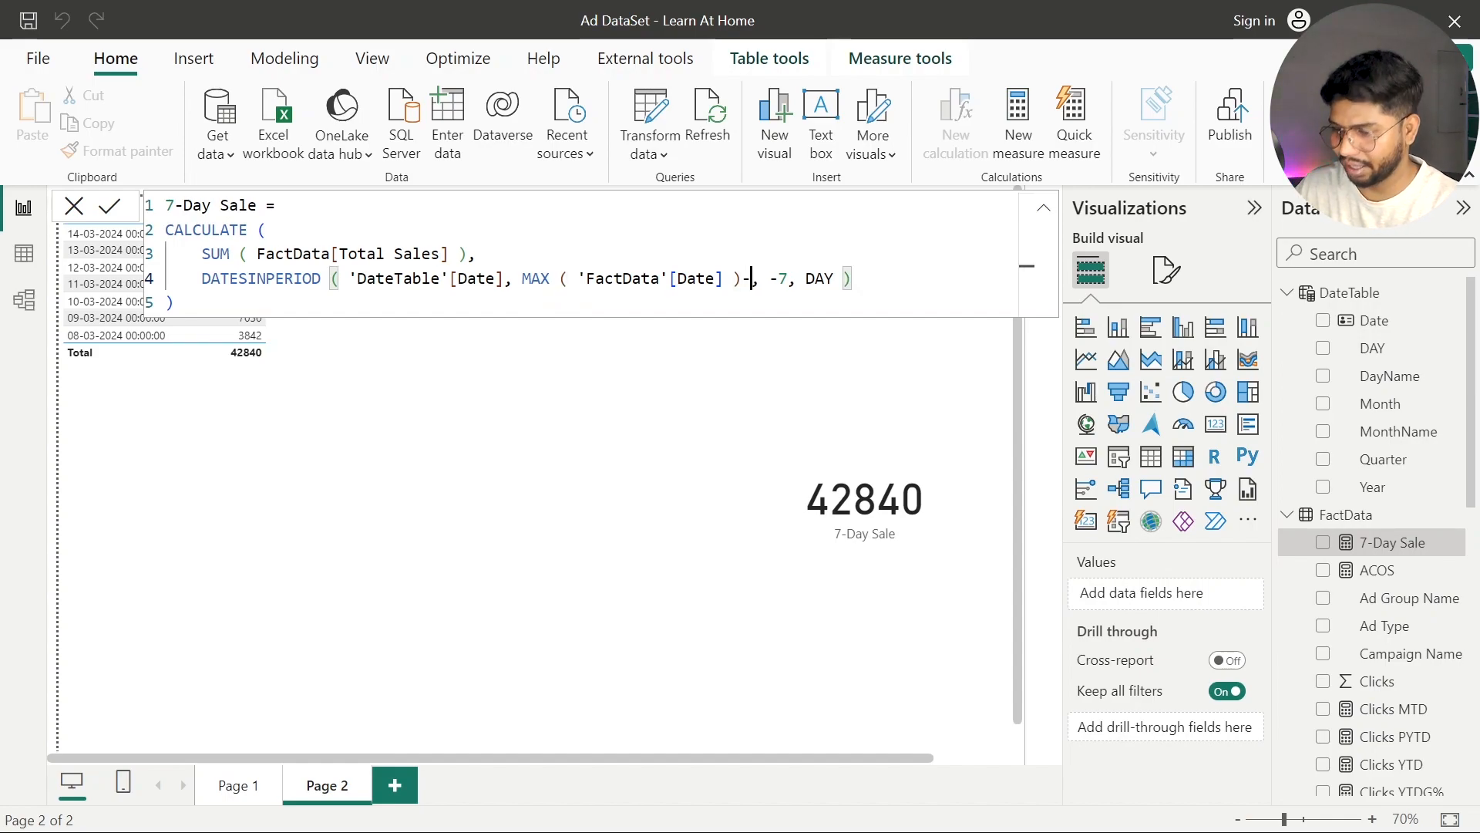
{"action": "left_click", "coordinate": [111, 207]}
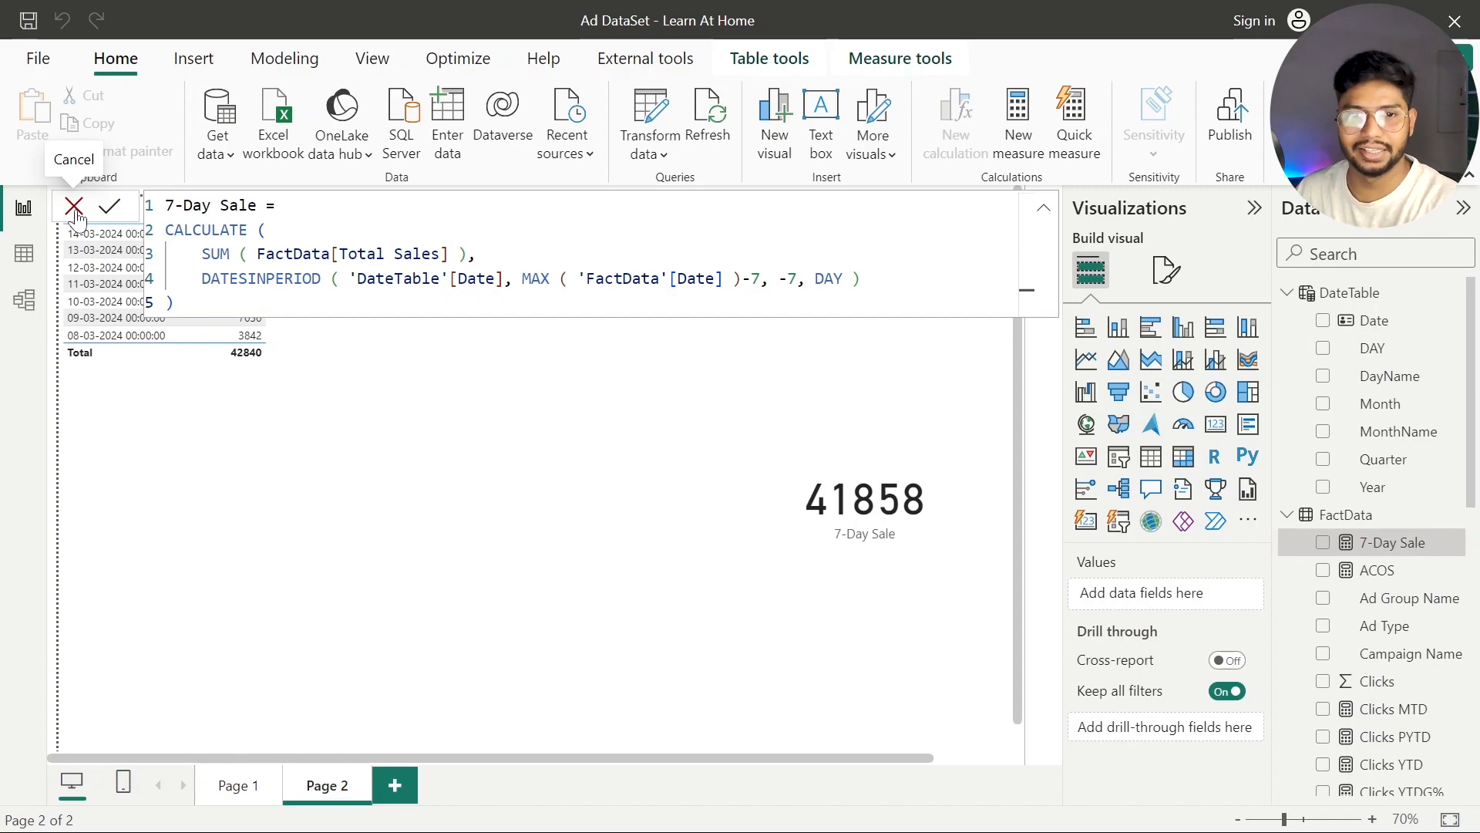
{"action": "left_click", "coordinate": [74, 208]}
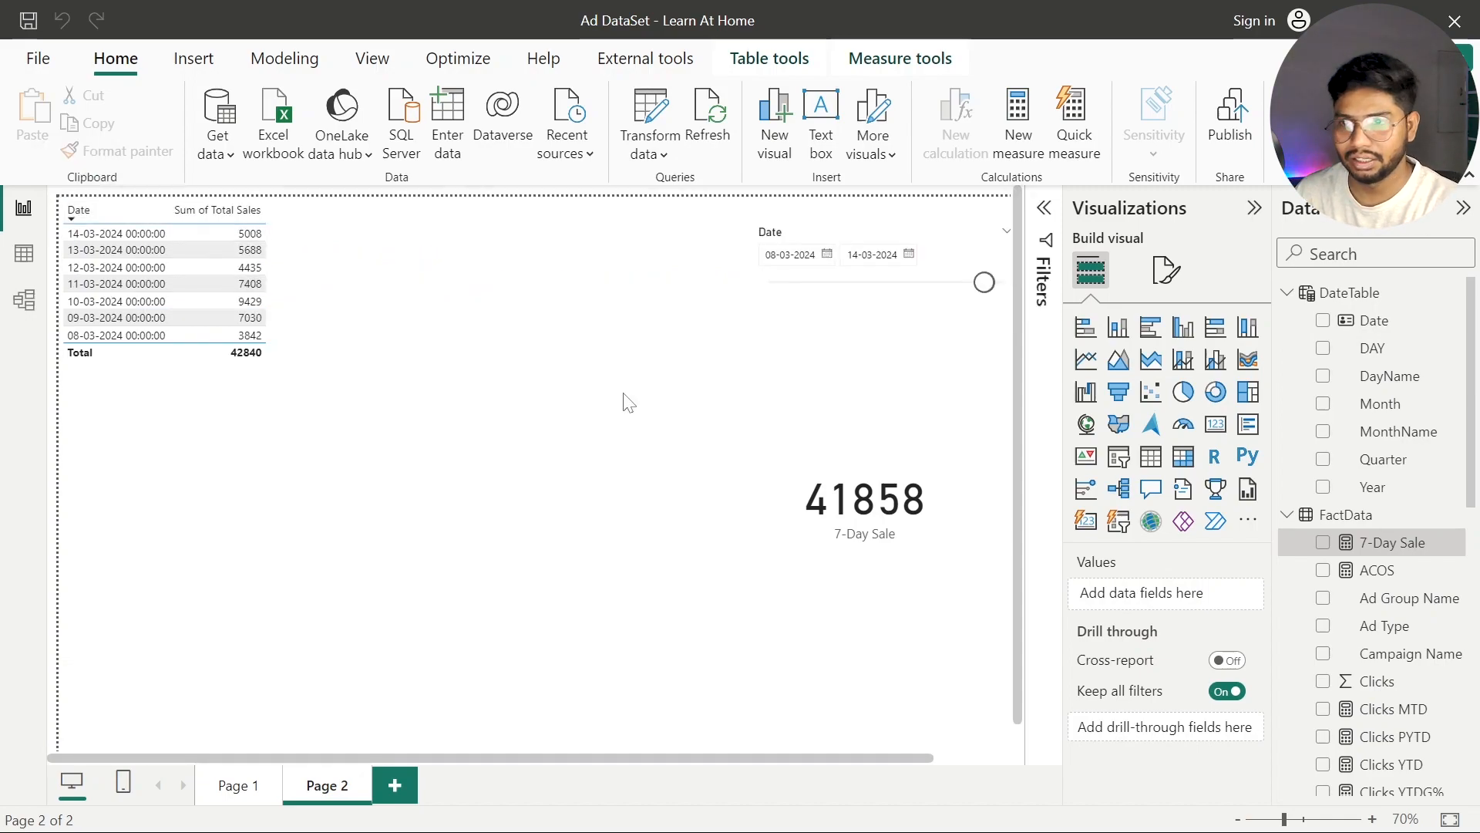
Set the date slicer's range to 01-03-2024 through 07-03-2024 to check the previous seven days in the table
{"action": "left_click", "coordinate": [824, 257]}
{"action": "left_click", "coordinate": [918, 370]}
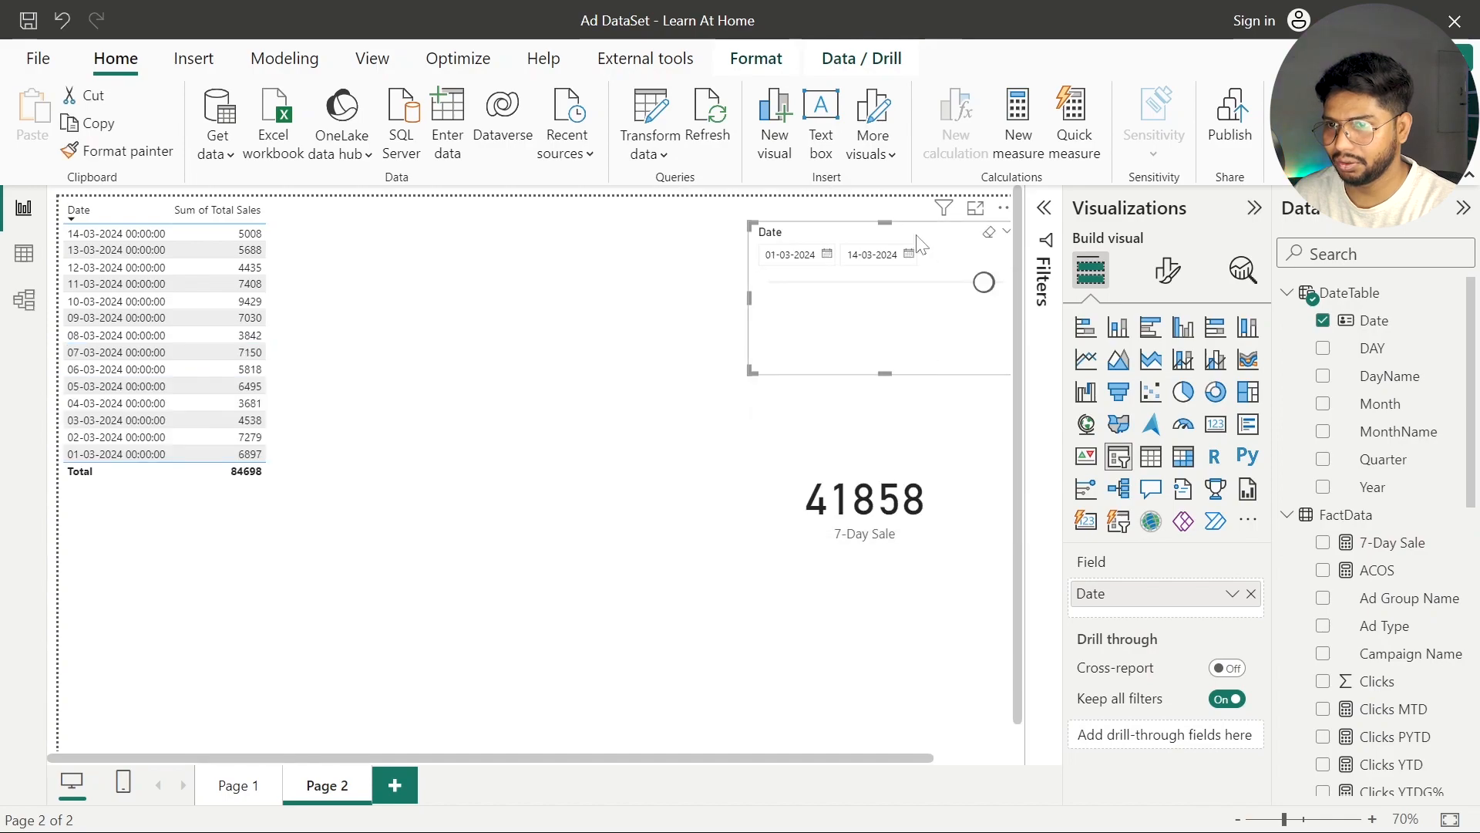
{"action": "left_click", "coordinate": [908, 255]}
{"action": "left_click", "coordinate": [966, 401]}
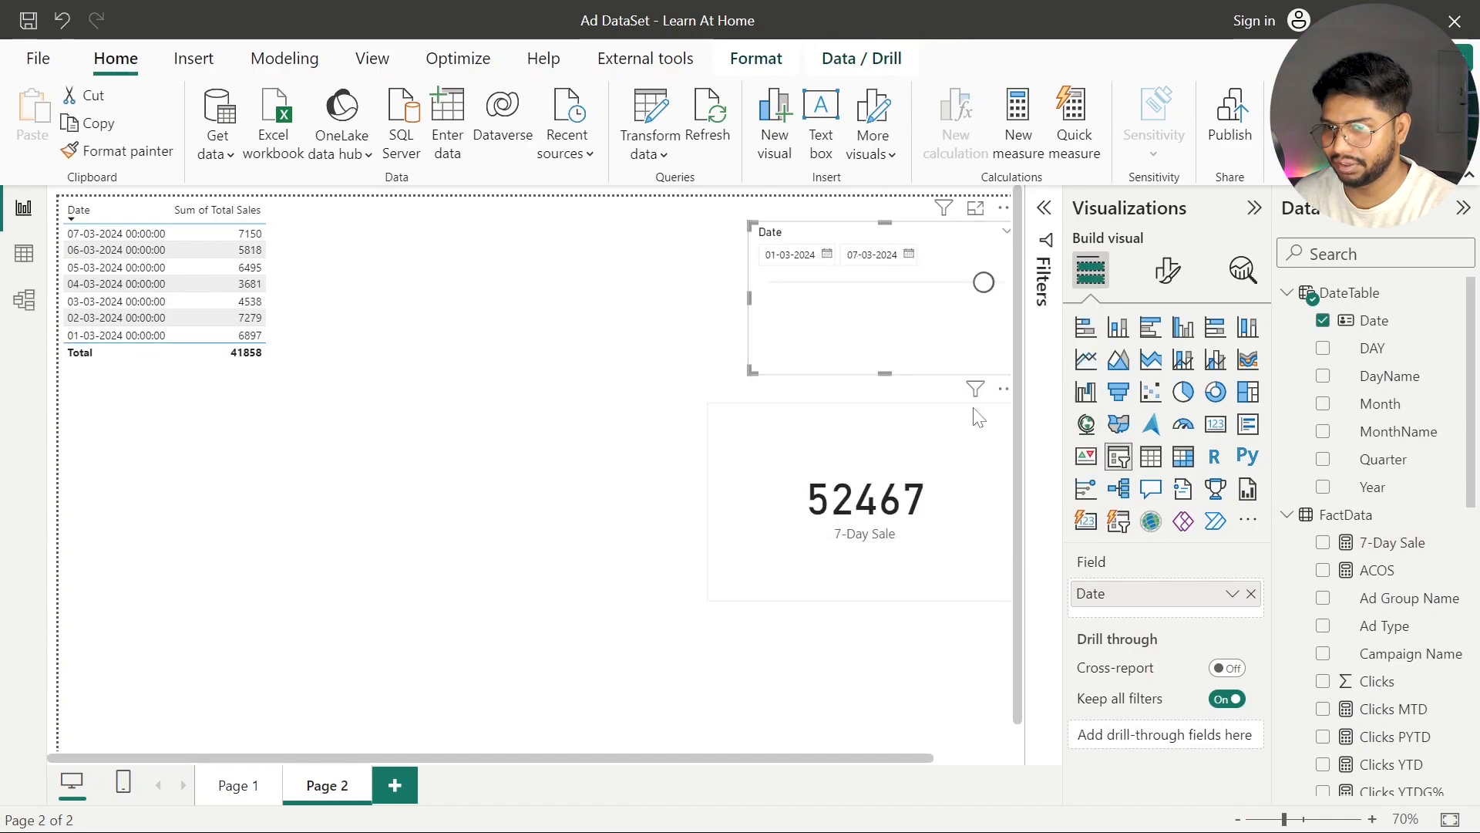
{"action": "left_click", "coordinate": [622, 359]}
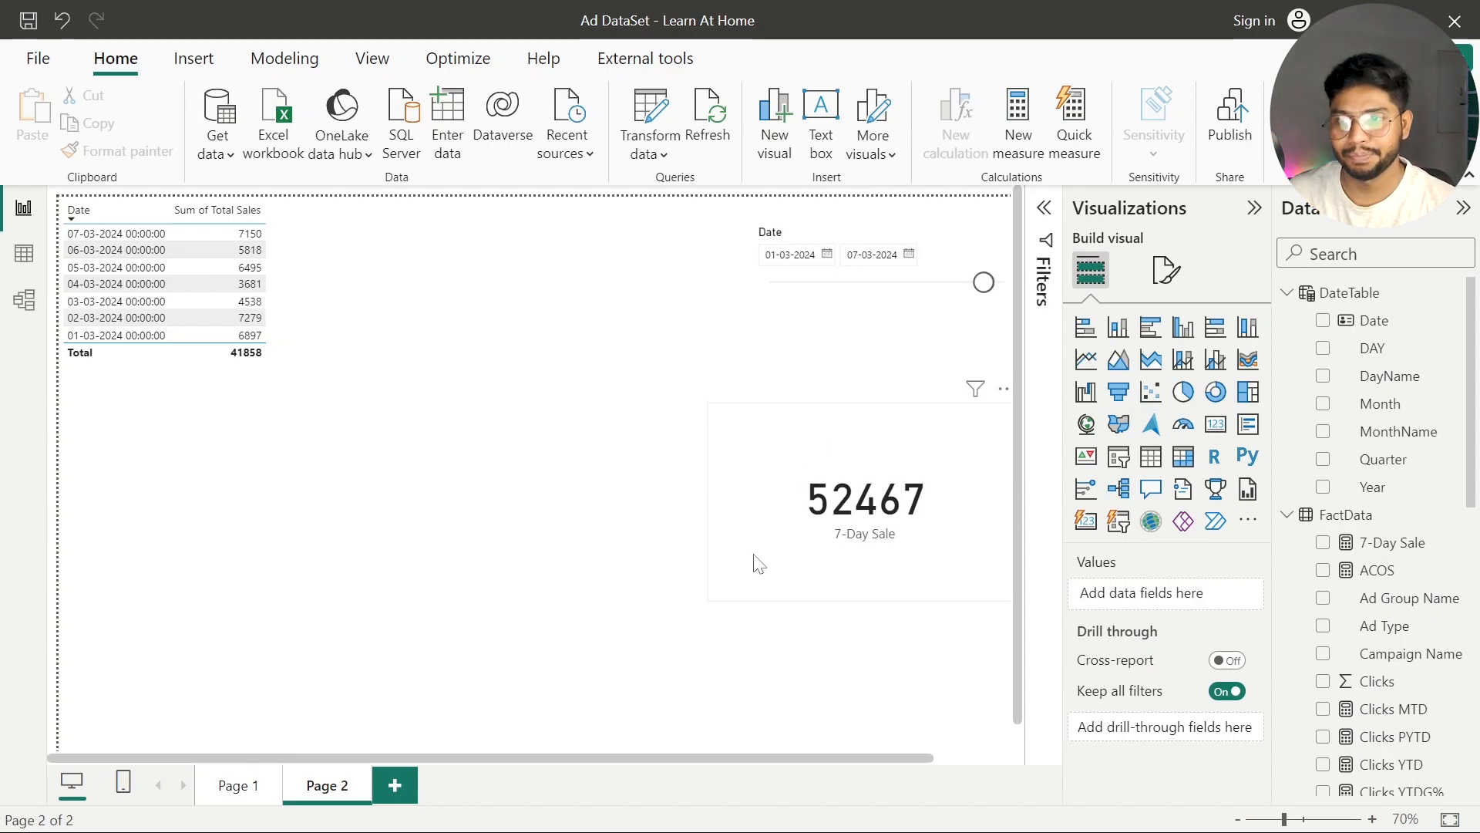
Move the 7-Day Sale card clear of the canvas edge and set the Date slicer's interaction with it to None
{"action": "left_click_drag", "start_coordinate": [756, 562], "coordinate": [704, 573]}
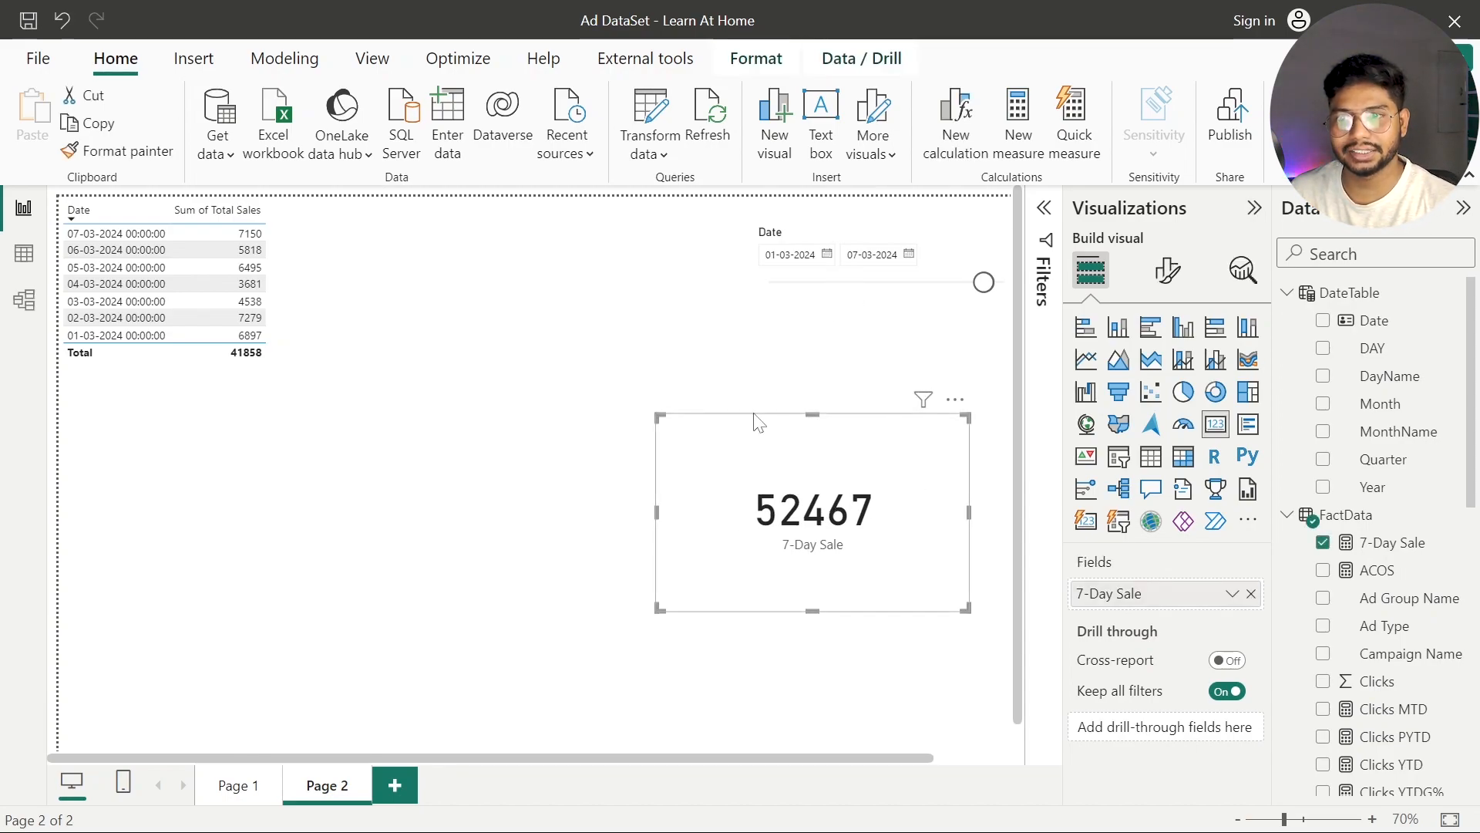
{"action": "left_click", "coordinate": [840, 337]}
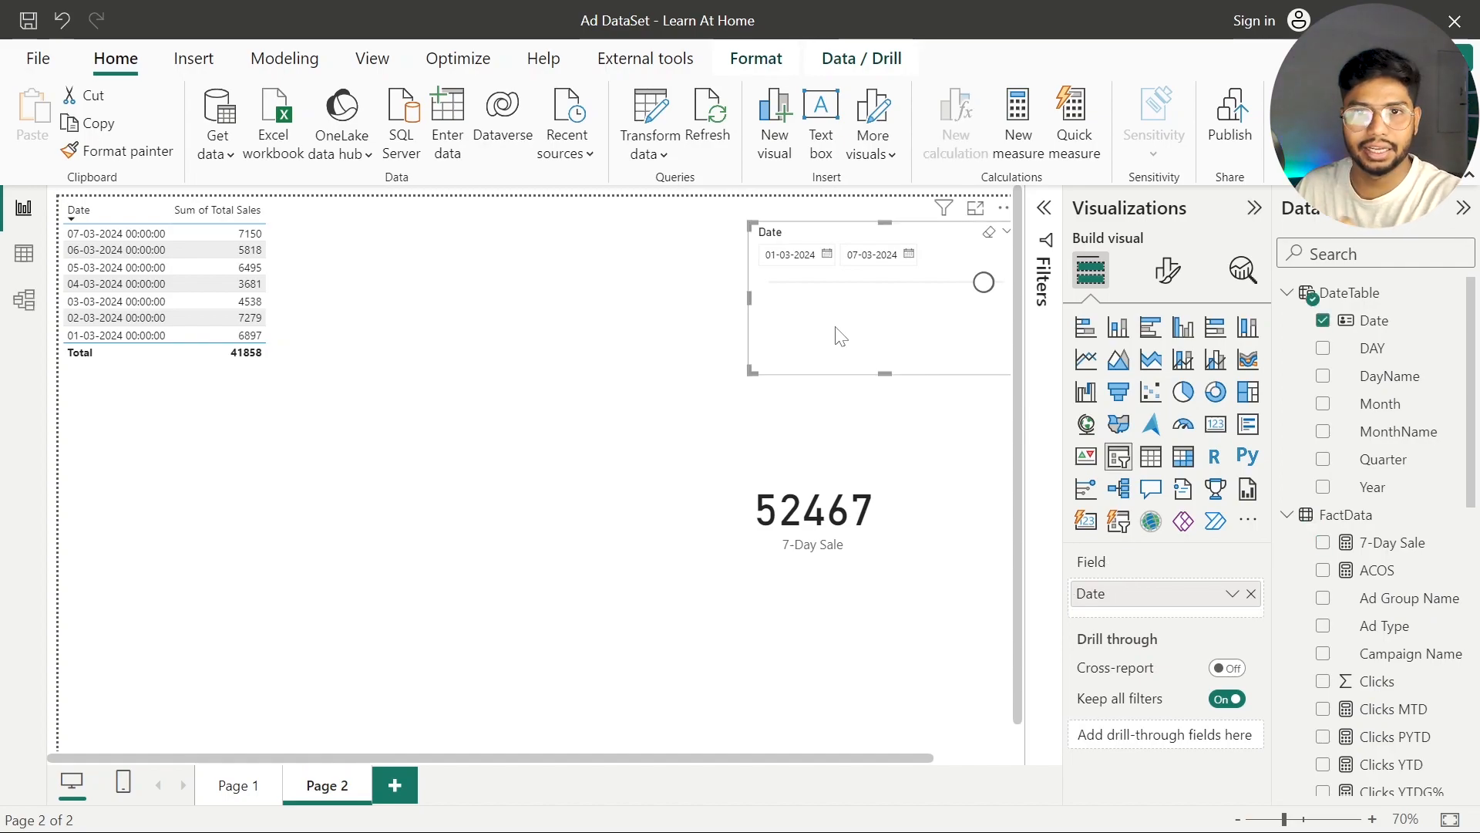
{"action": "left_click", "coordinate": [783, 59]}
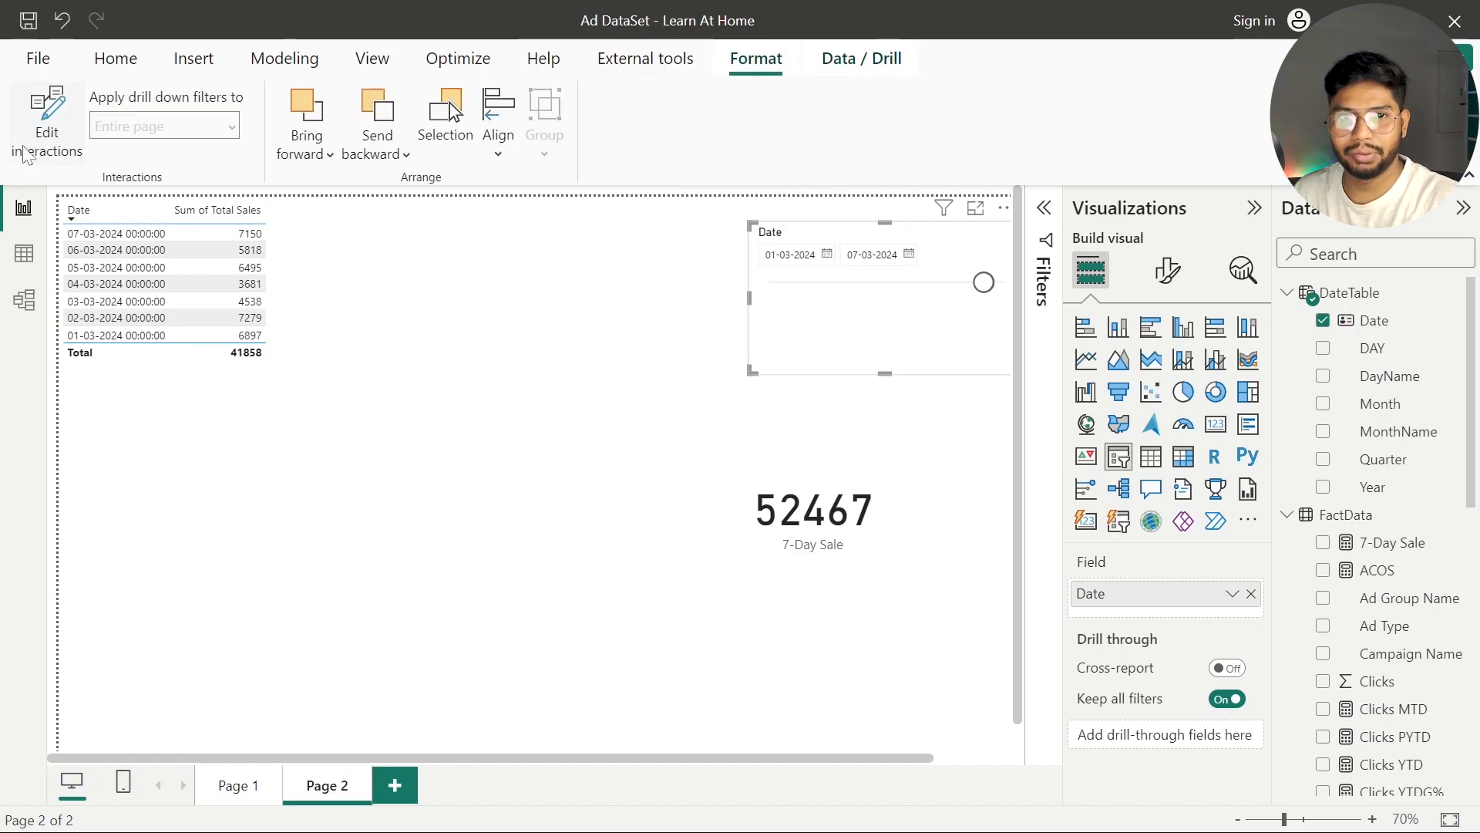
{"action": "left_click", "coordinate": [44, 108]}
{"action": "left_click", "coordinate": [946, 400]}
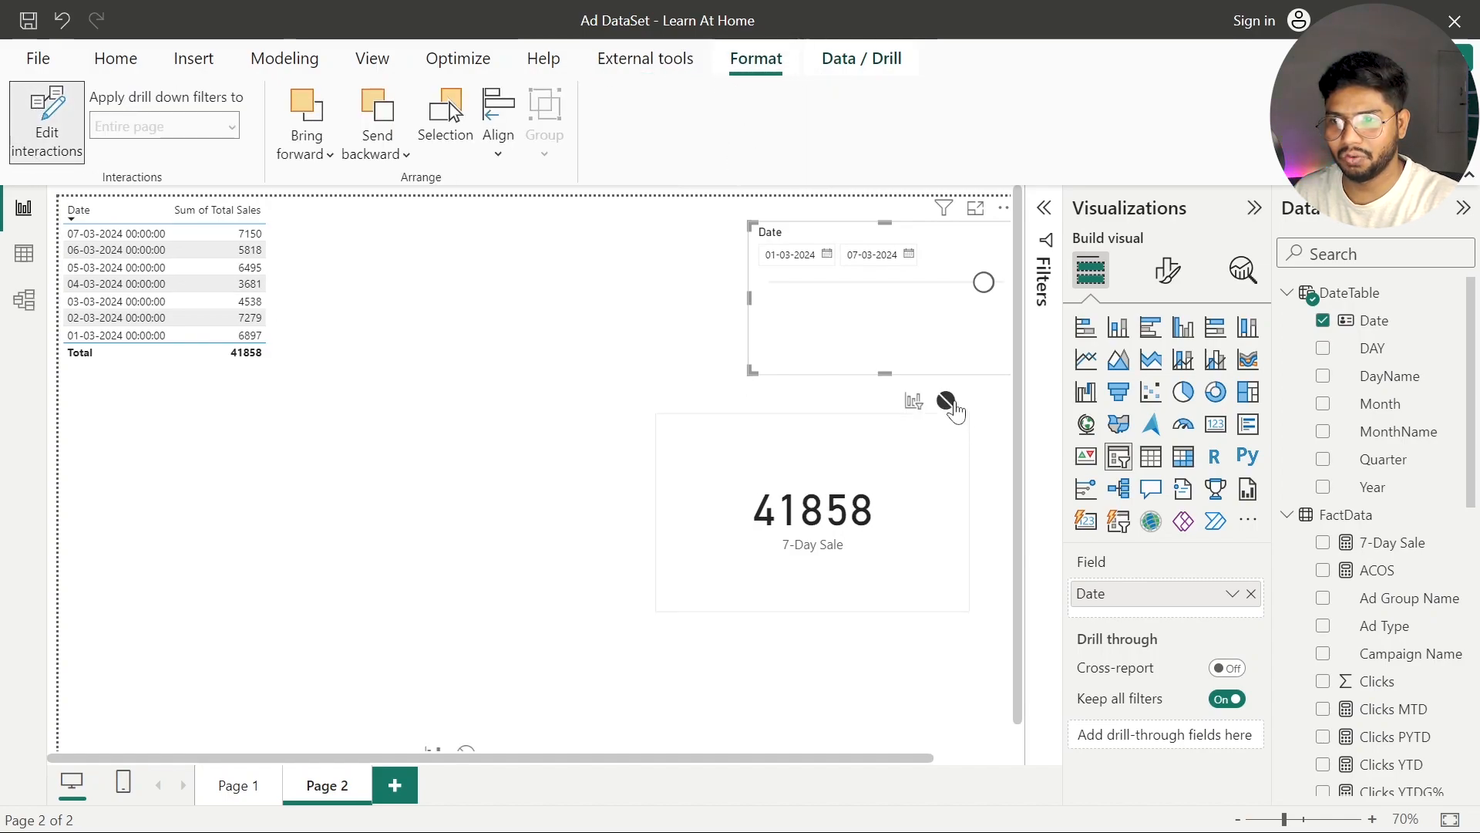
{"action": "left_click", "coordinate": [629, 362]}
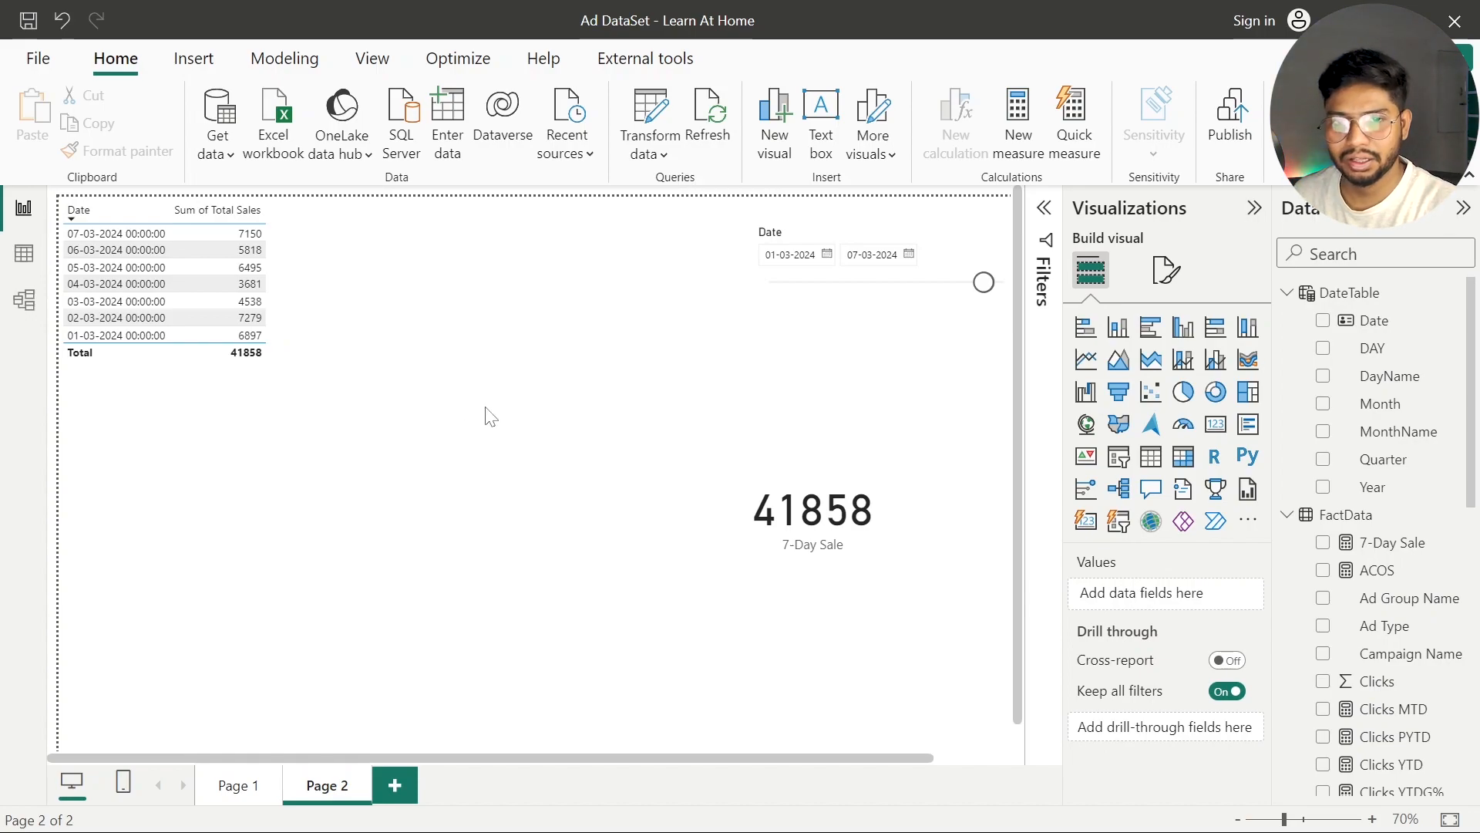
{"action": "left_click", "coordinate": [423, 429]}
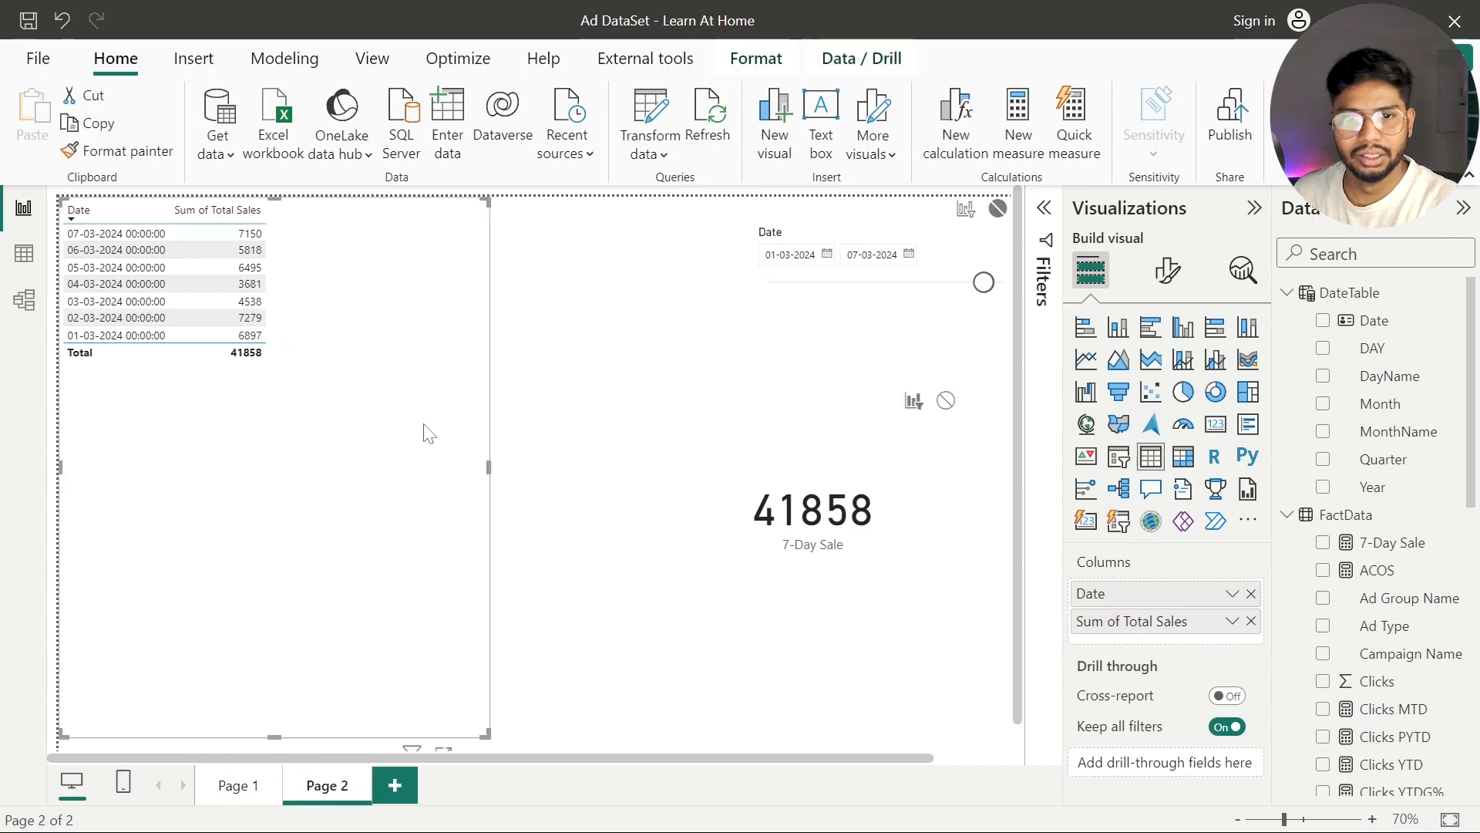
{"action": "left_click", "coordinate": [556, 379]}
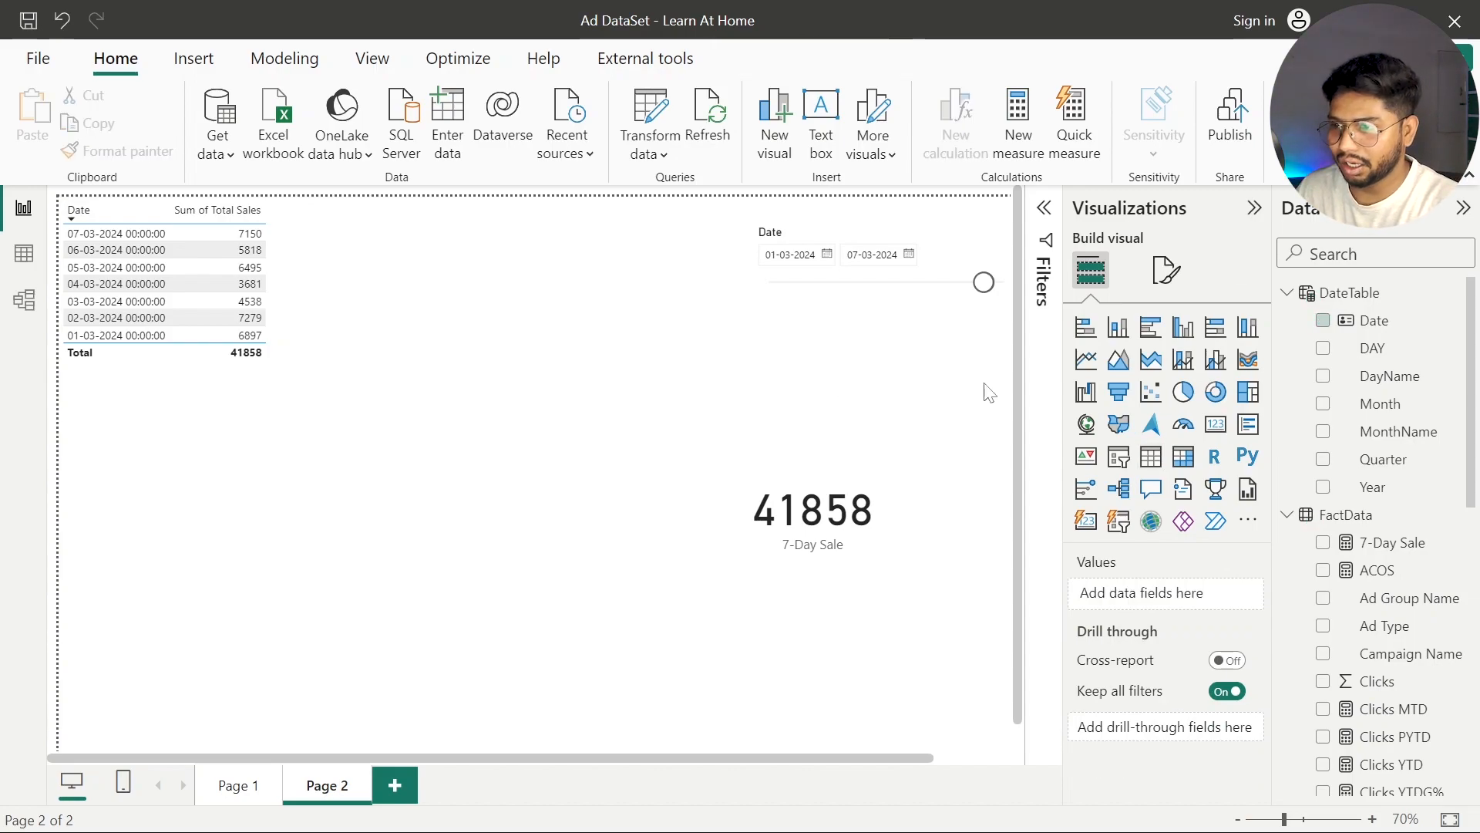
Rename the 7-Day Sale measure to 7-Day Sale (P), copy its whole formula and commit the change
{"action": "left_click", "coordinate": [1357, 542]}
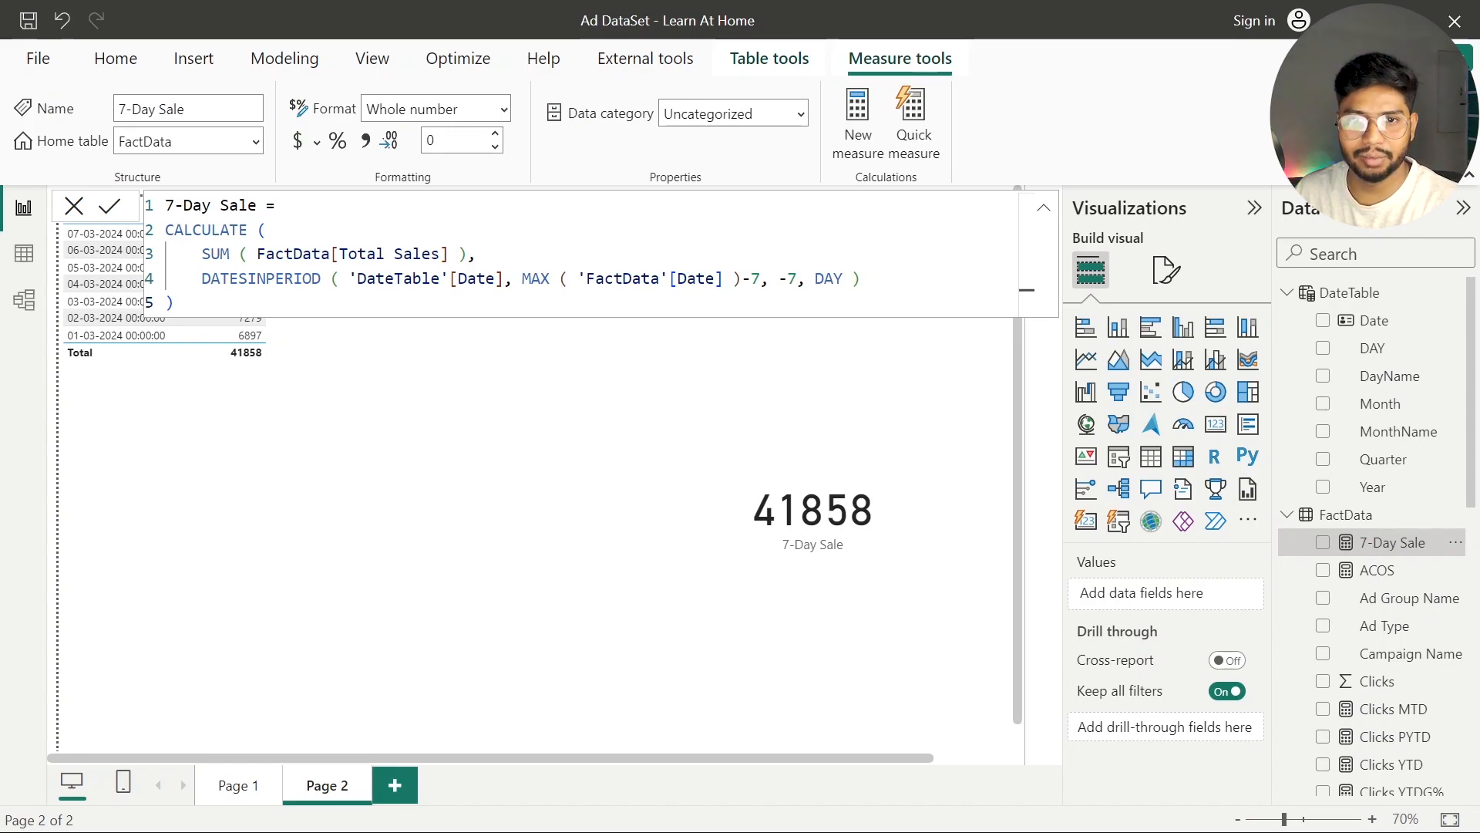
{"action": "left_click", "coordinate": [257, 205]}
{"action": "type", "text": "(P)"}
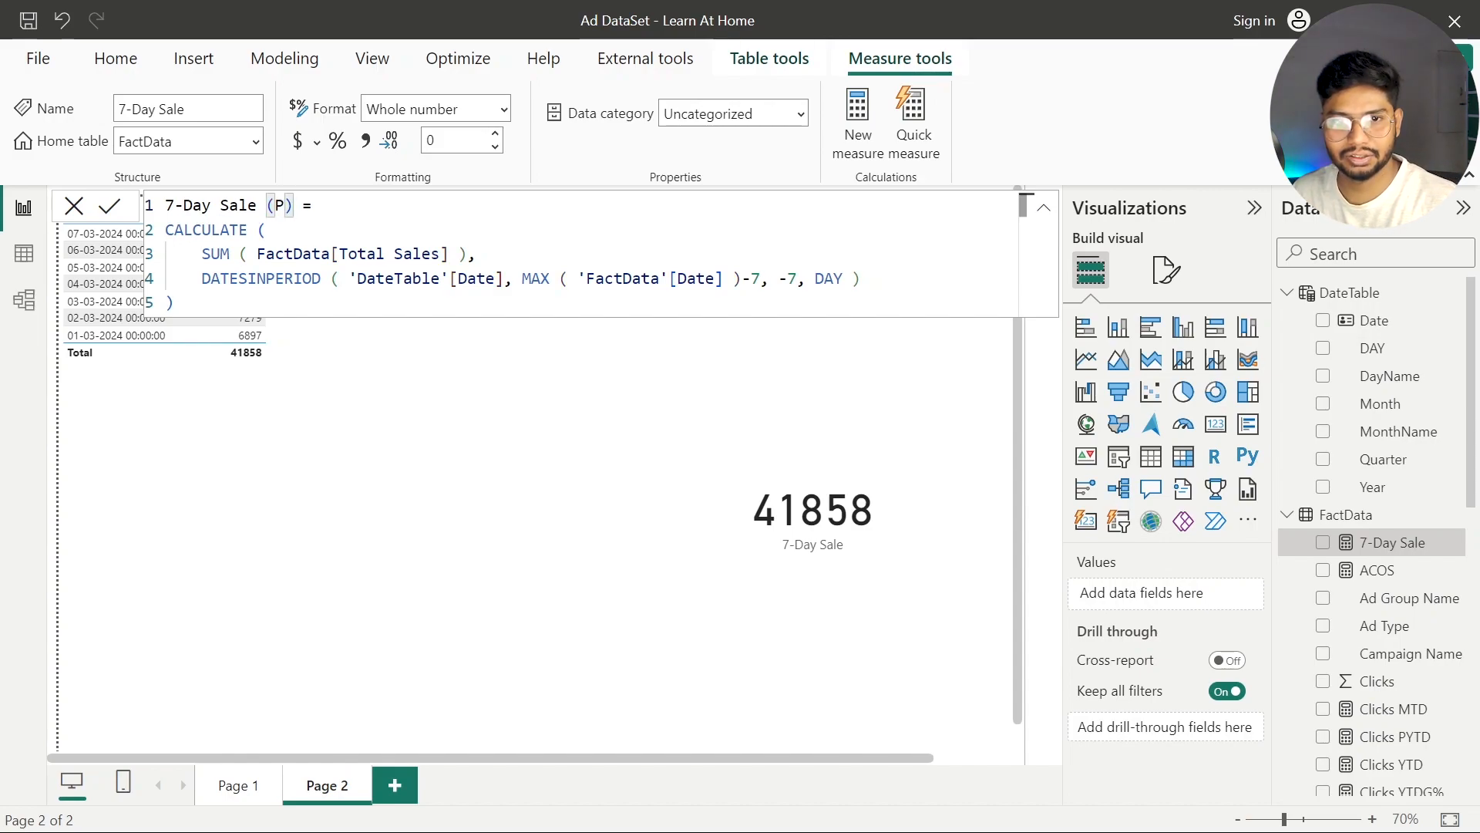
{"action": "key", "text": "ctrl+a"}
{"action": "key", "text": "ctrl+c"}
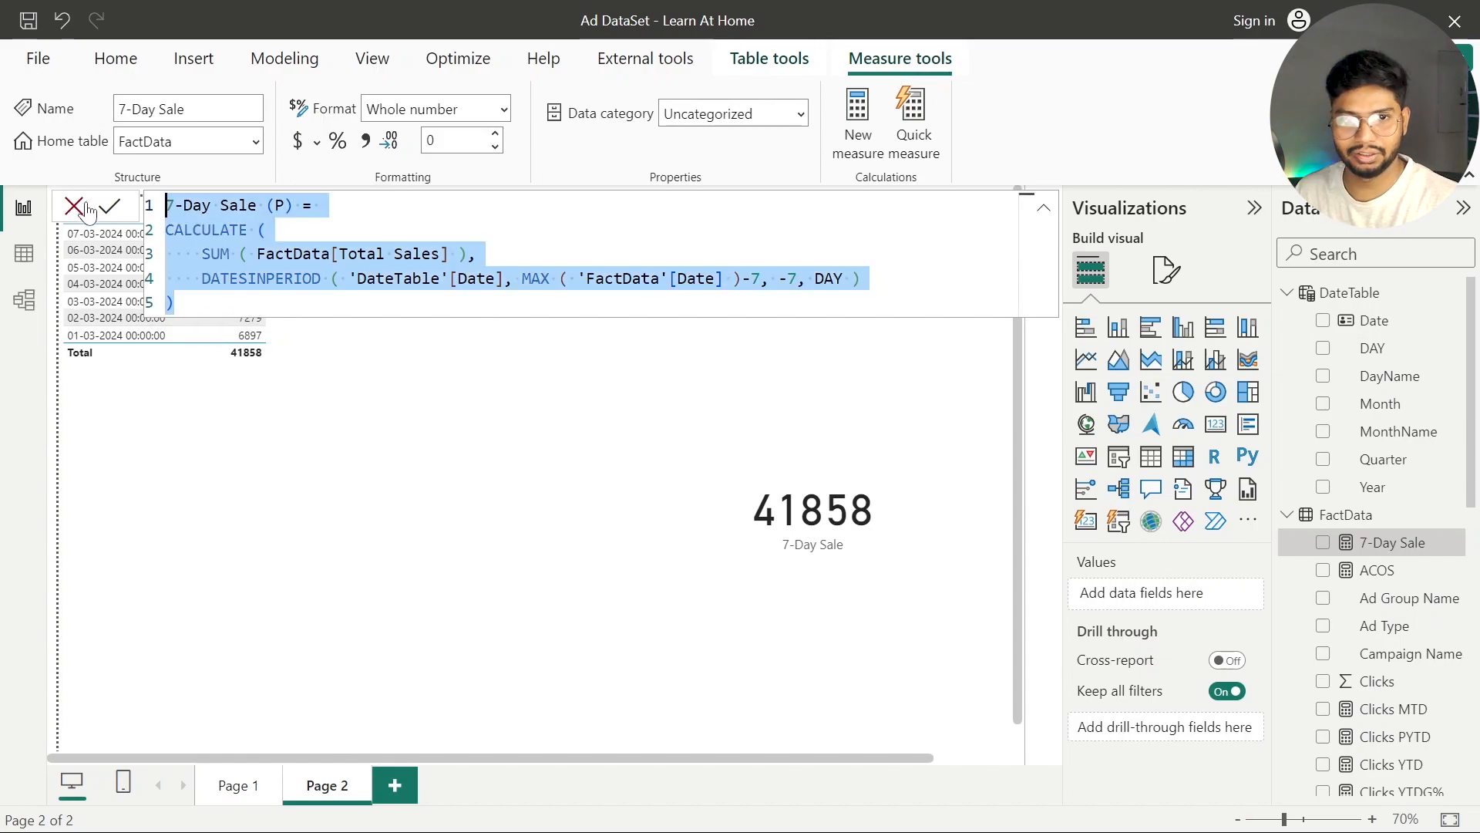
{"action": "left_click", "coordinate": [109, 205]}
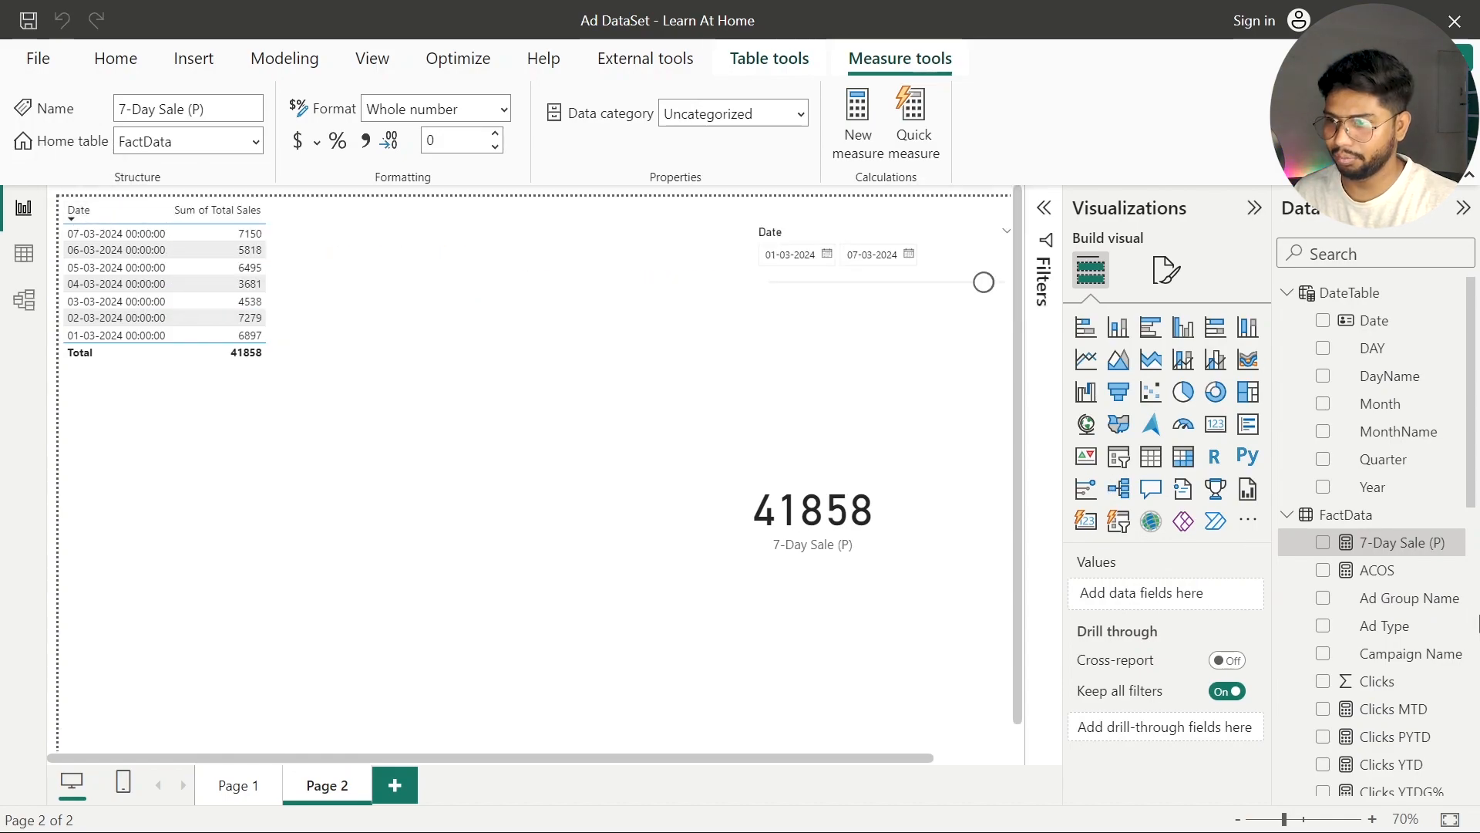
Create a measure 7-Day Sale (C) from the copied formula, using MAX('FactData'[Date]) without the -7 offset as the start date
{"action": "right_click", "coordinate": [1426, 545]}
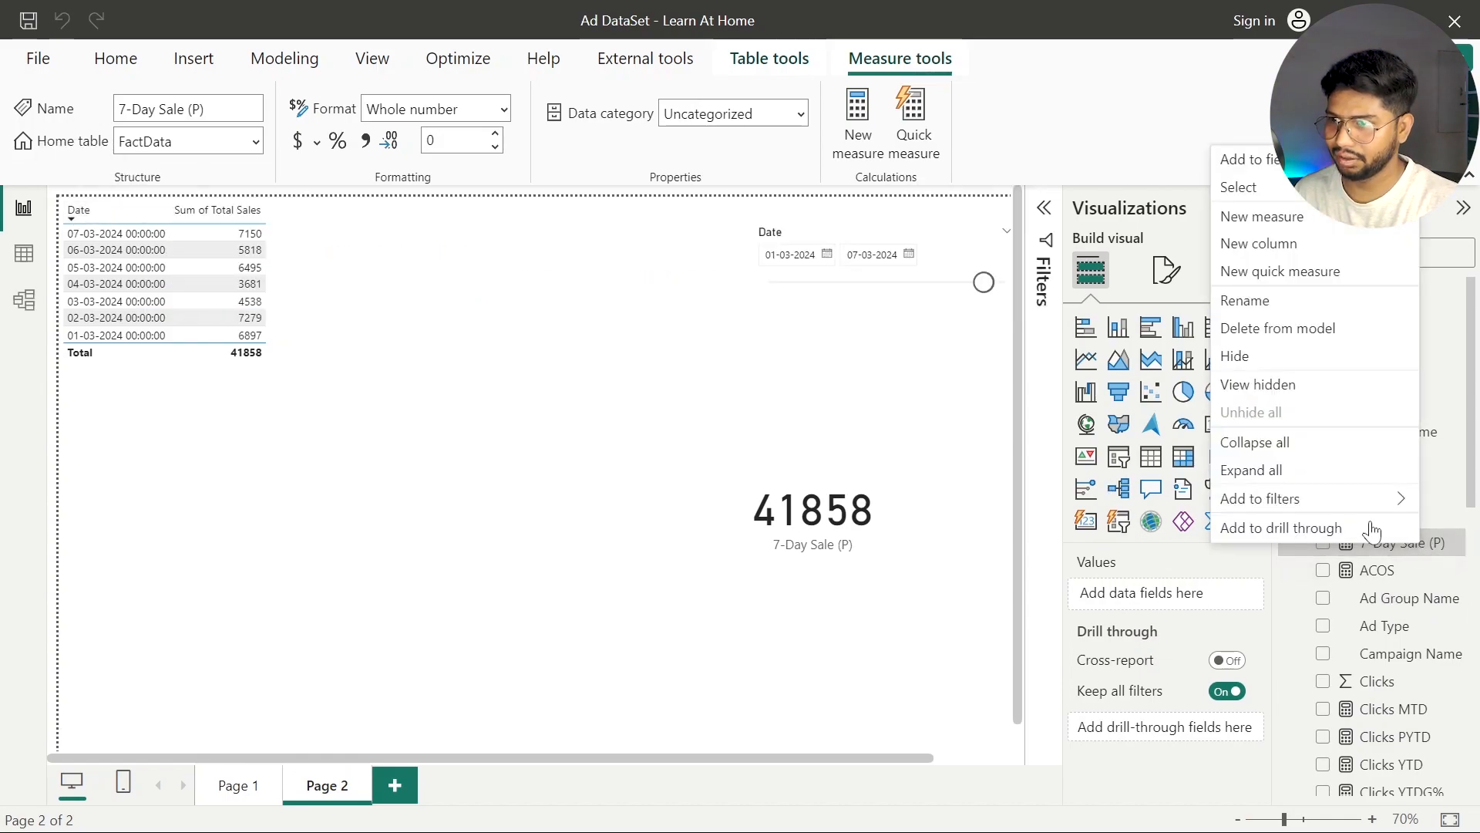
{"action": "left_click", "coordinate": [1262, 216]}
{"action": "key", "text": "ctrl+v"}
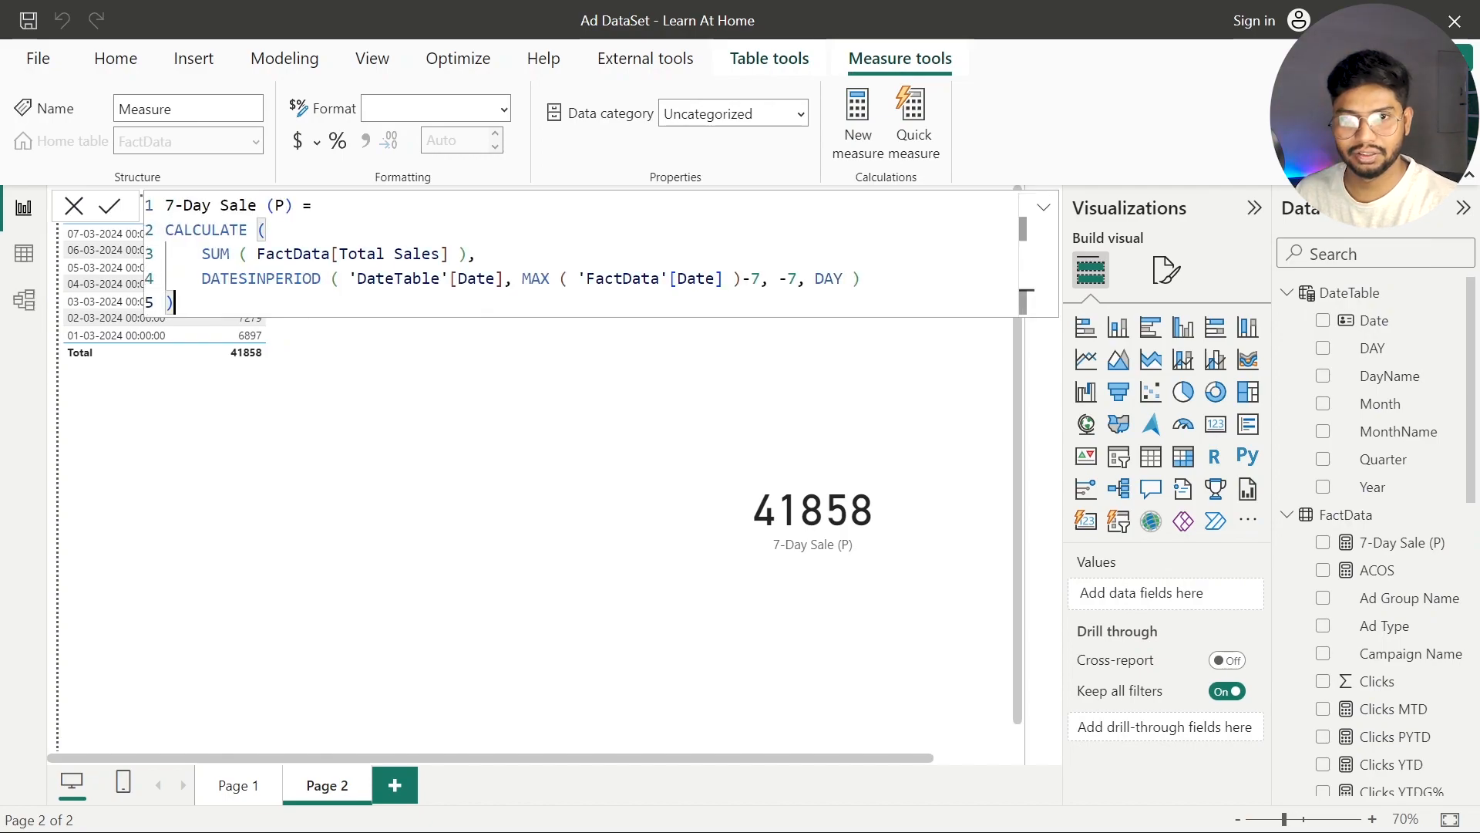
{"action": "type", "text": "C"}
{"action": "left_click", "coordinate": [773, 278]}
{"action": "key", "text": "BackSpace"}
{"action": "key", "text": "BackSpace"}
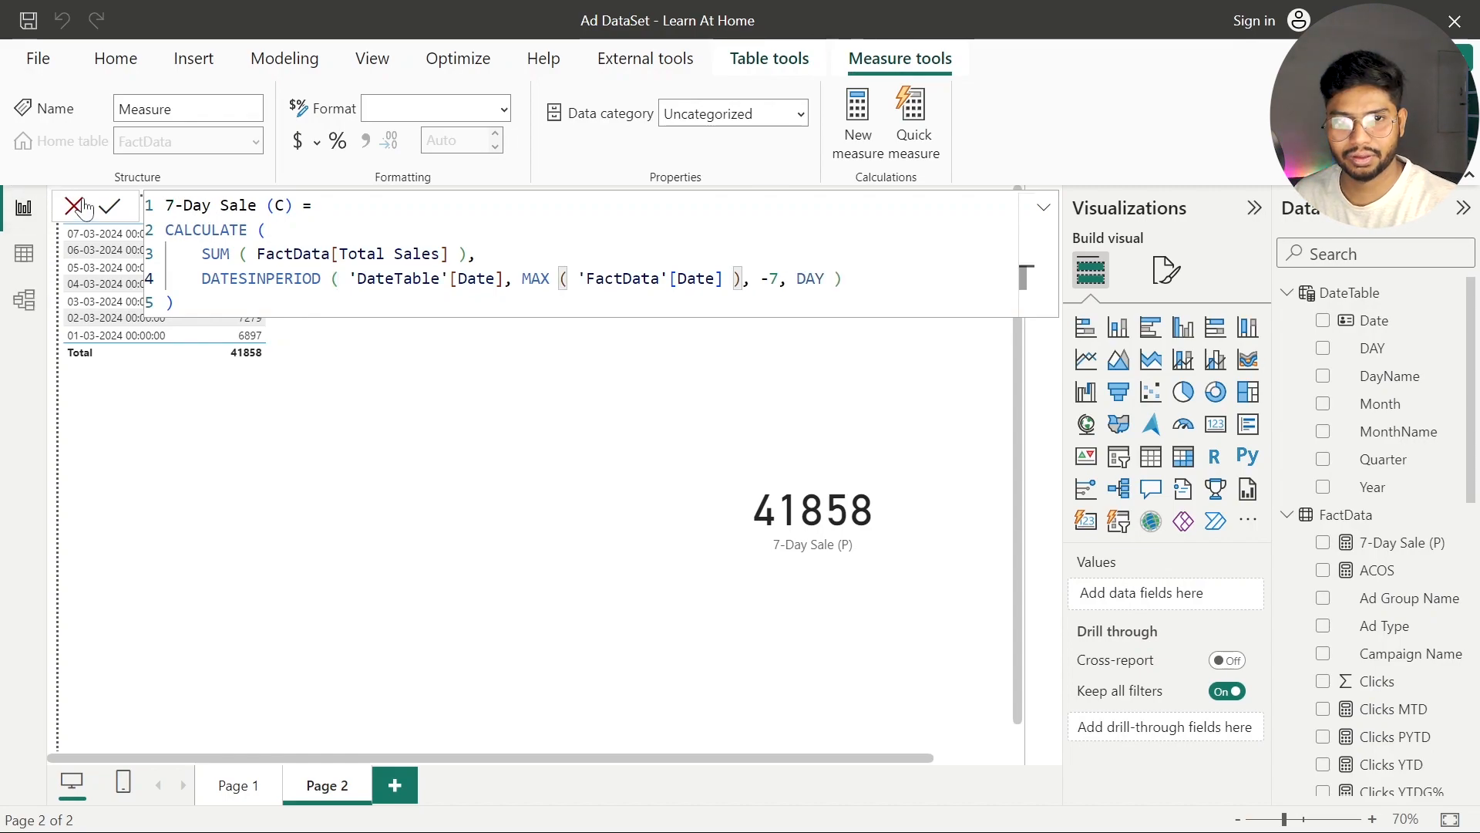
{"action": "left_click", "coordinate": [109, 208]}
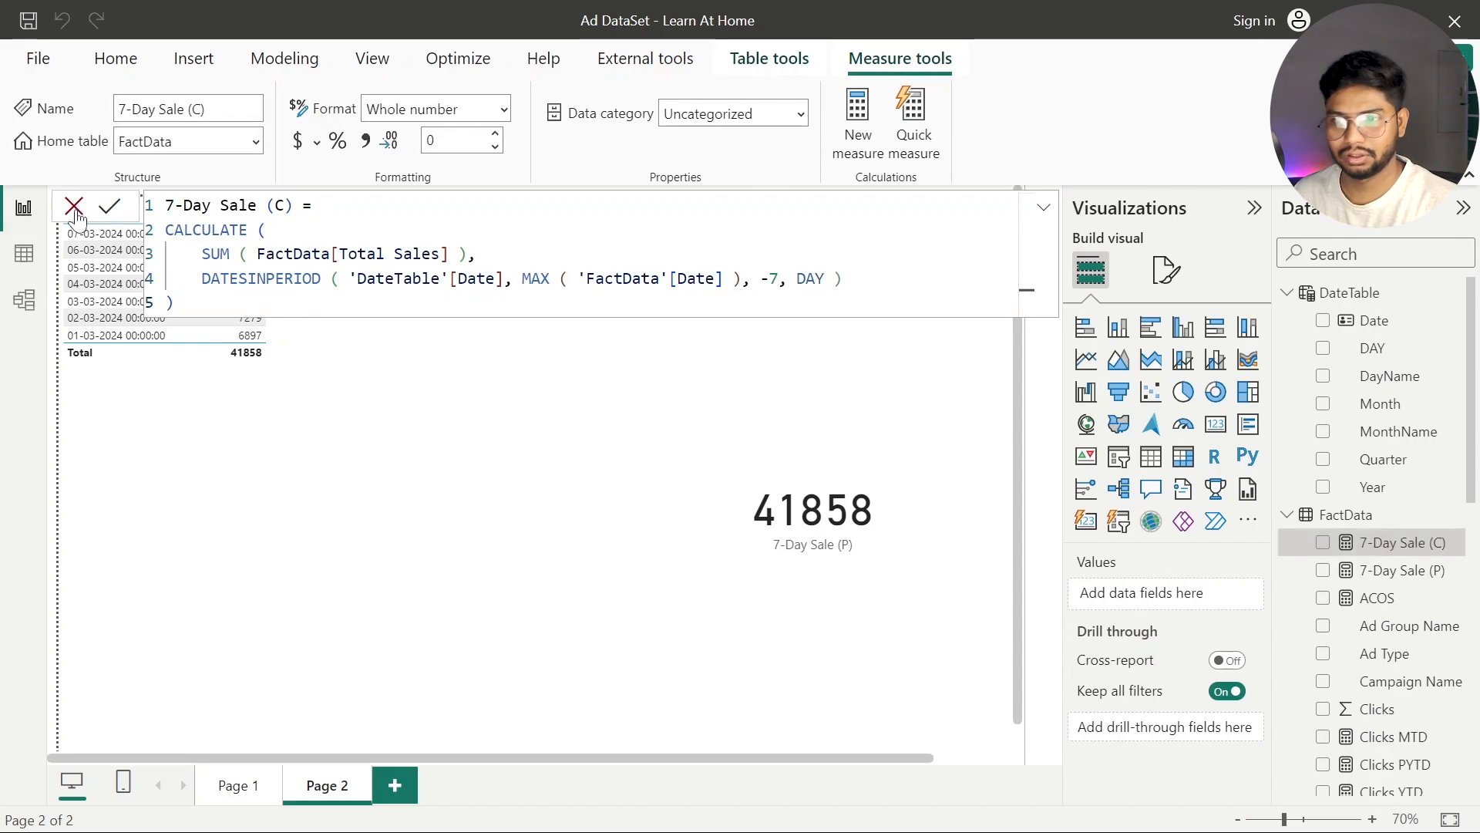
{"action": "left_click", "coordinate": [74, 208]}
Move the 7-Day Sale (P) card up and add a card showing 7-Day Sale (C) below it
{"action": "left_click", "coordinate": [680, 664]}
{"action": "left_click_drag", "start_coordinate": [906, 555], "coordinate": [916, 510]}
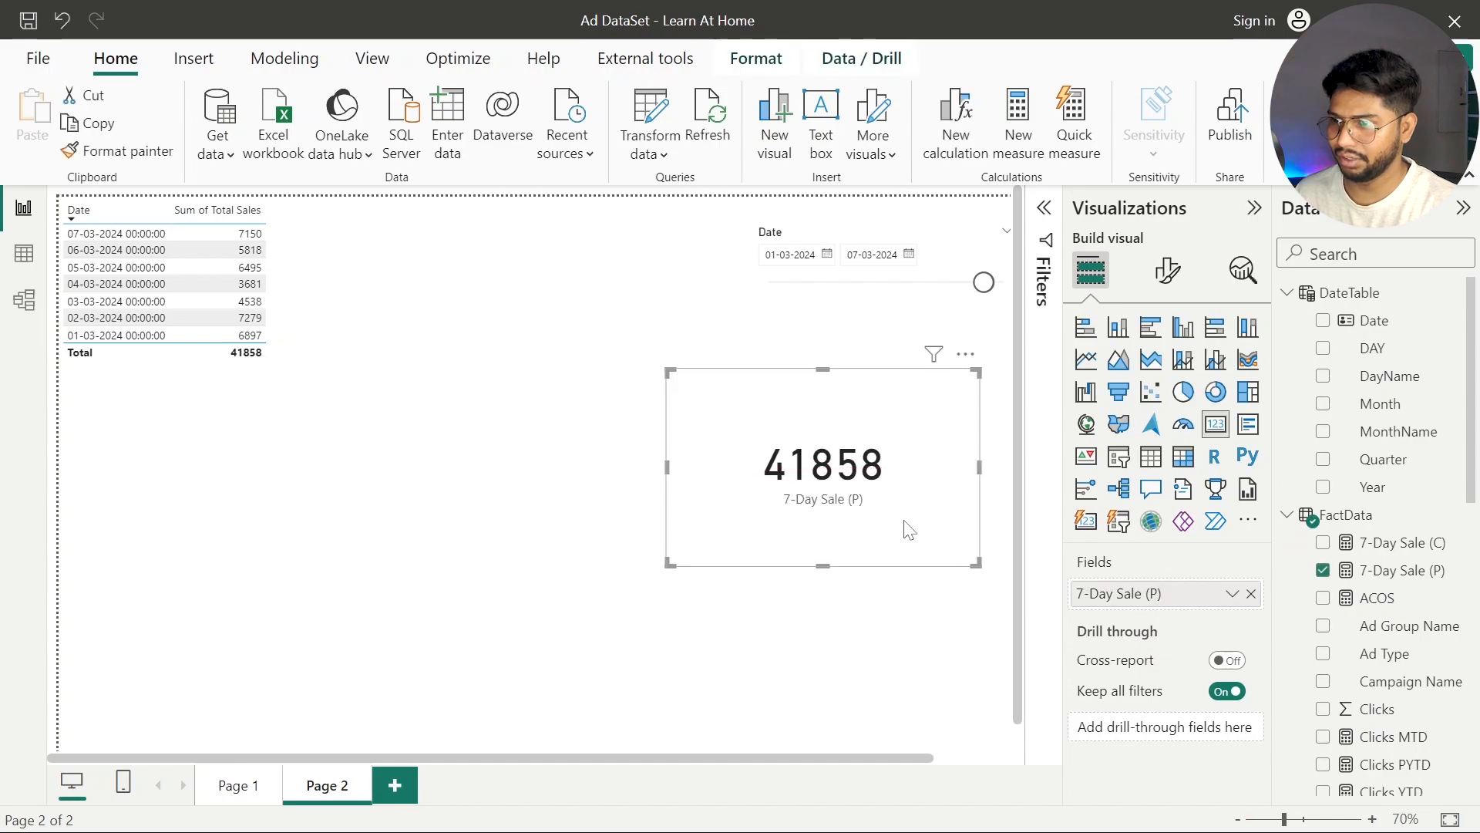
{"action": "left_click_drag", "start_coordinate": [1399, 550], "coordinate": [929, 691]}
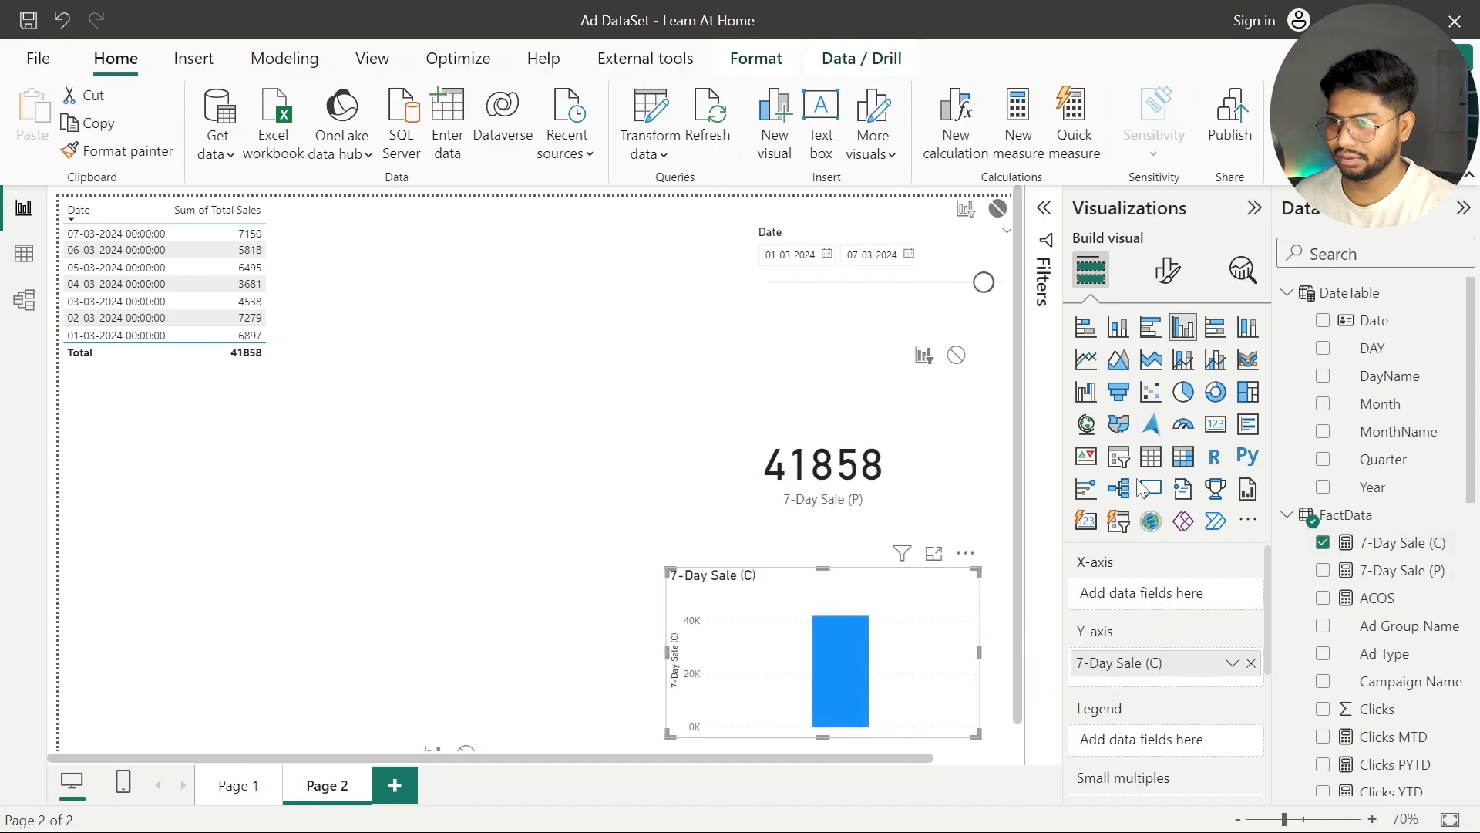
{"action": "left_click", "coordinate": [1215, 424]}
Copy the 7-Day Sale (P) card's formatting onto the 7-Day Sale (C) card with Format painter
{"action": "left_click", "coordinate": [931, 513]}
{"action": "left_click", "coordinate": [124, 150]}
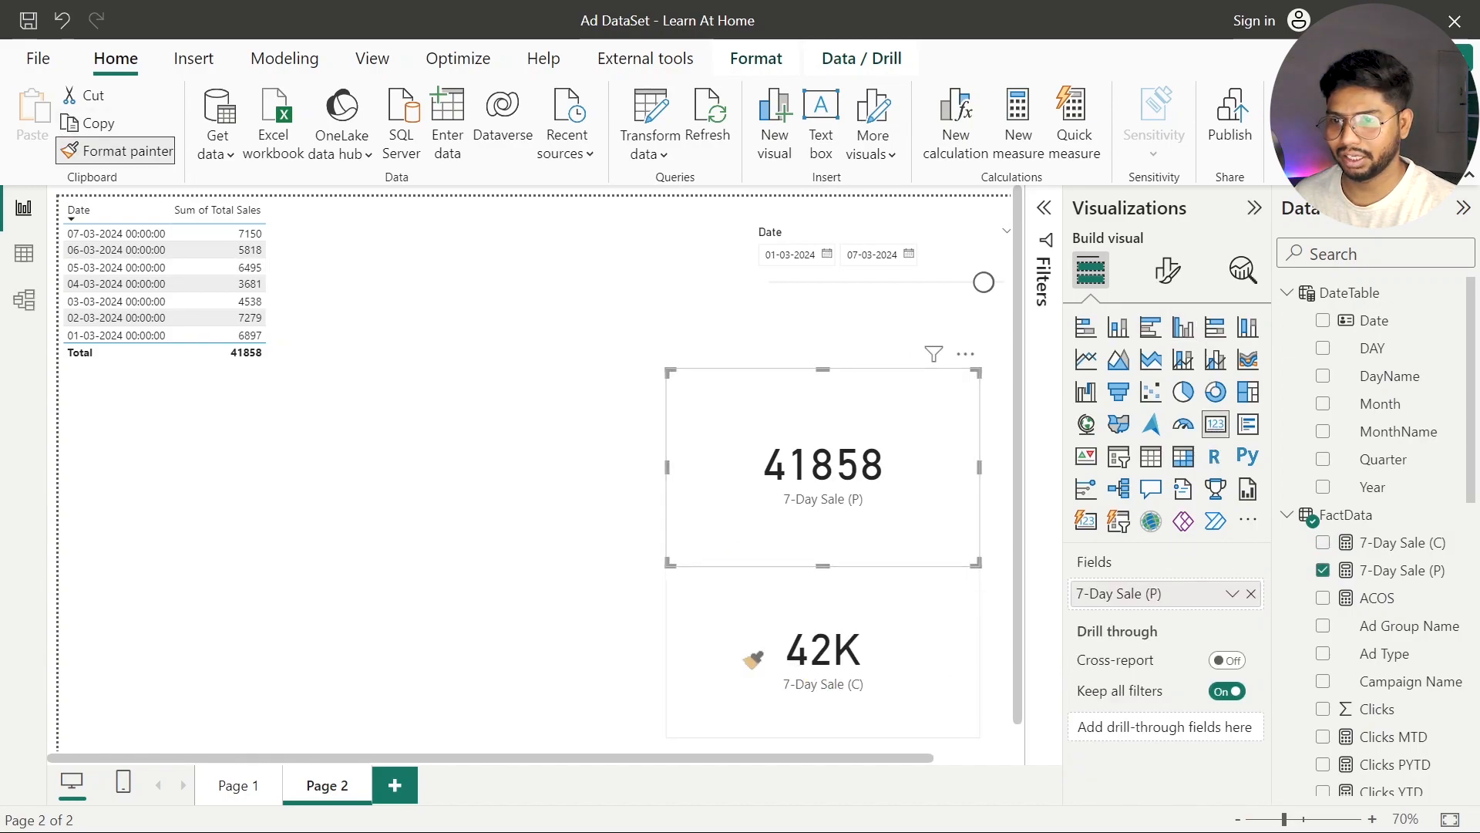
{"action": "left_click", "coordinate": [753, 656]}
Clear the Date slicer's selection and place the 7-Day Sale (P) card directly above the 7-Day Sale (C) card
{"action": "left_click_drag", "start_coordinate": [743, 555], "coordinate": [732, 482]}
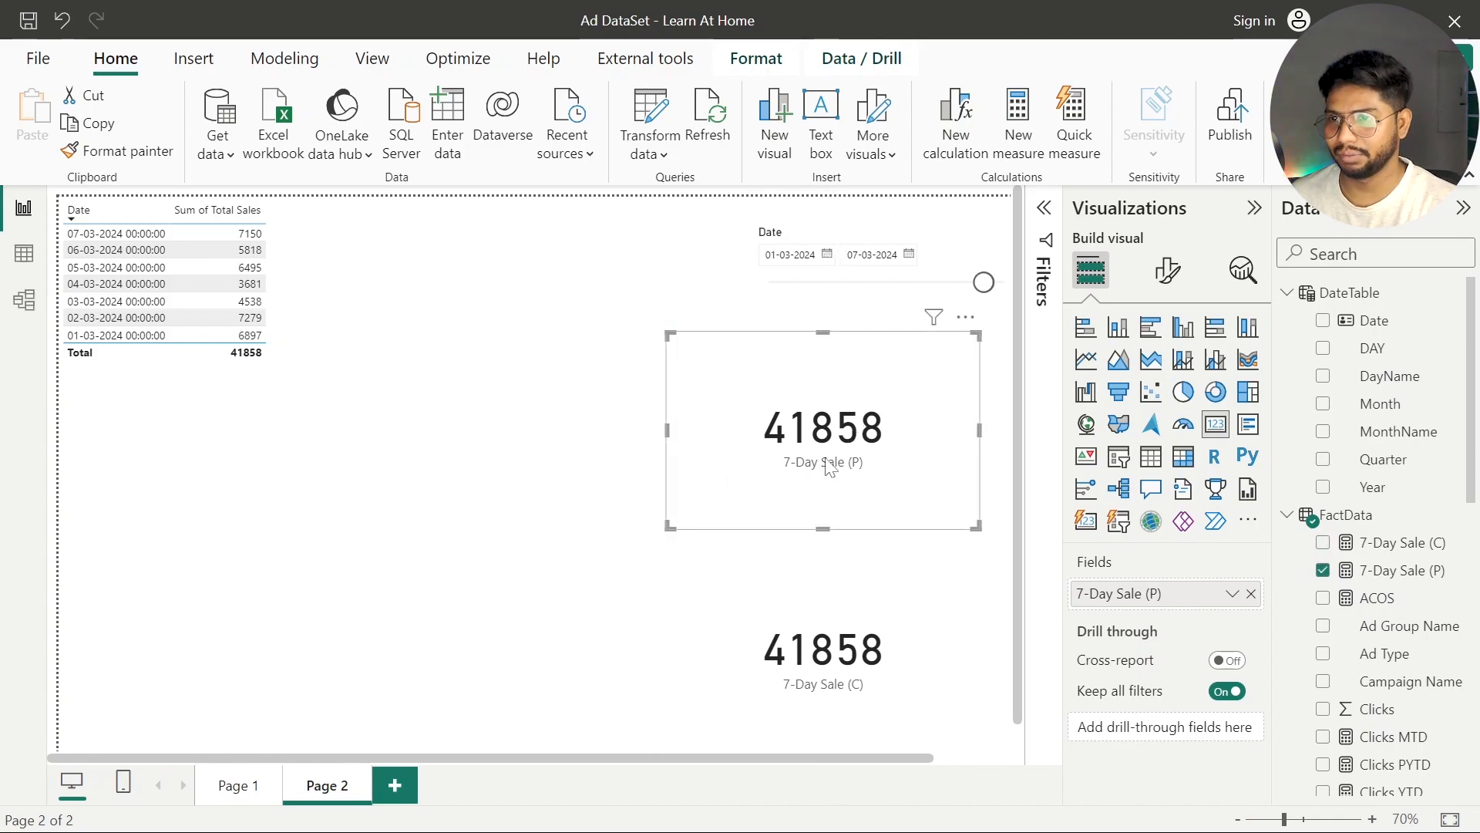
{"action": "left_click", "coordinate": [988, 239]}
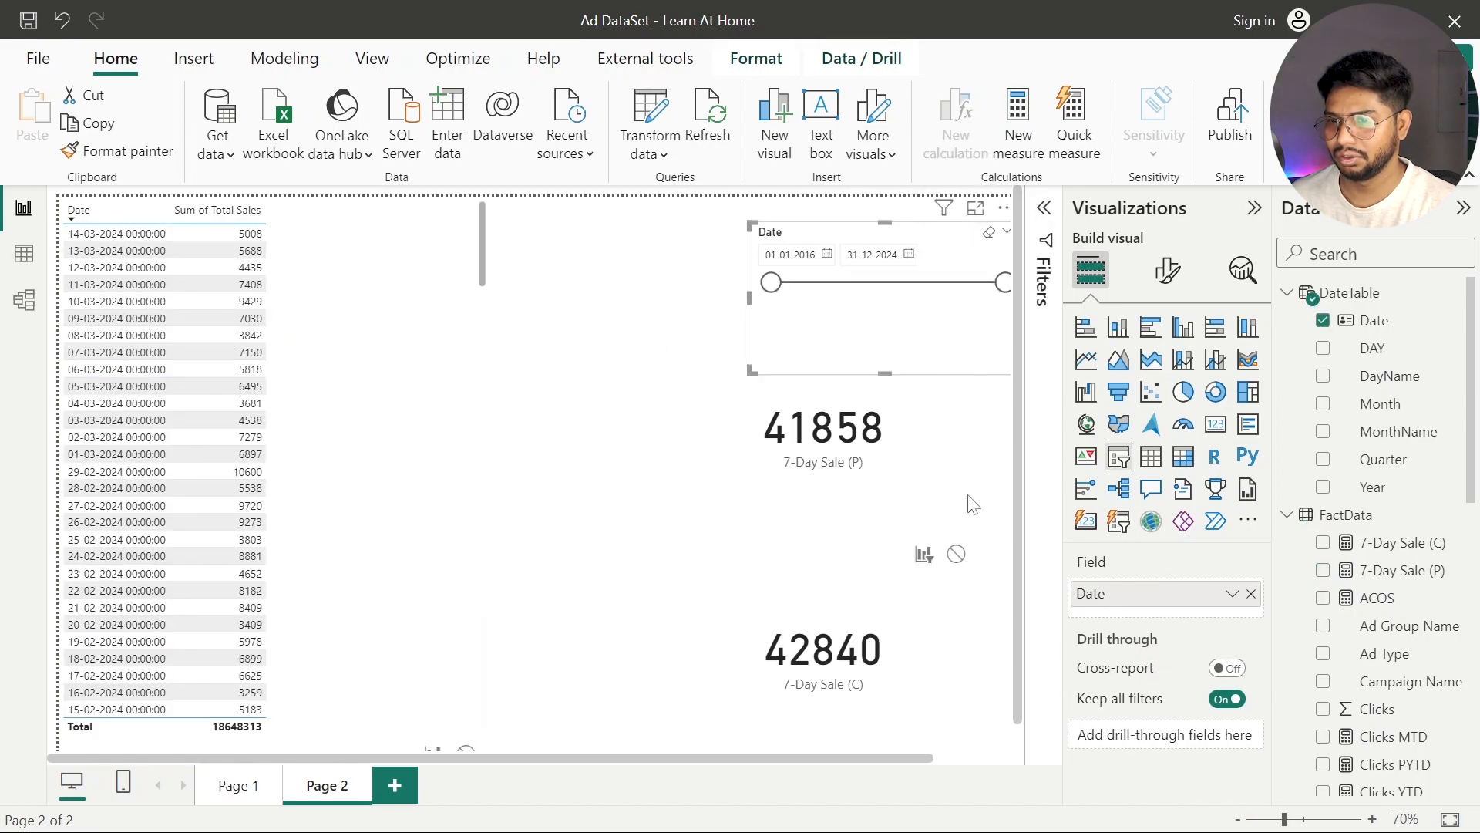
{"action": "left_click_drag", "start_coordinate": [740, 501], "coordinate": [740, 548]}
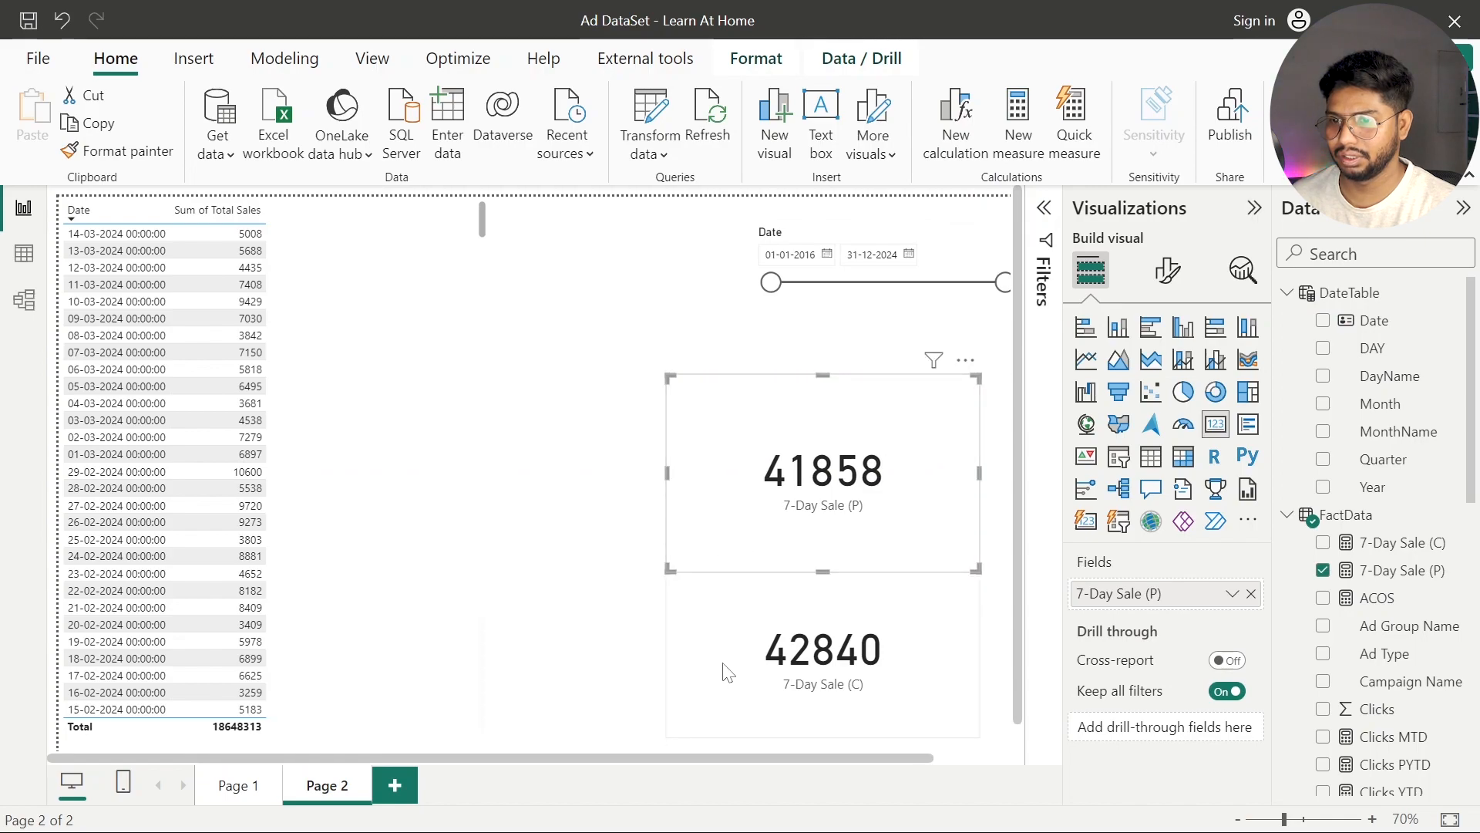
{"action": "left_click", "coordinate": [609, 407]}
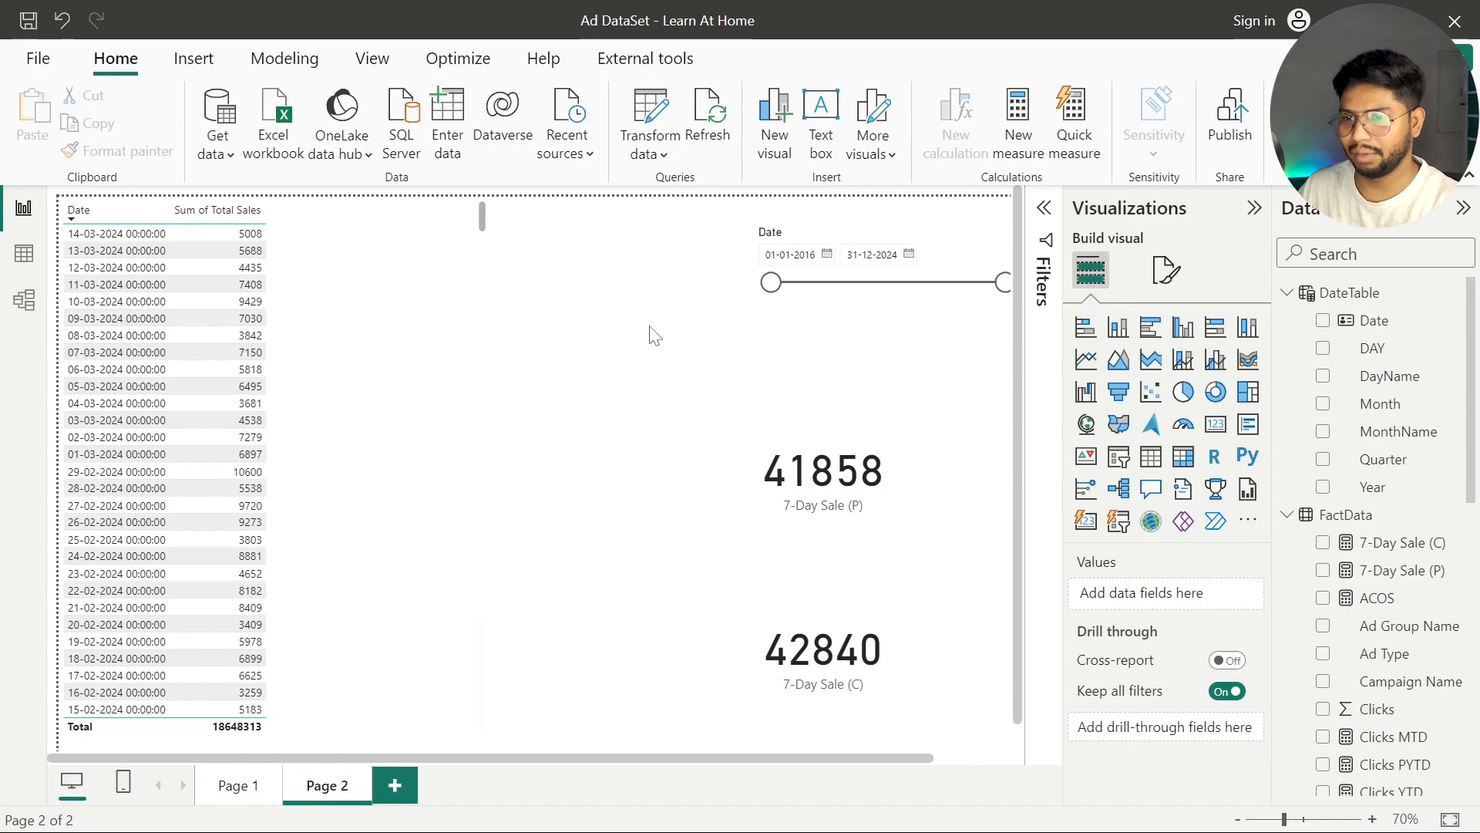
Start a new measure in FactData and name it 7-Day Growth
{"action": "right_click", "coordinate": [1390, 571]}
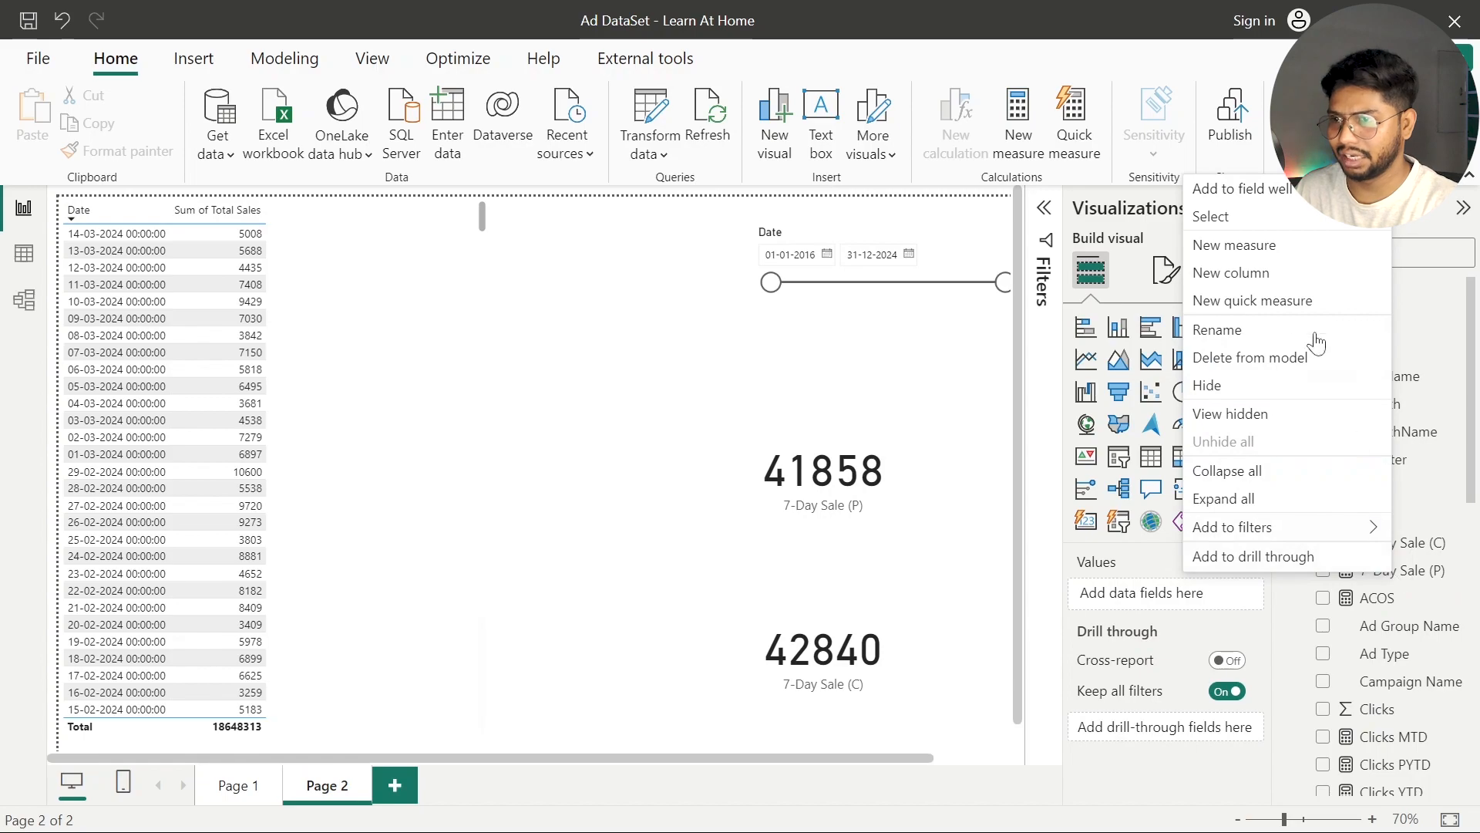
{"action": "left_click", "coordinate": [685, 474]}
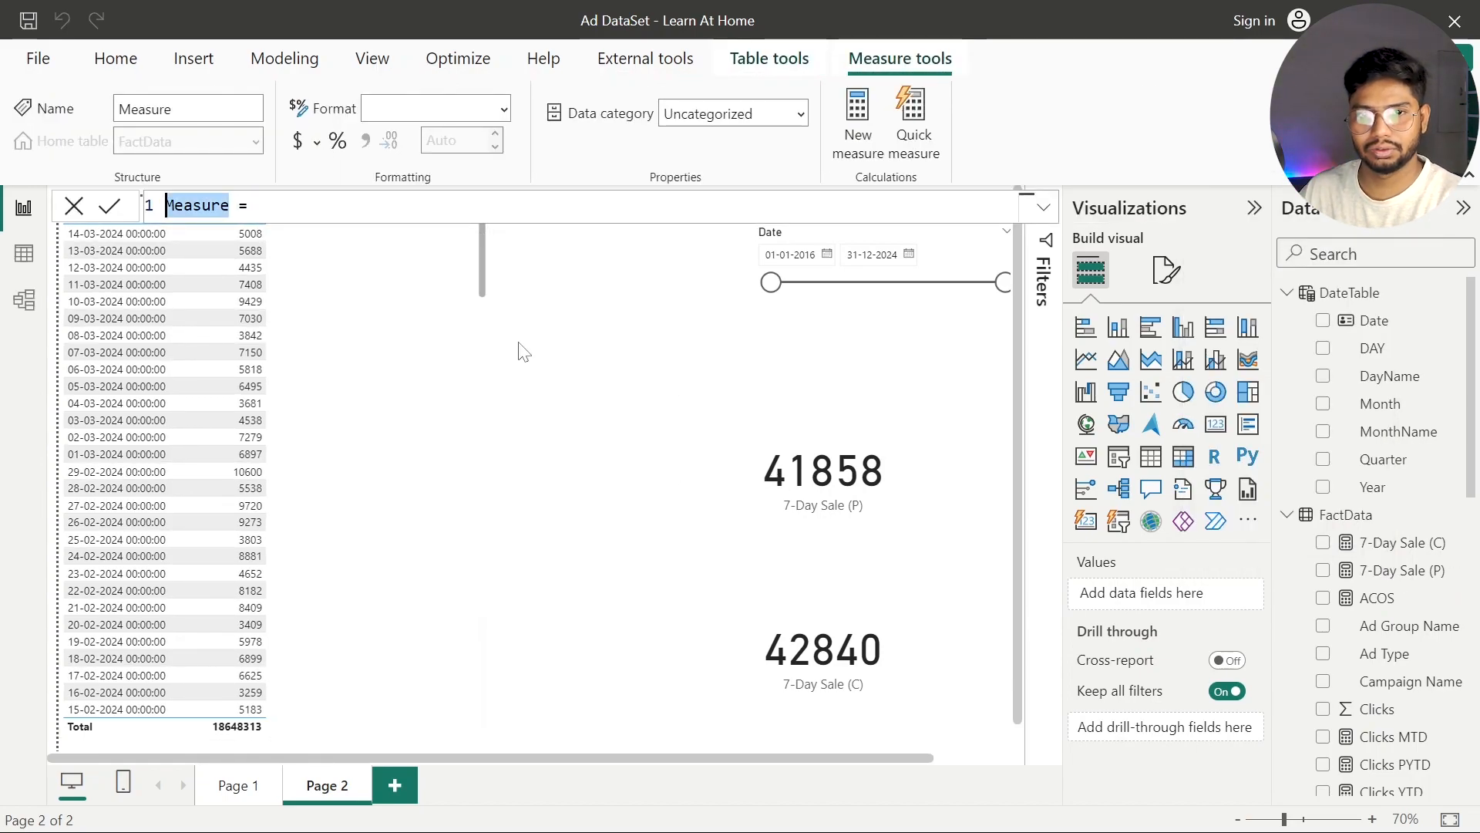
{"action": "type", "text": "7"}
{"action": "type", "text": "-Day"}
{"action": "type", "text": " Growth"}
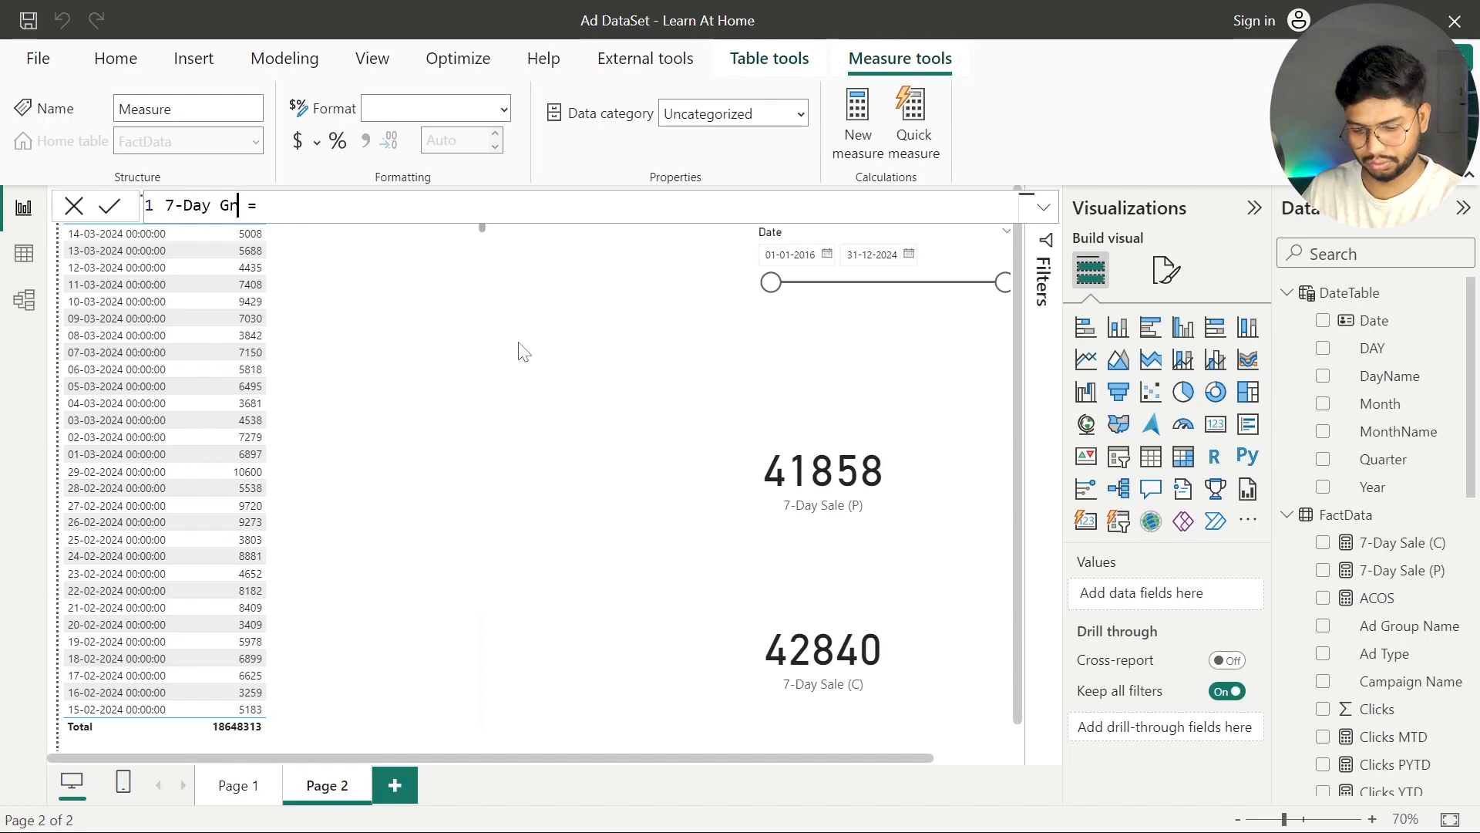
{"action": "key", "text": "End"}
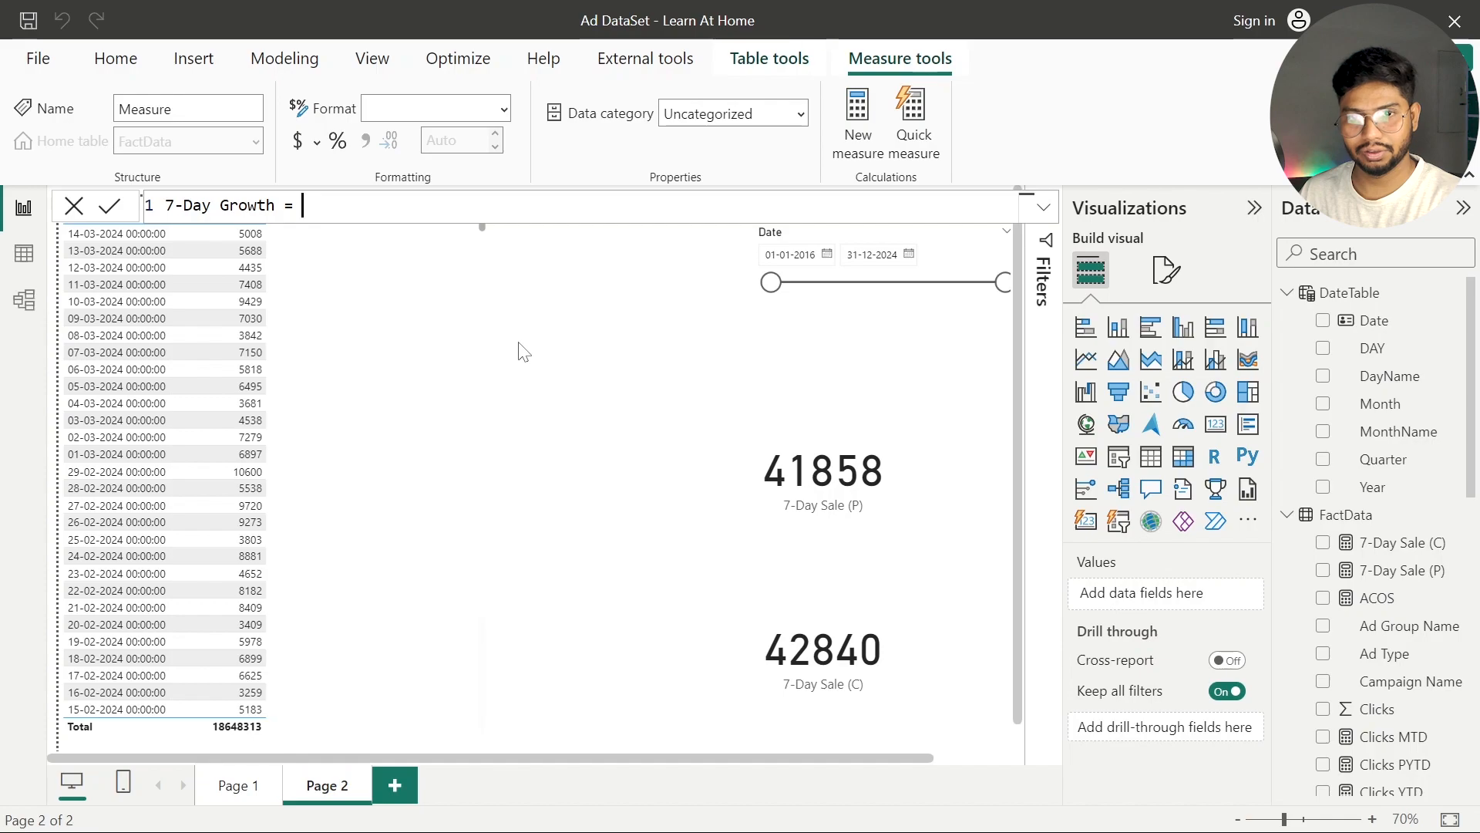
{"action": "type", "text": "DI"}
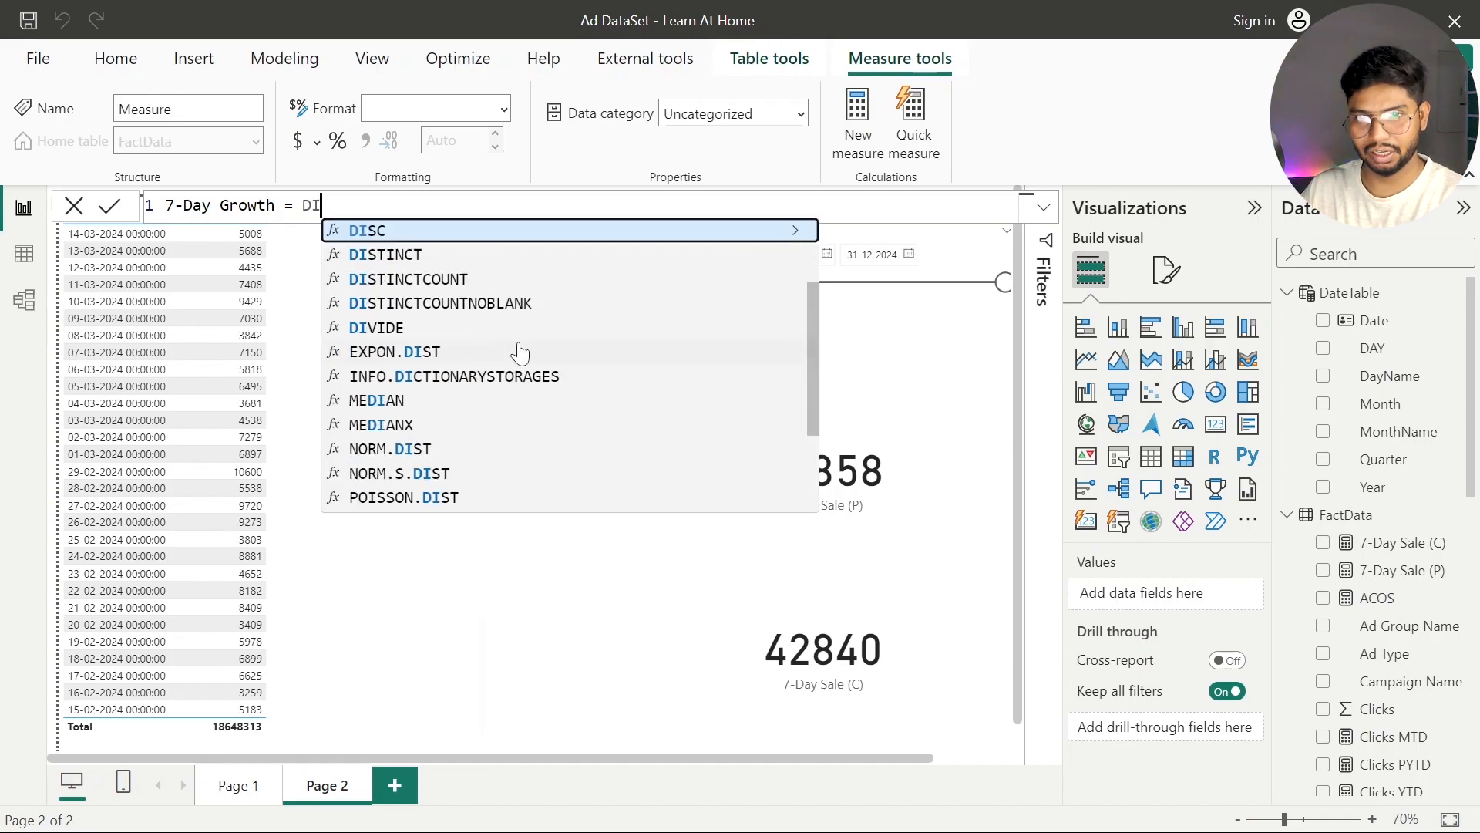
{"action": "key", "text": "BackSpace"}
{"action": "key", "text": "BackSpace"}
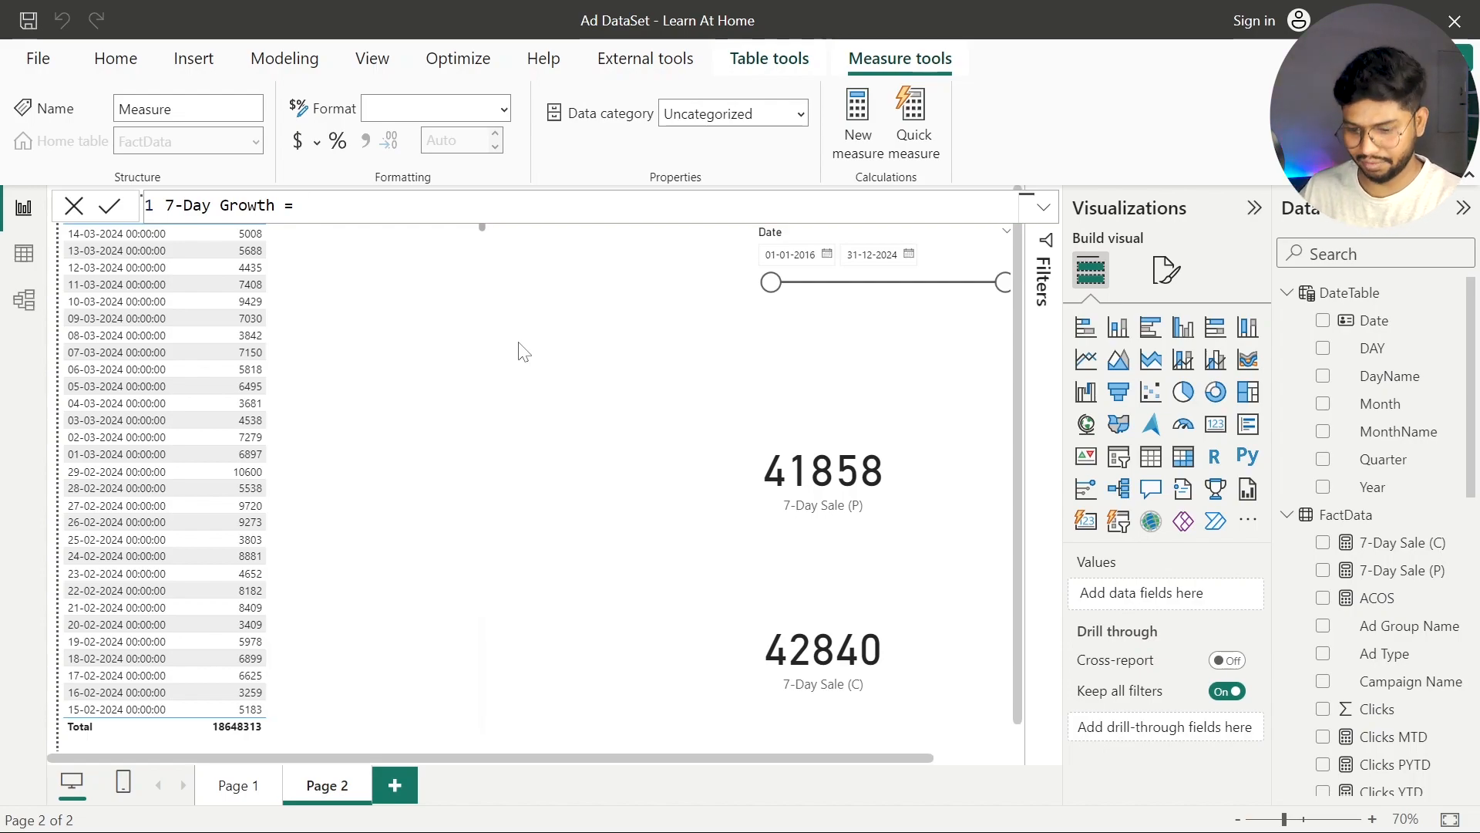
Enter [7-Day Sale (C)]/[7-Day Sale (P)] as the 7-Day Growth formula
{"action": "type", "text": "["}
{"action": "key", "text": "Tab"}
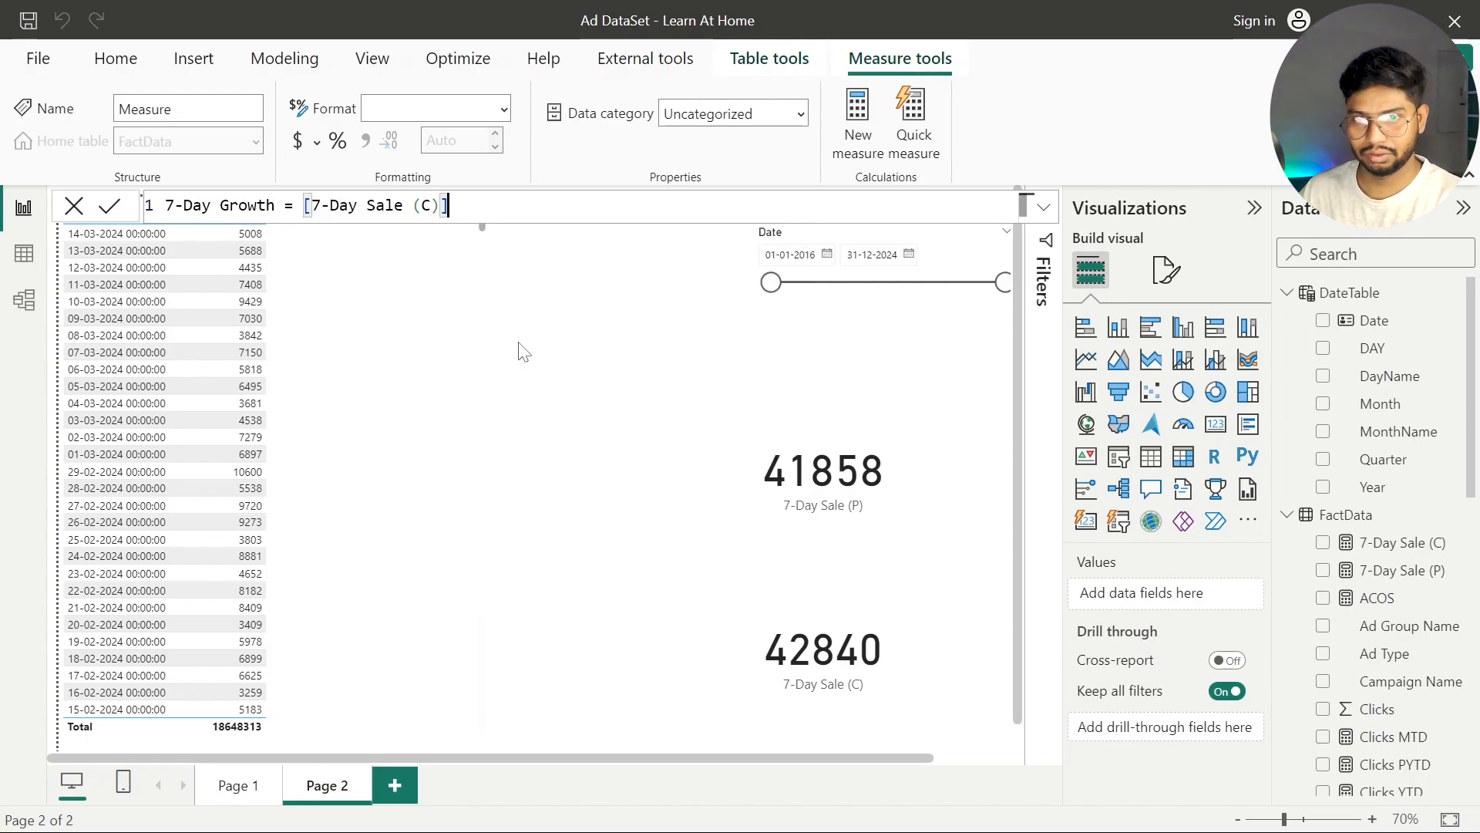
{"action": "type", "text": "*/"}
{"action": "key", "text": "BackSpace"}
{"action": "key", "text": "BackSpace"}
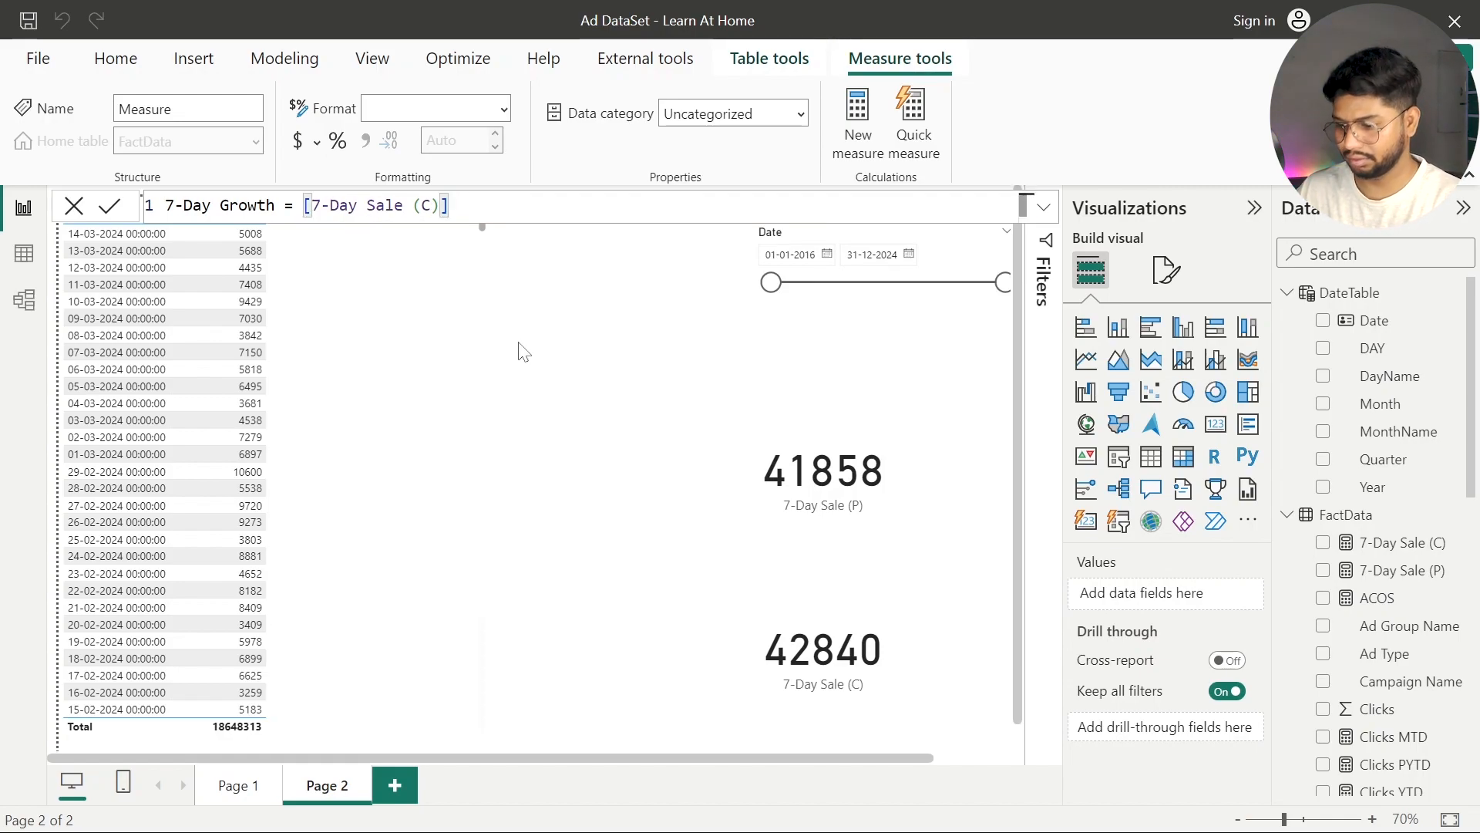
{"action": "type", "text": "/"}
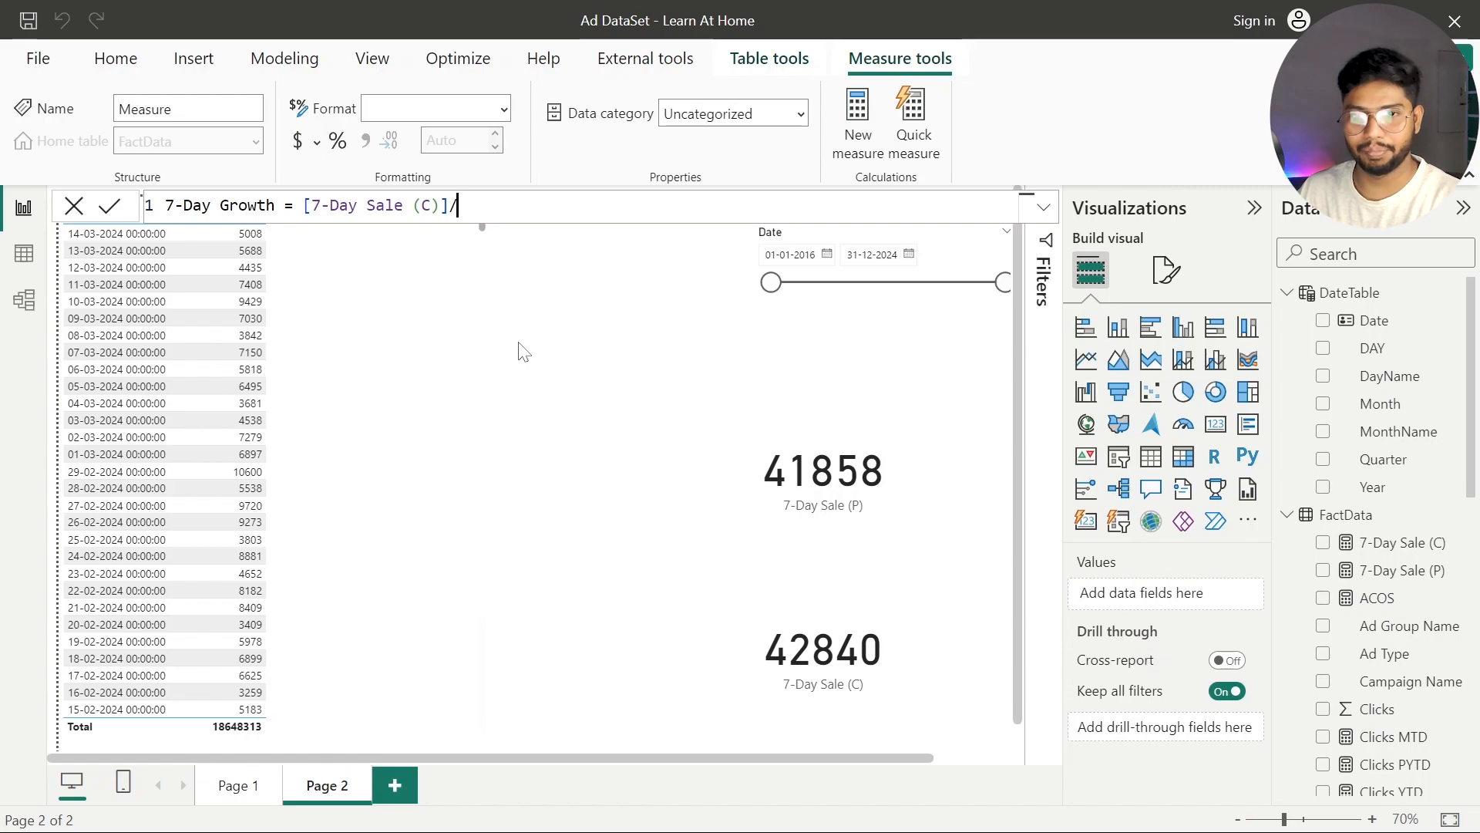
{"action": "type", "text": "["}
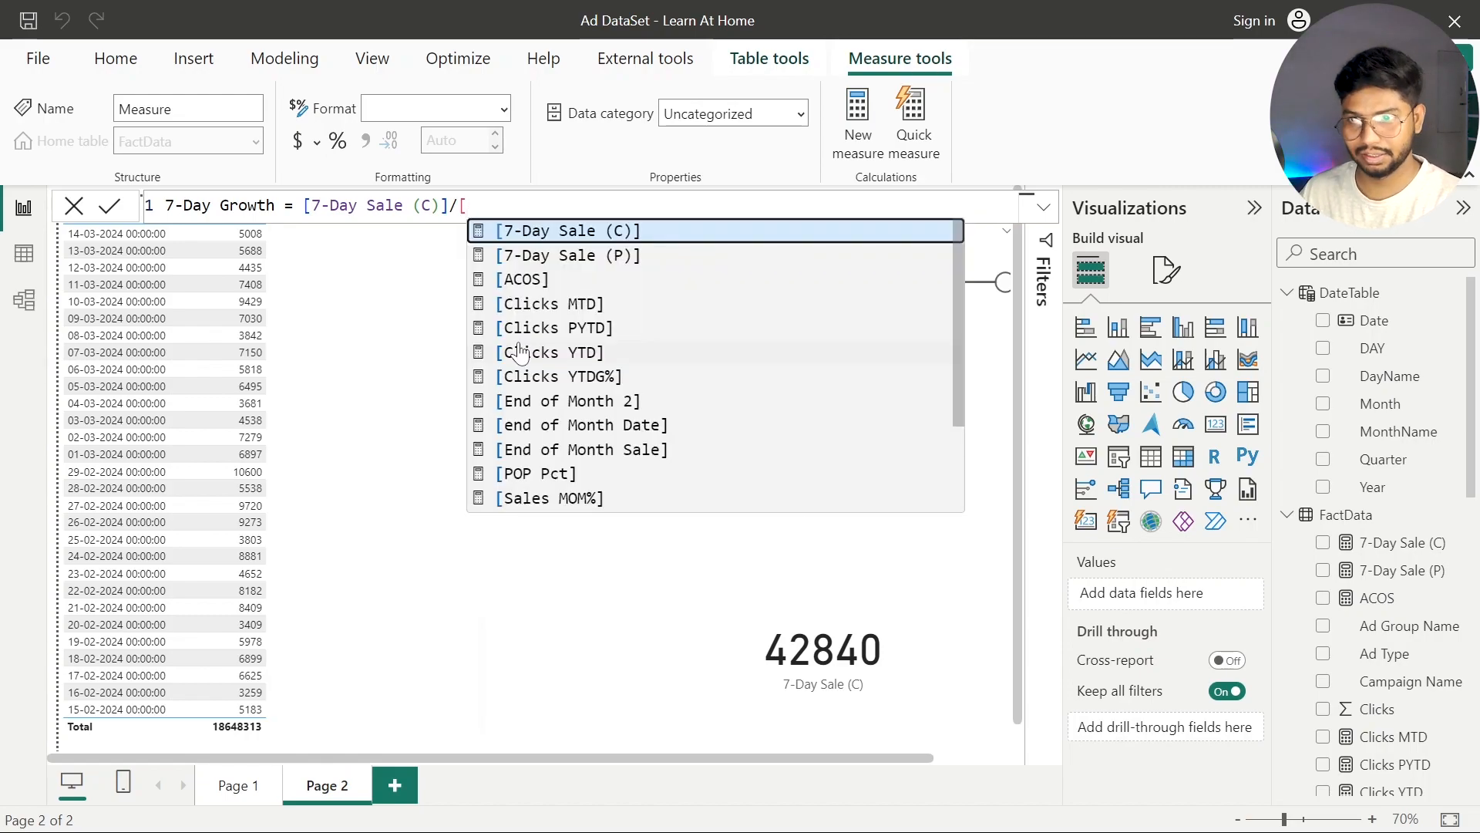
{"action": "key", "text": "Down"}
{"action": "key", "text": "Tab"}
Wrap the 7-Day Growth division in parentheses, subtract 1 from it and commit the measure
{"action": "type", "text": ")"}
{"action": "left_click", "coordinate": [303, 205]}
{"action": "type", "text": "("}
{"action": "key", "text": "End"}
{"action": "type", "text": "- 1"}
{"action": "left_click", "coordinate": [110, 207]}
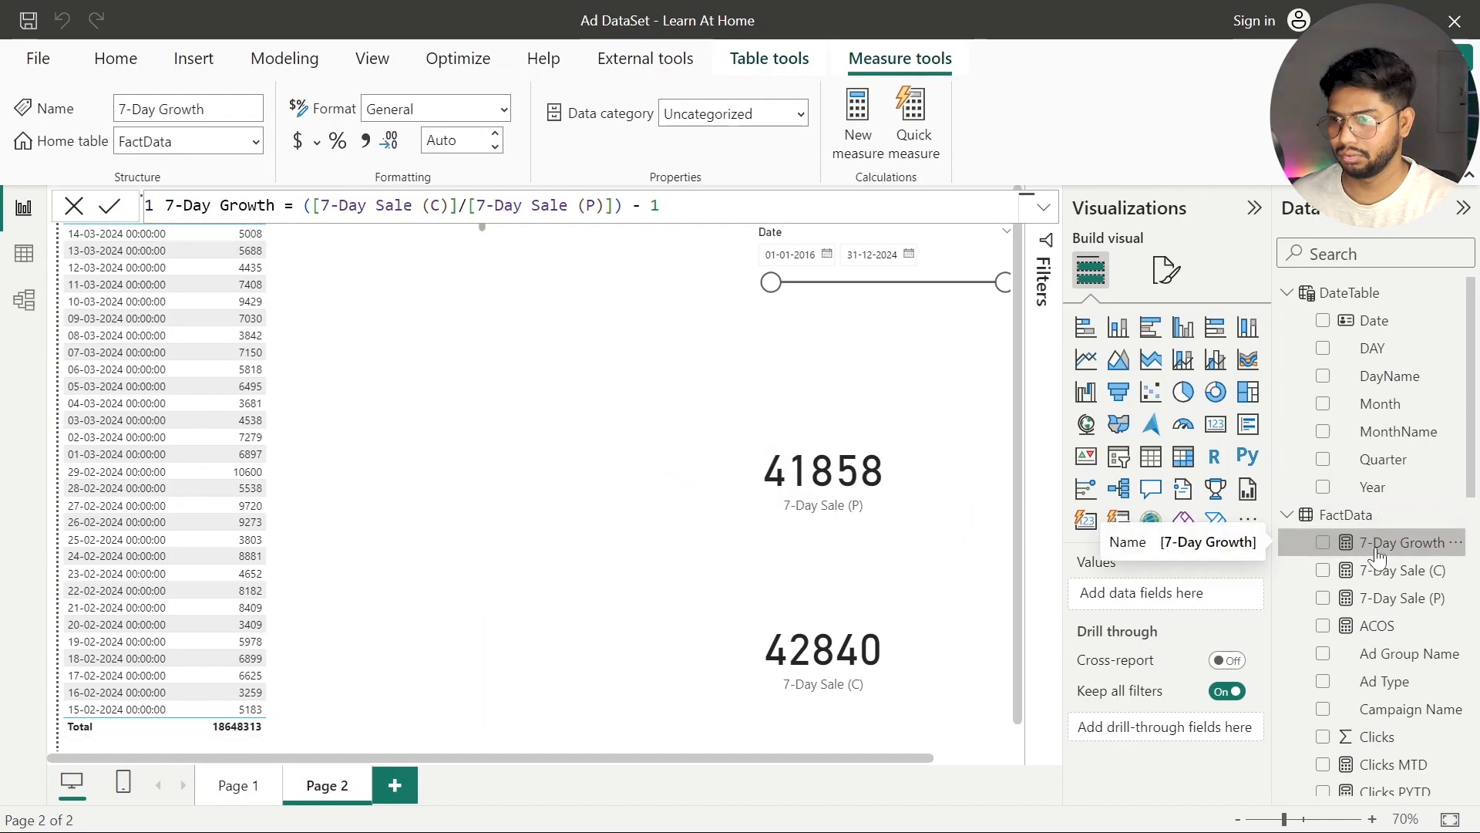
Add the 7-Day Growth measure to the page as a card visual
{"action": "left_click", "coordinate": [1323, 542]}
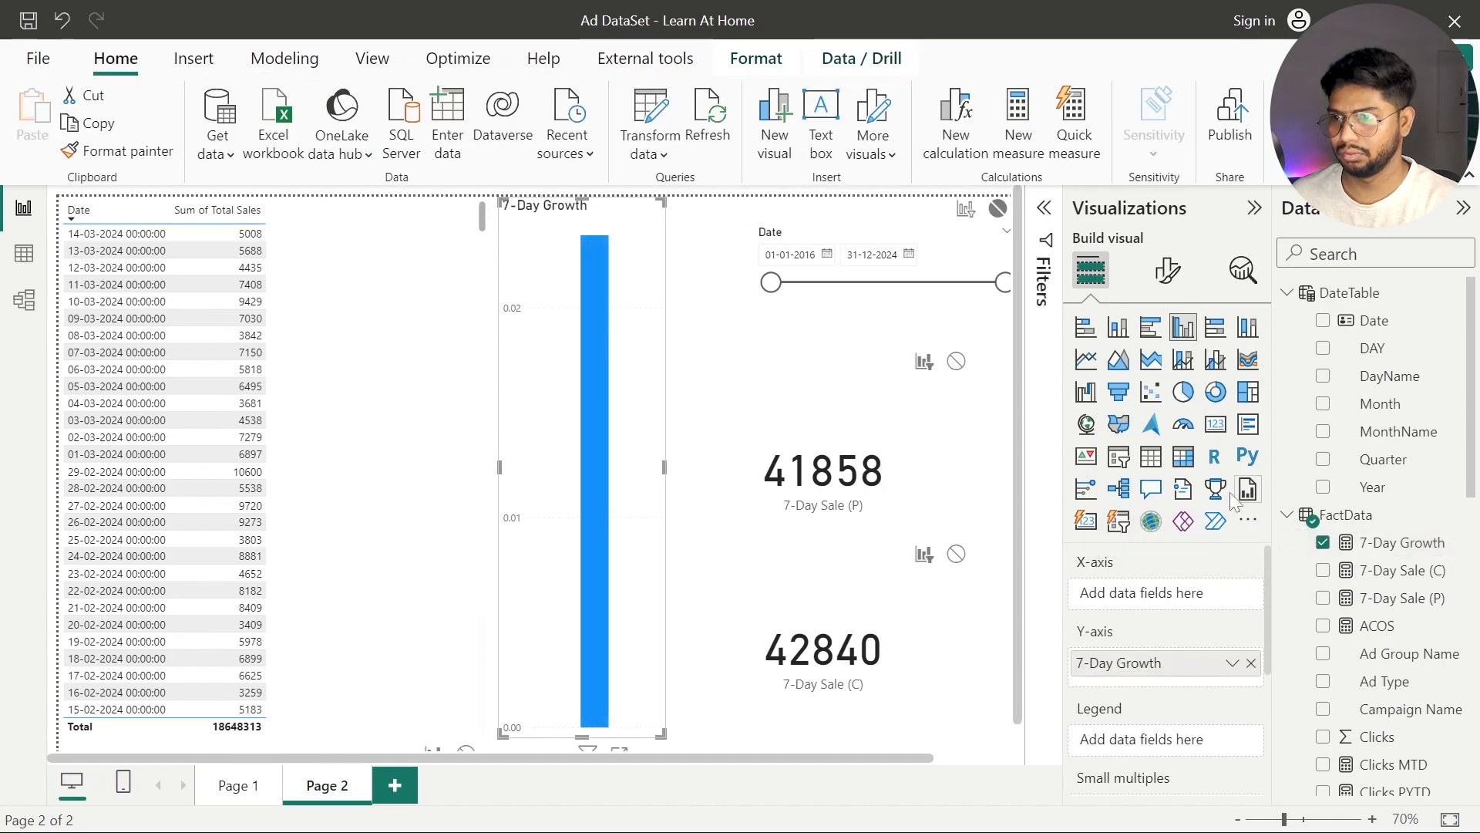
{"action": "left_click", "coordinate": [1215, 423]}
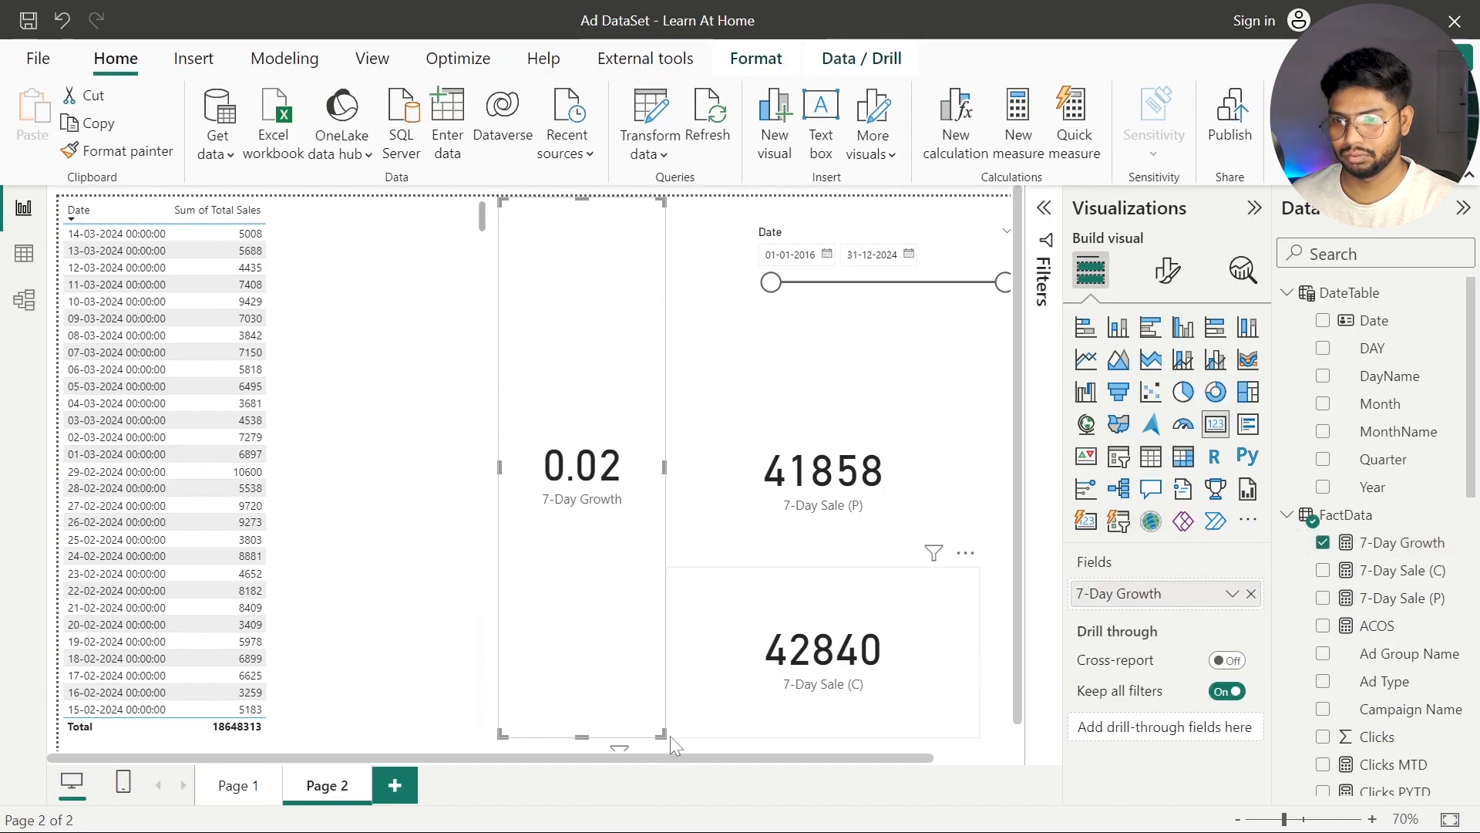
Shrink the 7-Day Growth card and format its measure as a percentage
{"action": "left_click_drag", "start_coordinate": [663, 734], "coordinate": [596, 456]}
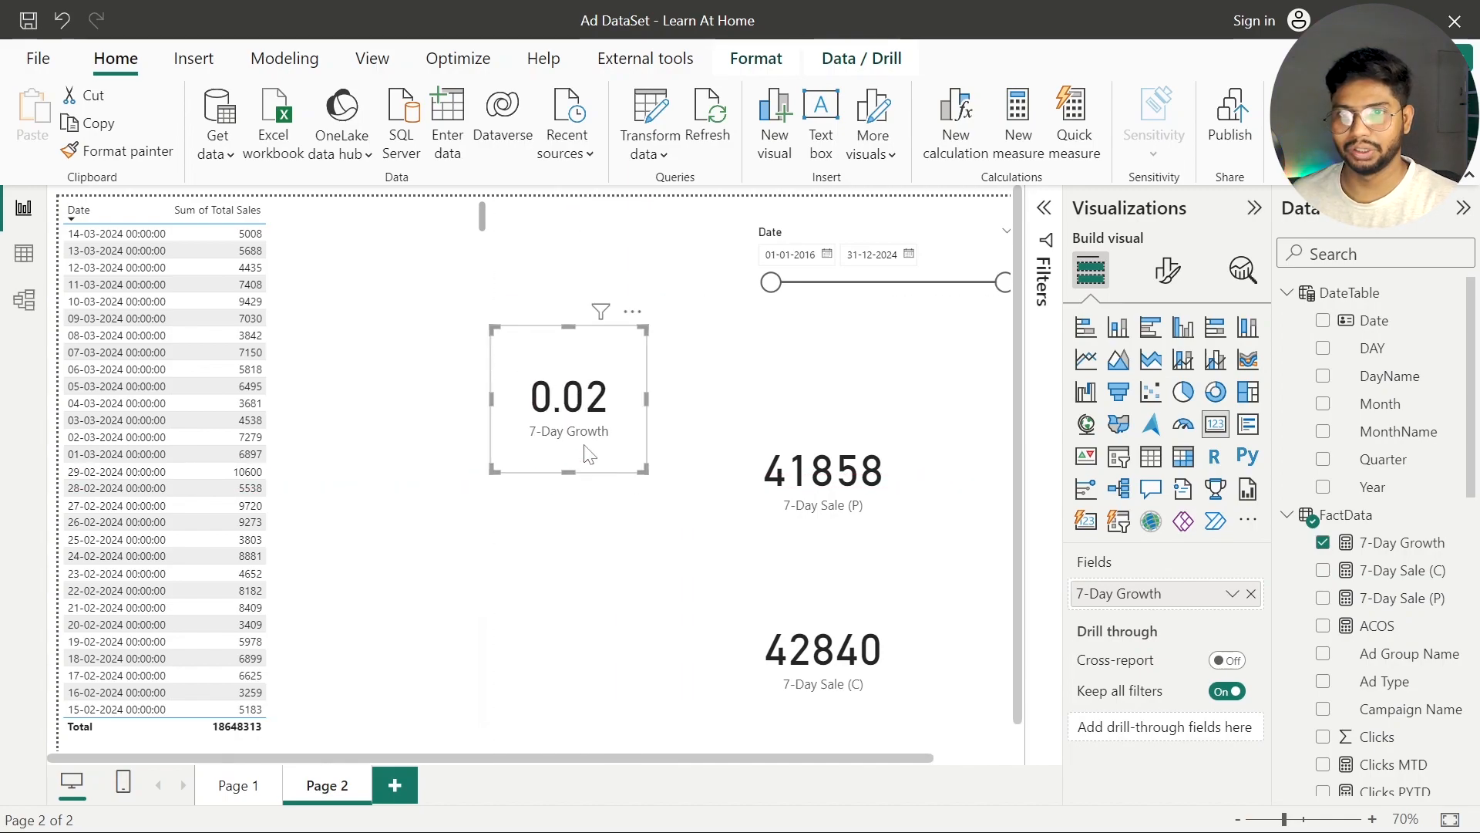
{"action": "left_click", "coordinate": [1396, 543]}
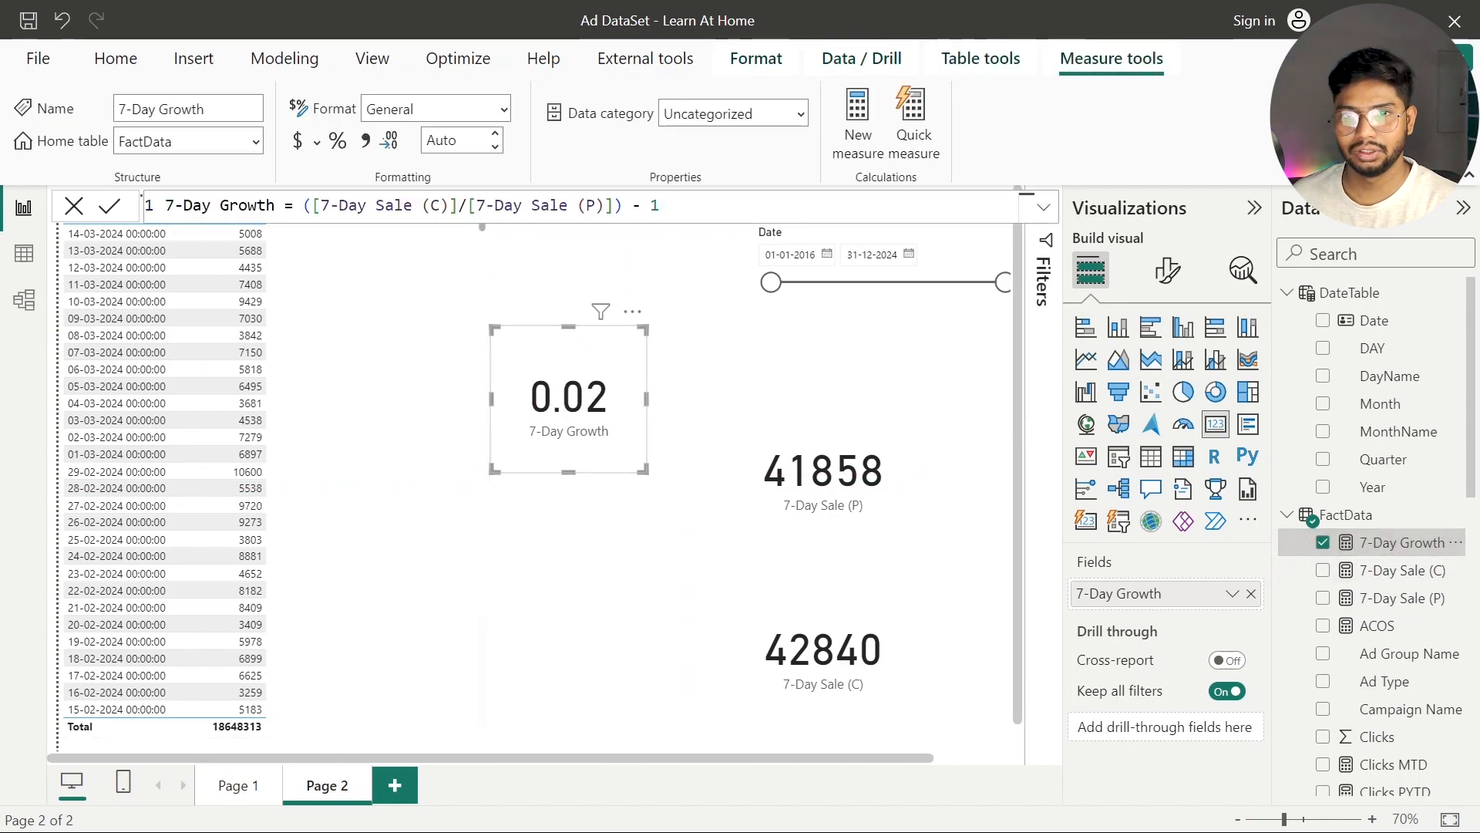
{"action": "left_click", "coordinate": [337, 140]}
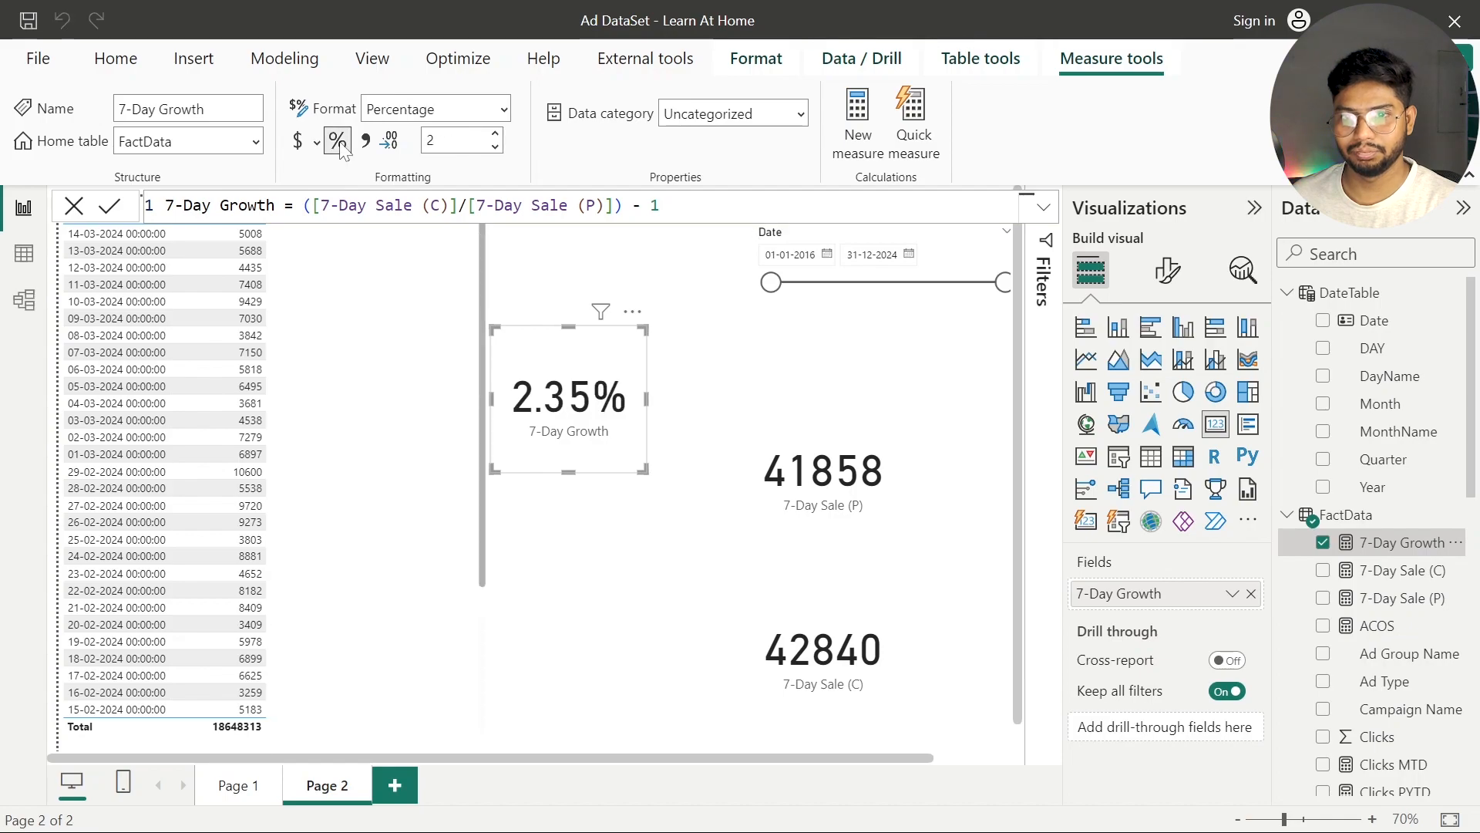
Reposition the 7-Day Growth card so it sits level with the 7-Day Sale (P) card
{"action": "left_click", "coordinate": [501, 568]}
{"action": "left_click_drag", "start_coordinate": [588, 463], "coordinate": [600, 534]}
{"action": "left_click", "coordinate": [567, 333]}
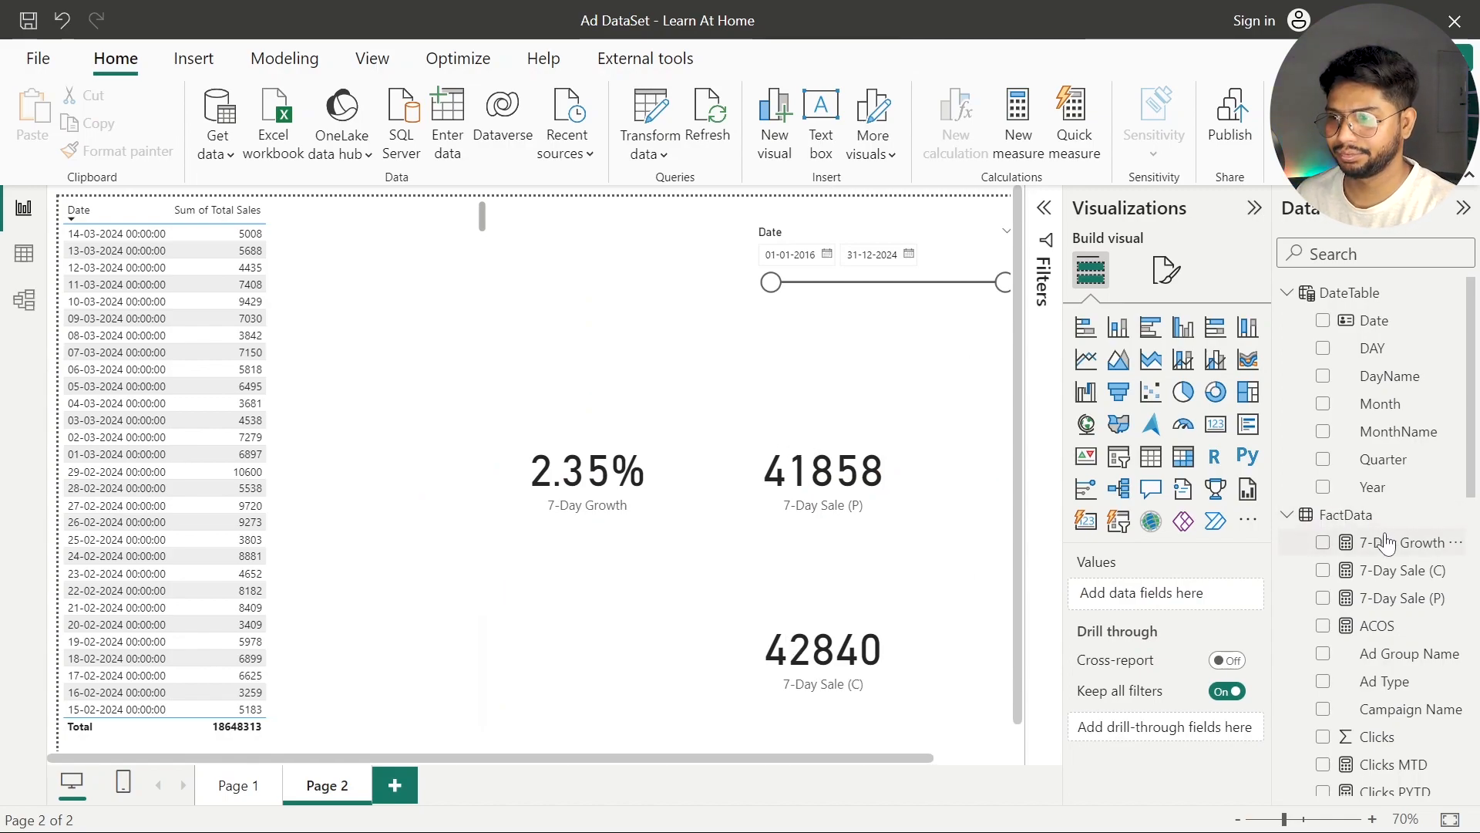
Change the 7-Day Sale (C) measure's DATESINPERIOD interval to -14, rename it 14-Day Sale (C) and commit it
{"action": "left_click", "coordinate": [1385, 576]}
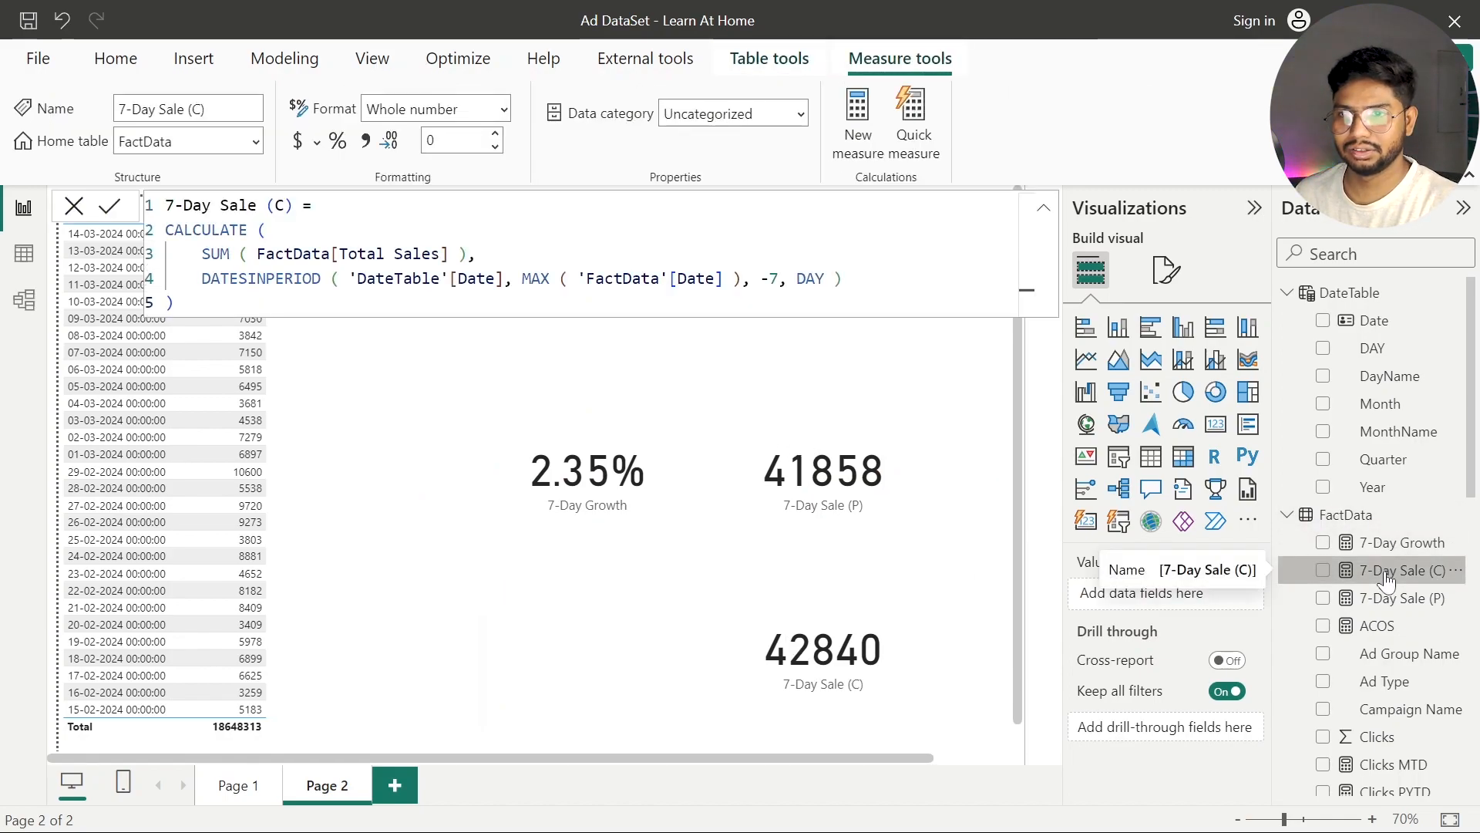
{"action": "left_click", "coordinate": [778, 278]}
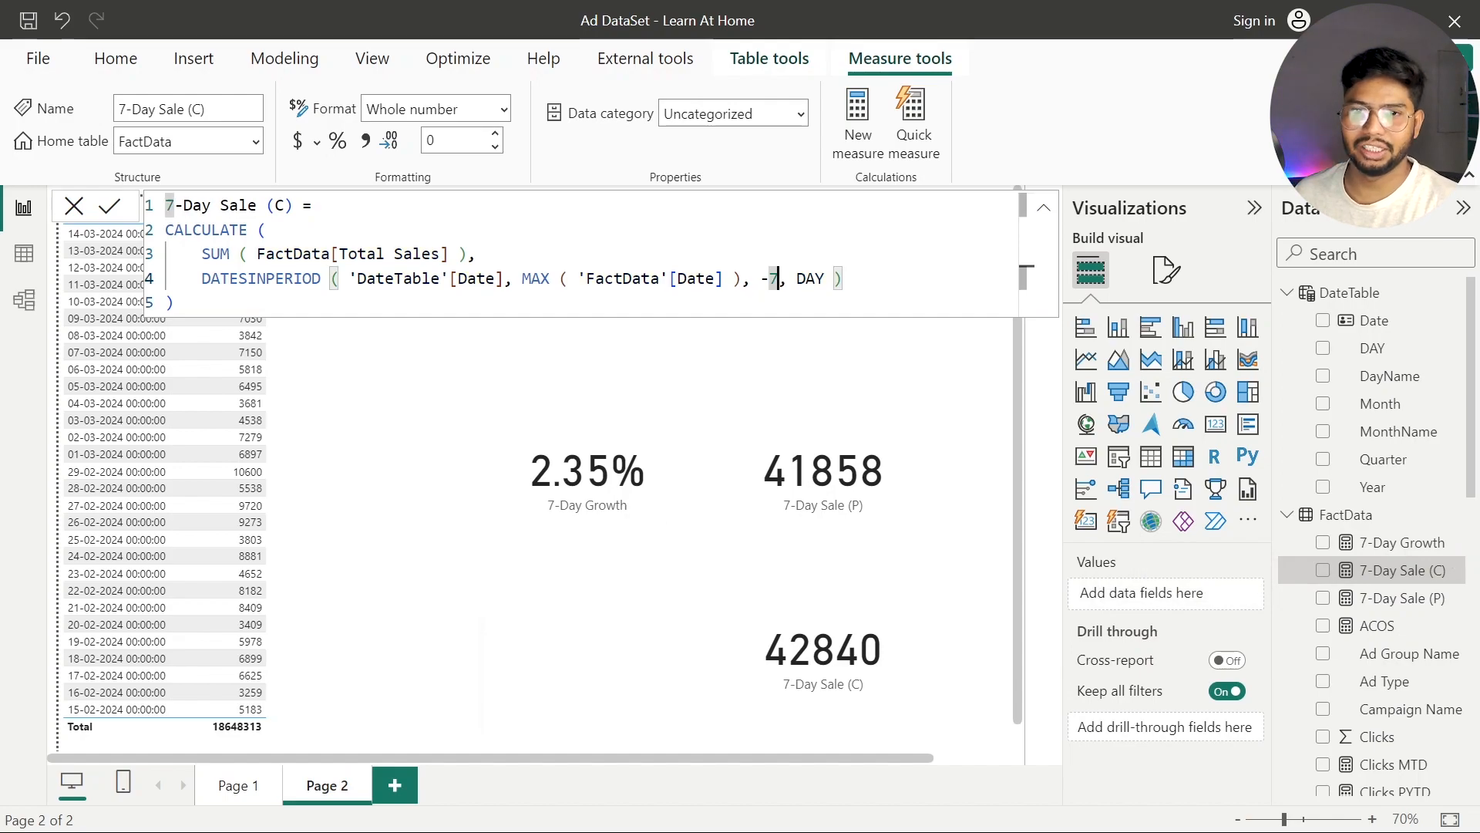
{"action": "left_click_drag", "start_coordinate": [778, 278], "coordinate": [769, 278]}
{"action": "type", "text": "14"}
{"action": "left_click", "coordinate": [109, 205]}
{"action": "key", "text": "shift+Left"}
{"action": "type", "text": "14"}
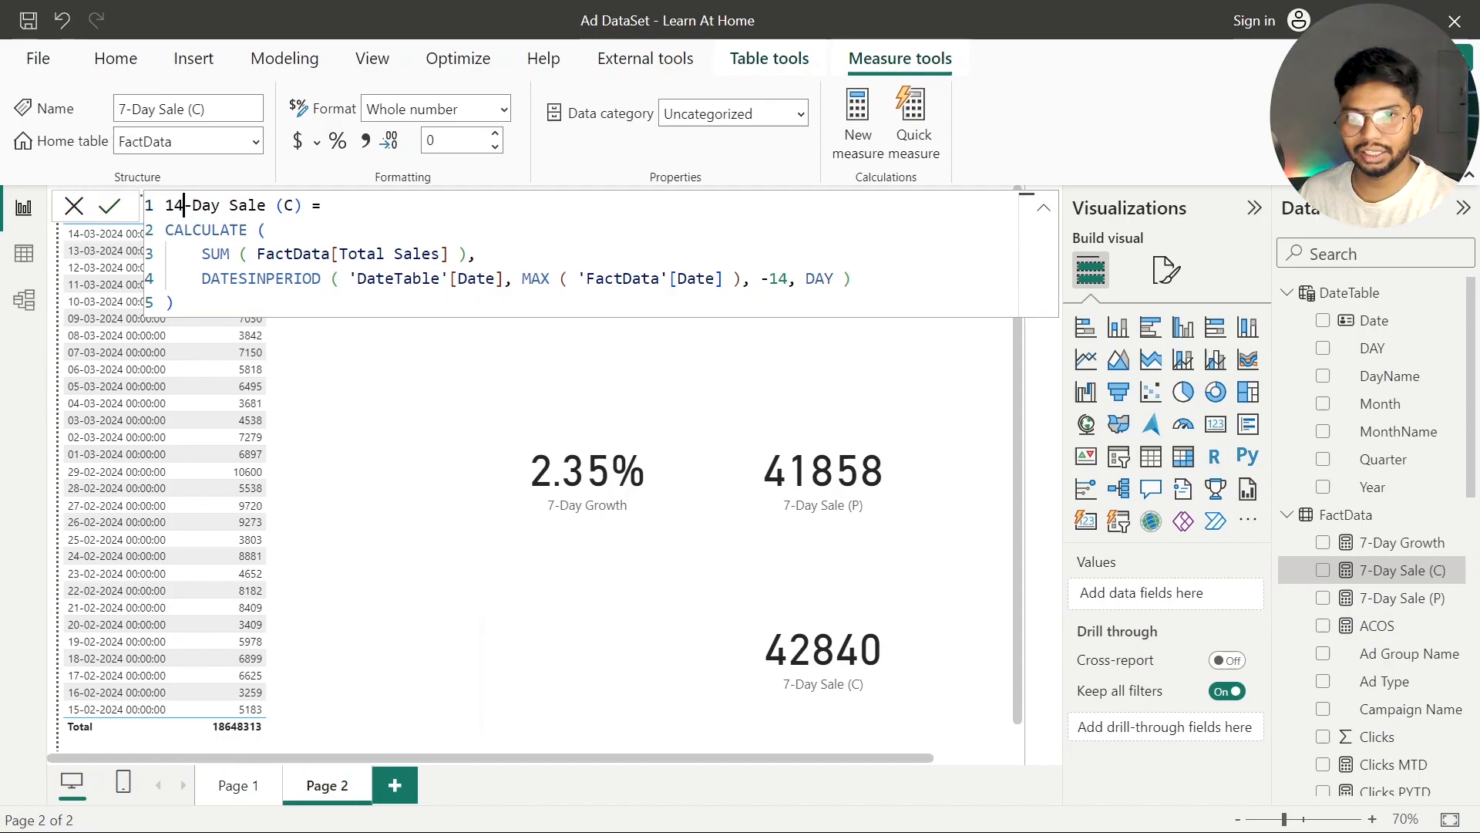
{"action": "left_click", "coordinate": [110, 210]}
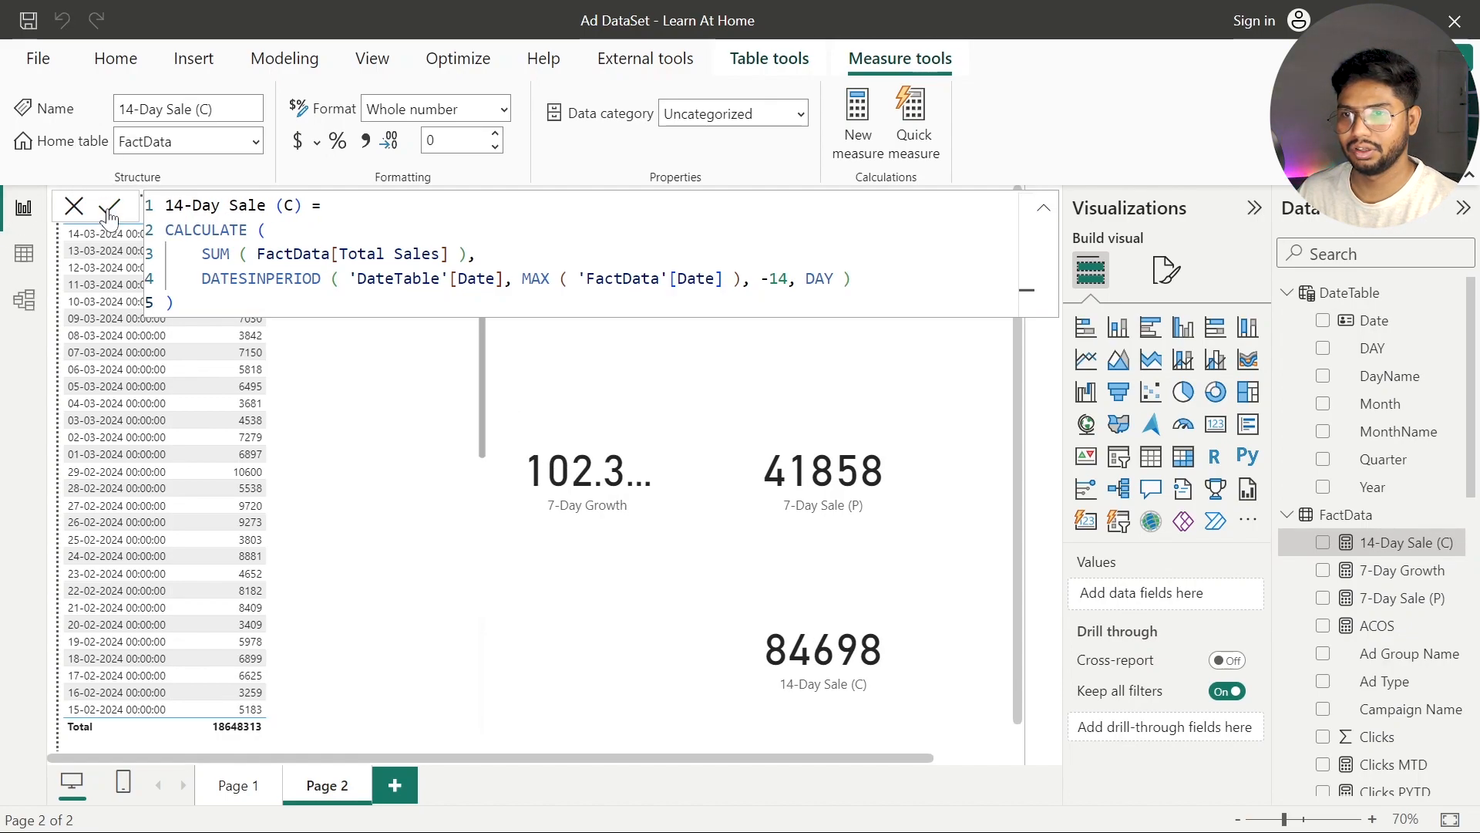
Change the name in the 7-Day Sale (P) measure's formula to 14-Day Sale (P)
{"action": "left_click", "coordinate": [1408, 570]}
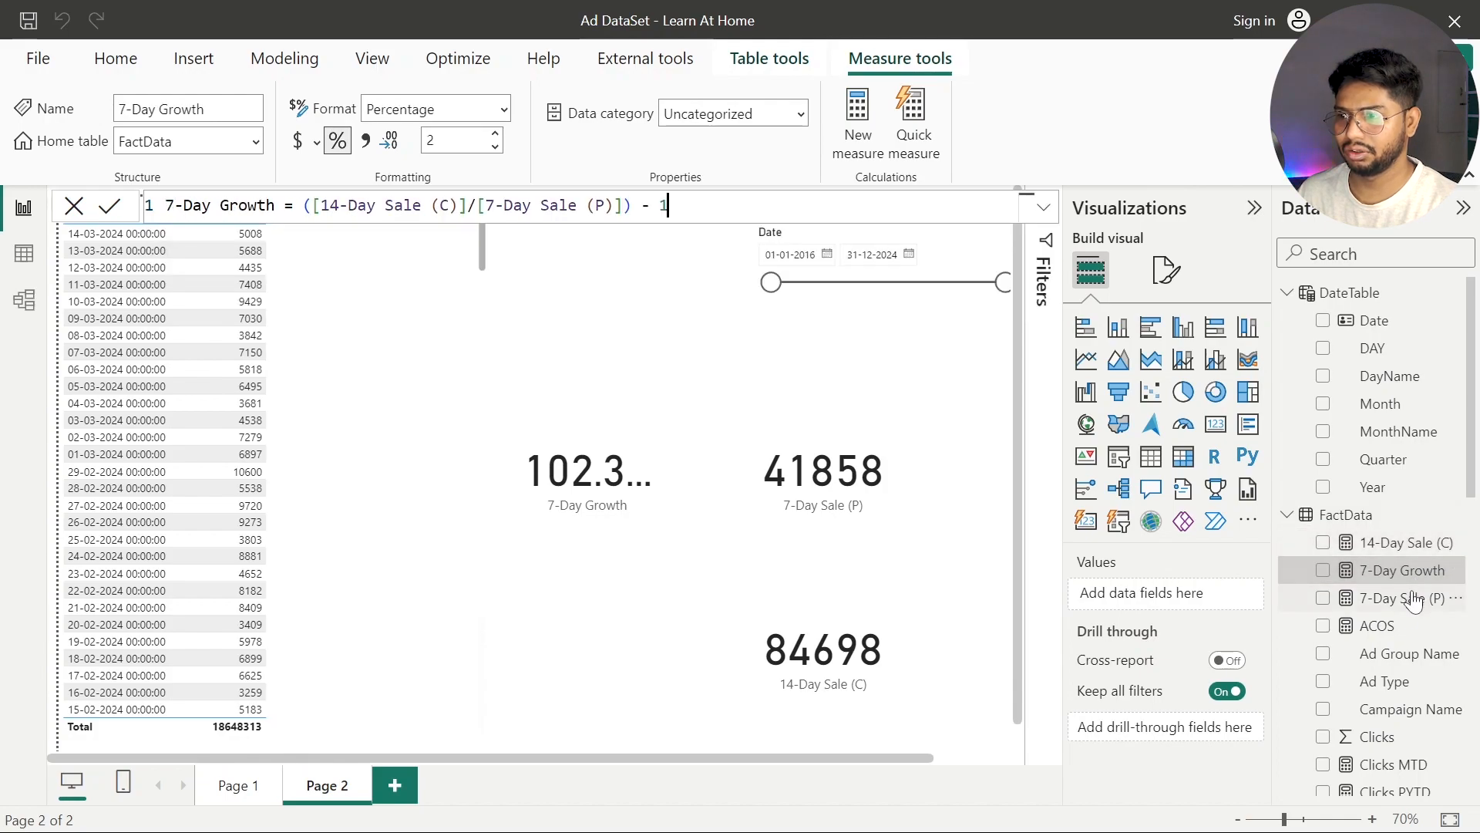
{"action": "left_click", "coordinate": [1411, 597]}
{"action": "key", "text": "ctrl+Home"}
{"action": "key", "text": "shift+Right"}
{"action": "type", "text": "14"}
Set both the MAX date offset and the DATESINPERIOD interval of the previous-period measure to -14 and commit it
{"action": "left_click", "coordinate": [761, 279]}
{"action": "key", "text": "shift+Left"}
{"action": "type", "text": "14"}
{"action": "key", "text": "Right"}
{"action": "key", "text": "Right"}
{"action": "key", "text": "Right"}
{"action": "key", "text": "shift+Right"}
{"action": "type", "text": "14"}
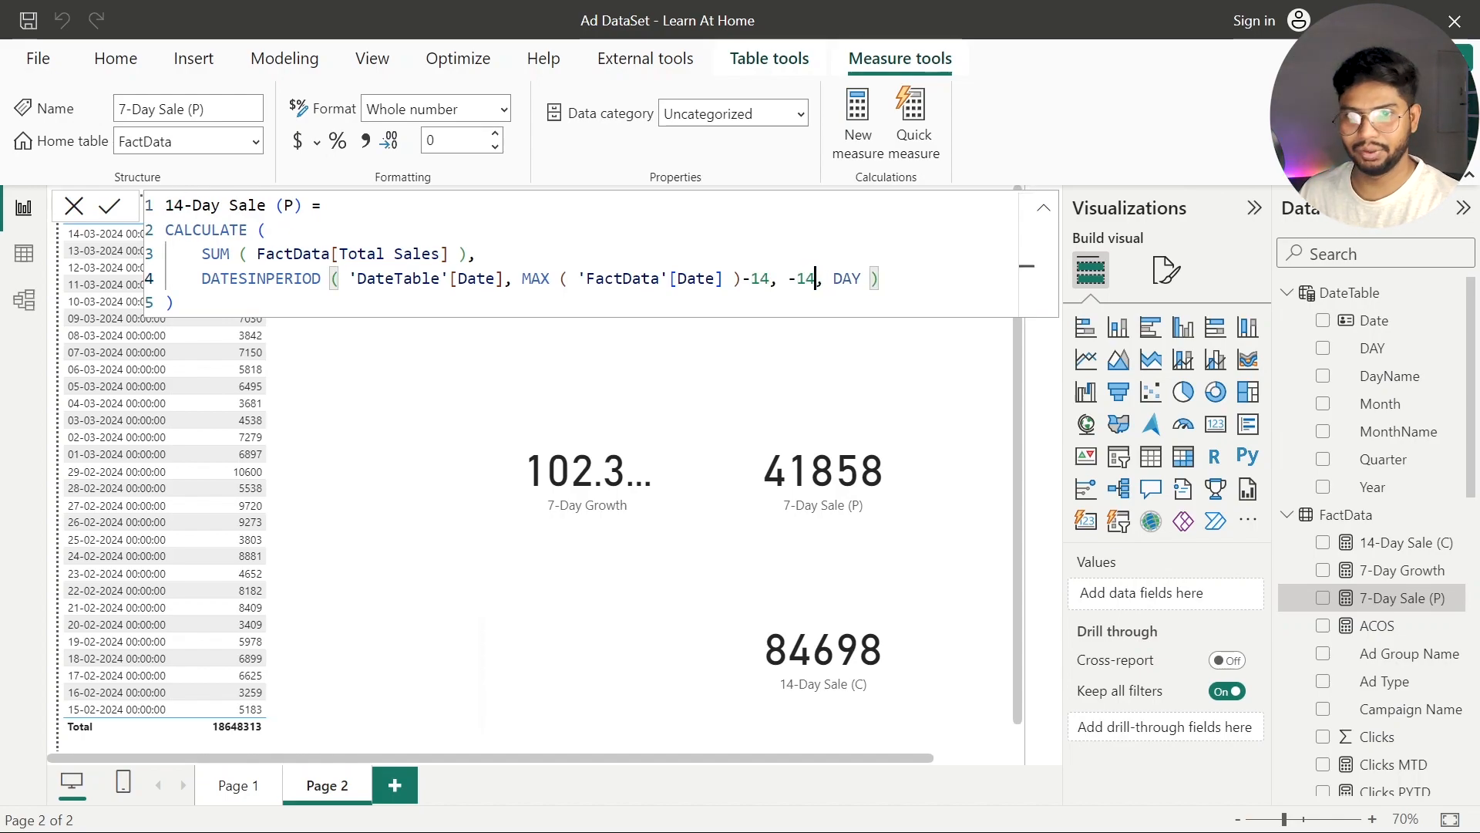
{"action": "left_click", "coordinate": [110, 206]}
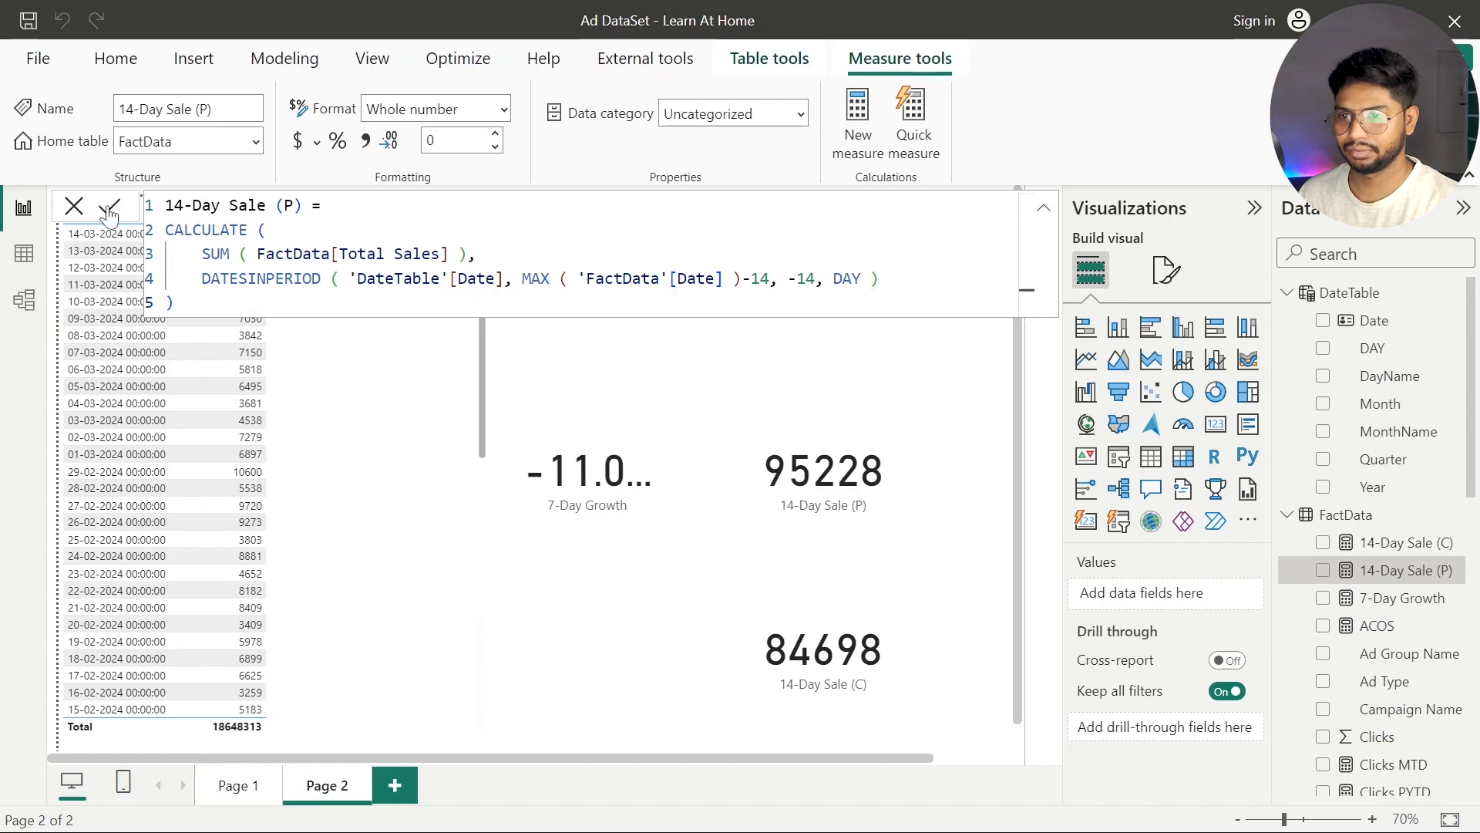
Rename the 7-Day Growth measure as 14-Day Growth and commit it
{"action": "left_click", "coordinate": [1406, 606]}
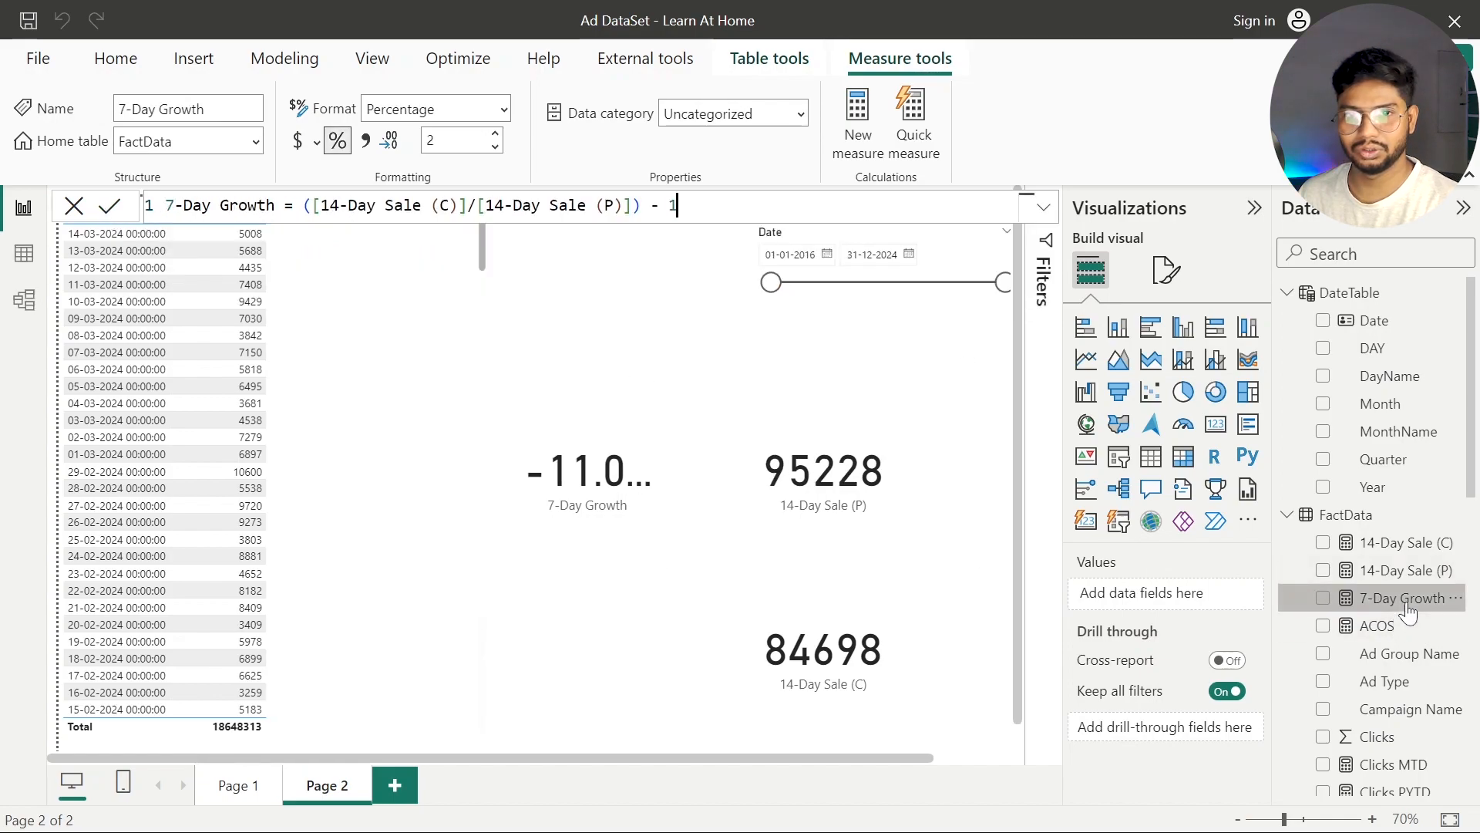
{"action": "key", "text": "Home"}
{"action": "key", "text": "Delete"}
{"action": "type", "text": "14"}
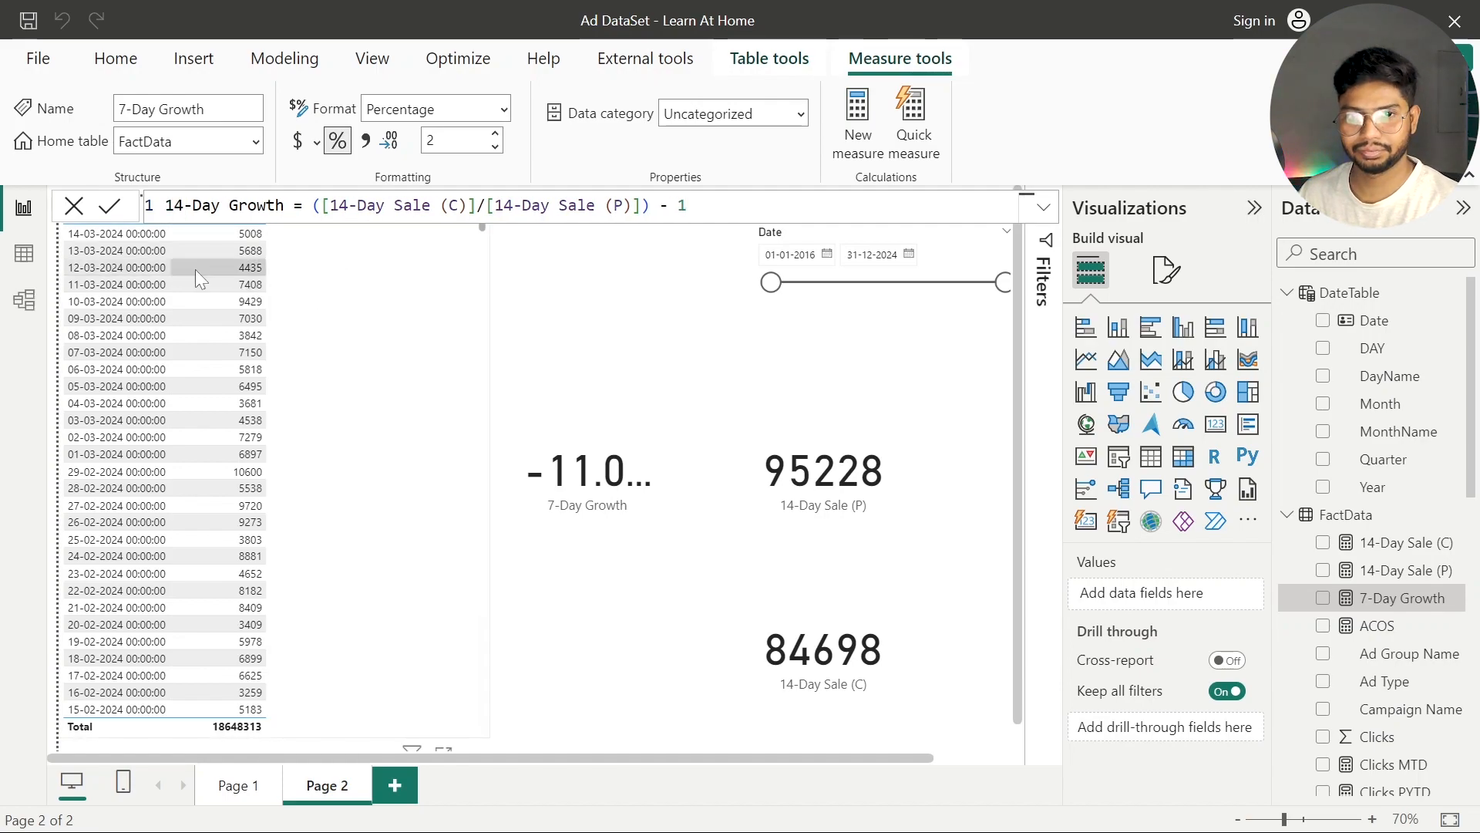
{"action": "left_click", "coordinate": [109, 205]}
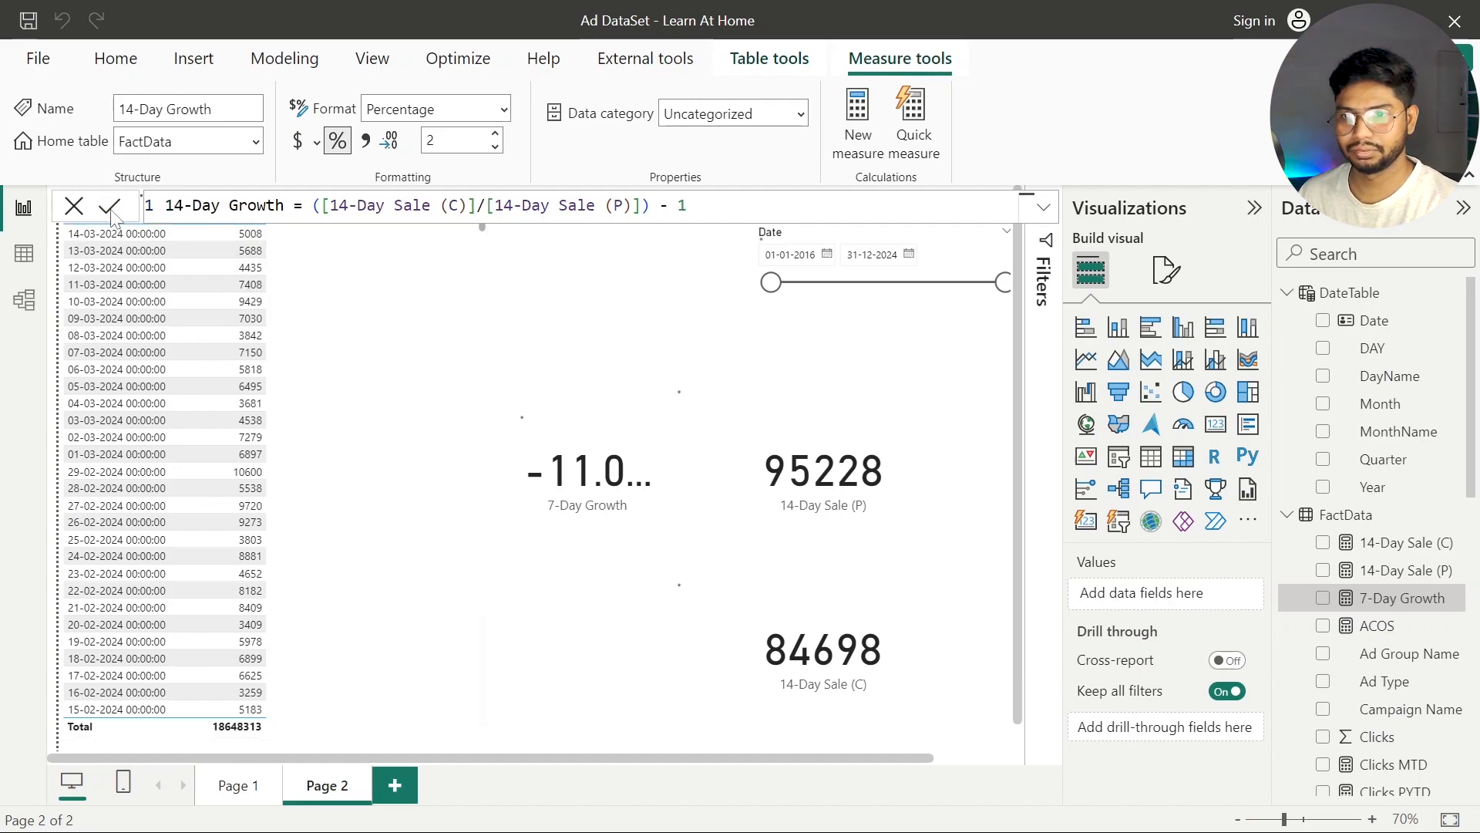
Widen the 14-Day Growth card and place it beside the Date slicer, above the sales cards
{"action": "left_click", "coordinate": [695, 633]}
{"action": "left_click_drag", "start_coordinate": [623, 526], "coordinate": [727, 374]}
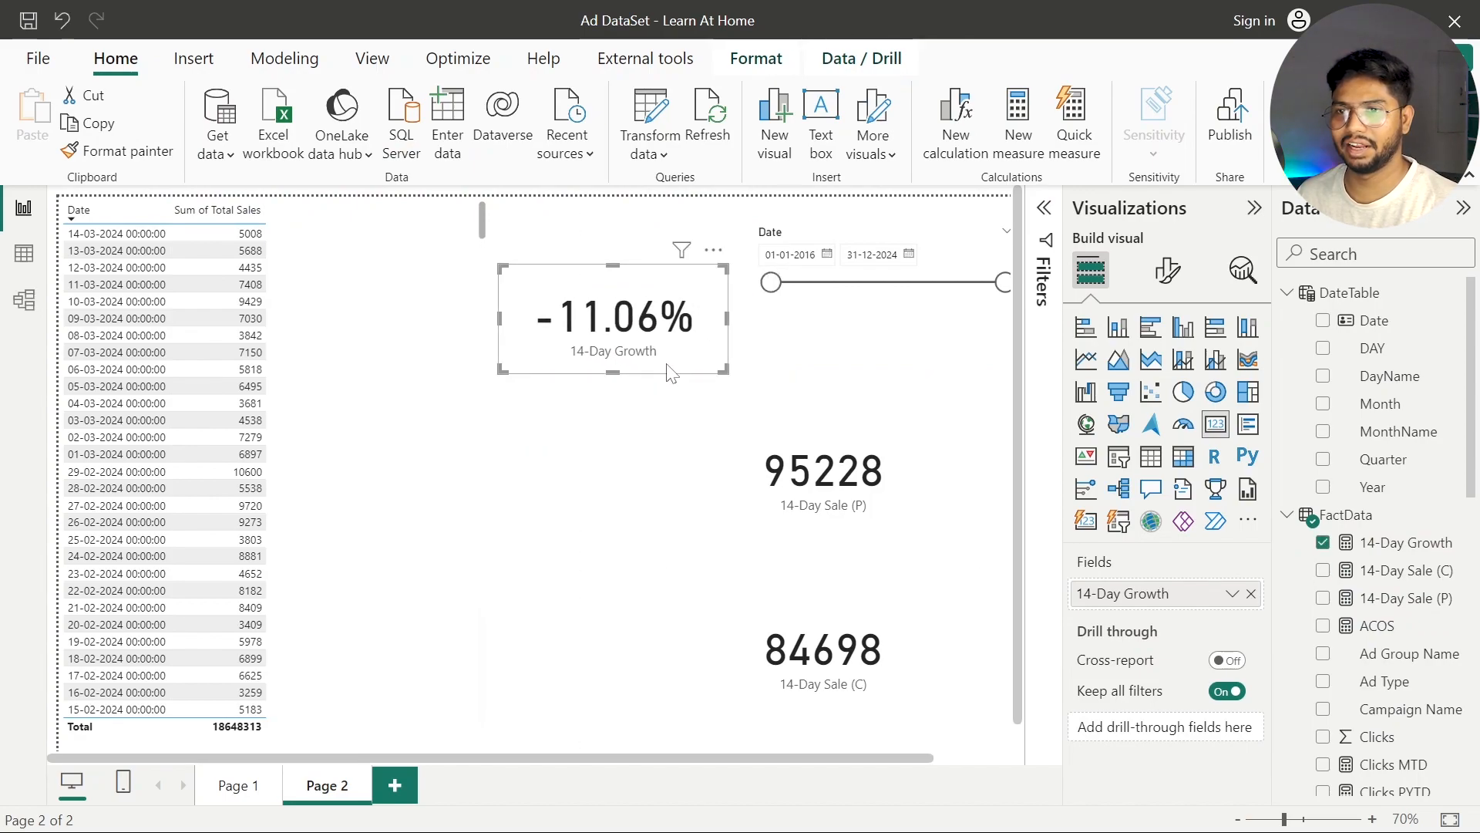
{"action": "left_click", "coordinate": [605, 501]}
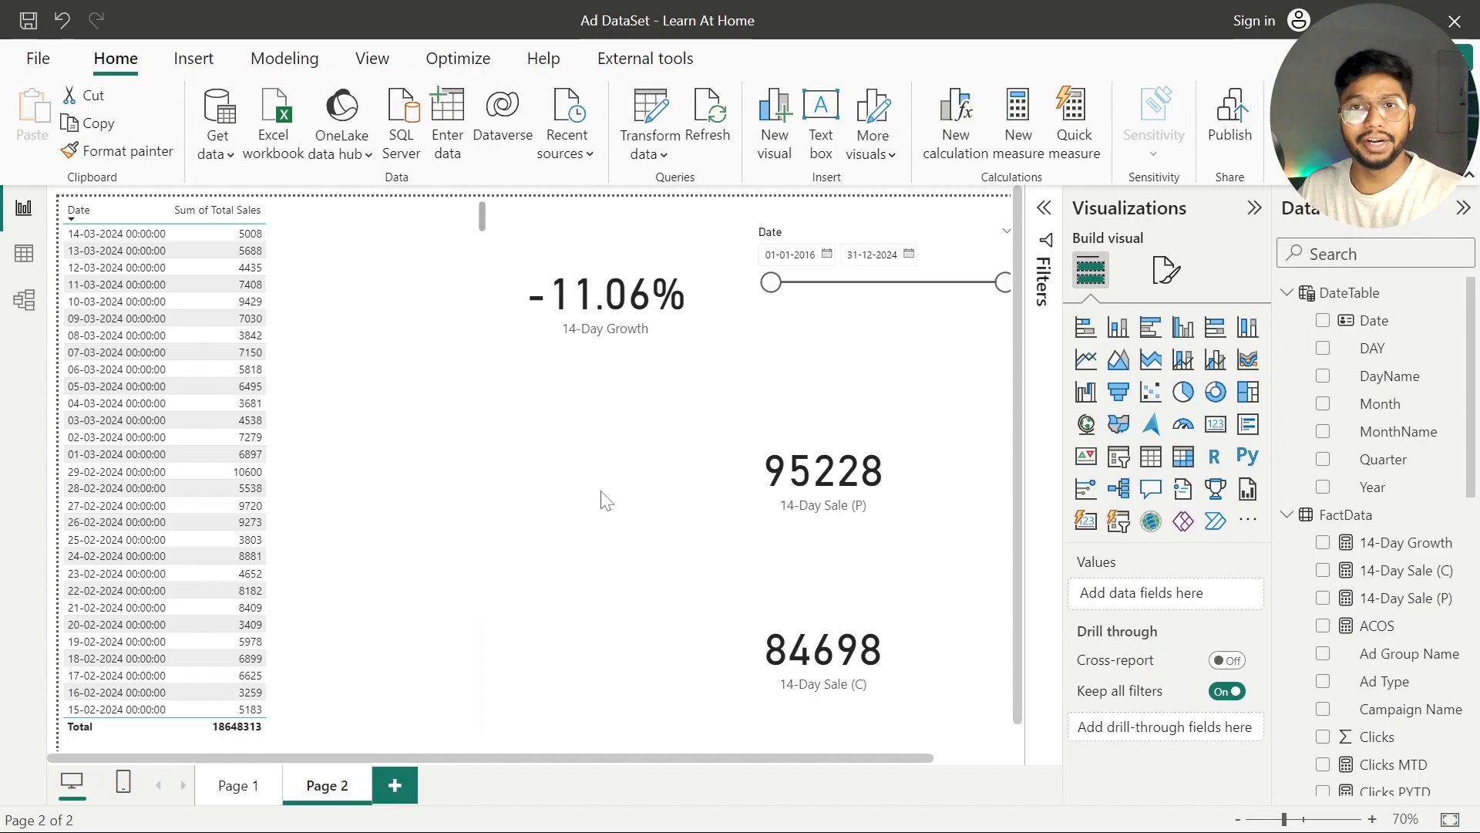
Review the DATESINPERIOD expressions in the 14-Day Sale (P) and 14-Day Sale (C) measures
{"action": "left_click", "coordinate": [885, 518]}
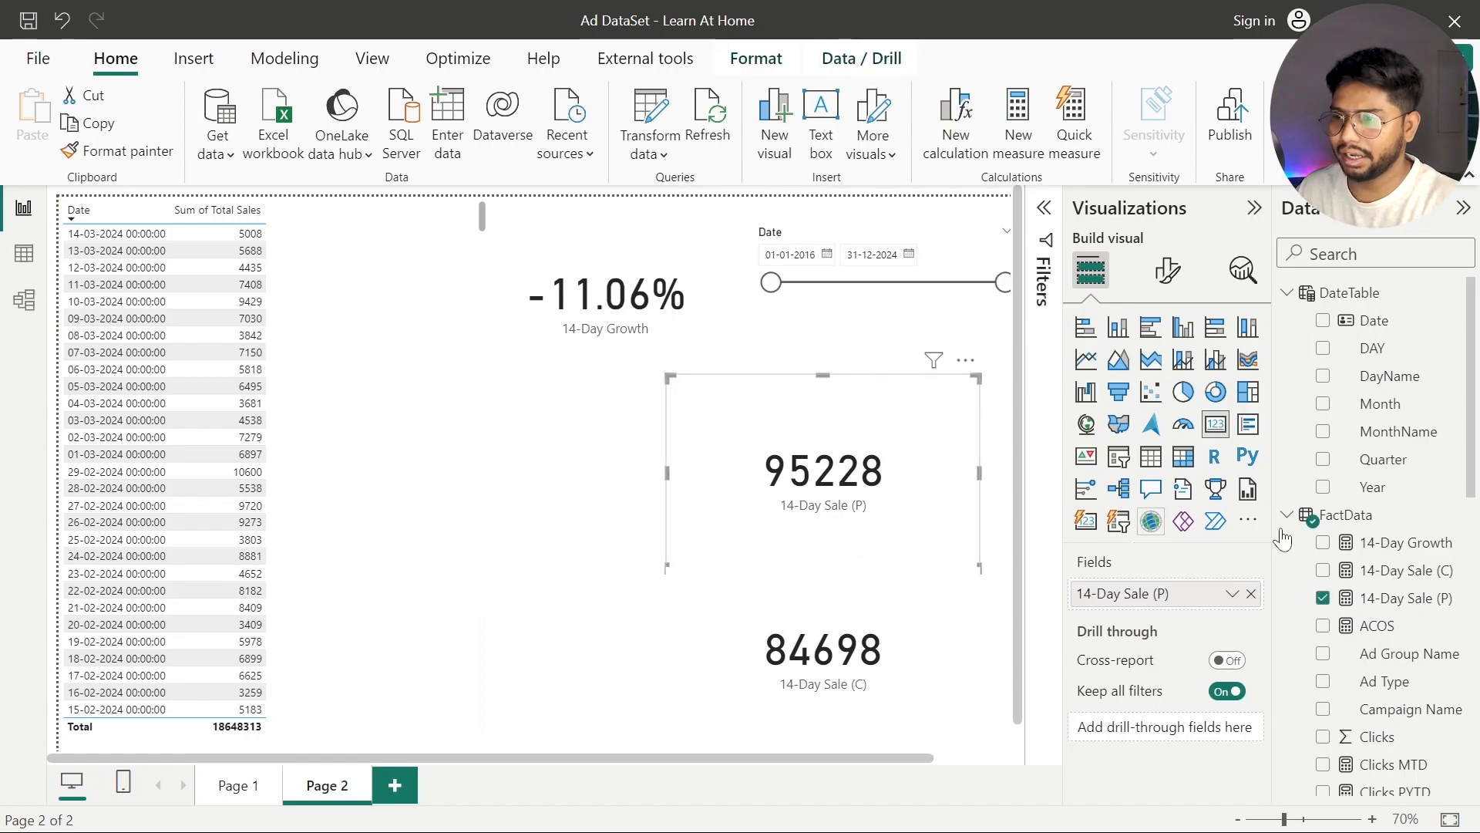
{"action": "left_click", "coordinate": [1397, 609]}
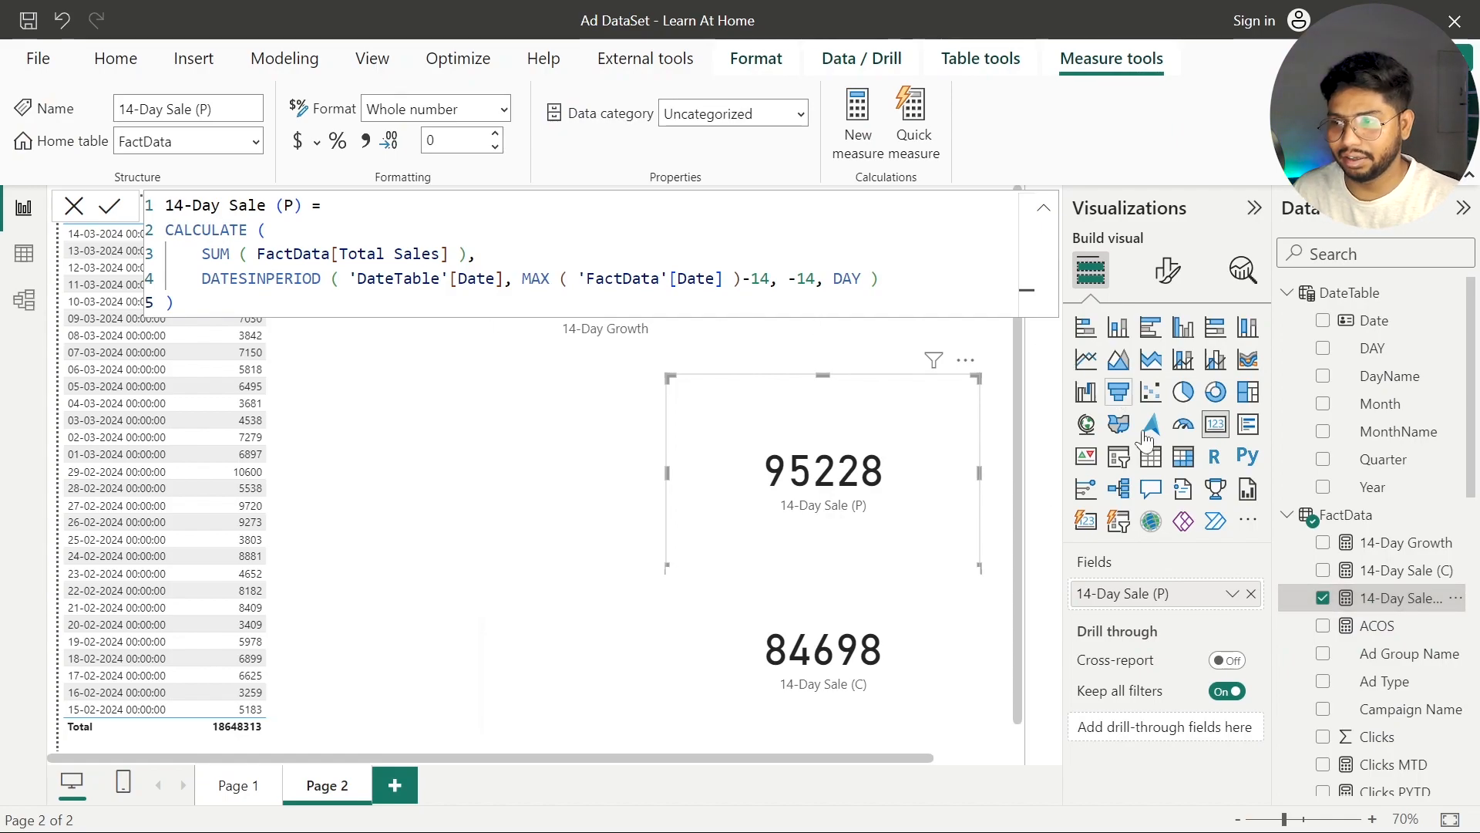
{"action": "left_click", "coordinate": [1384, 578]}
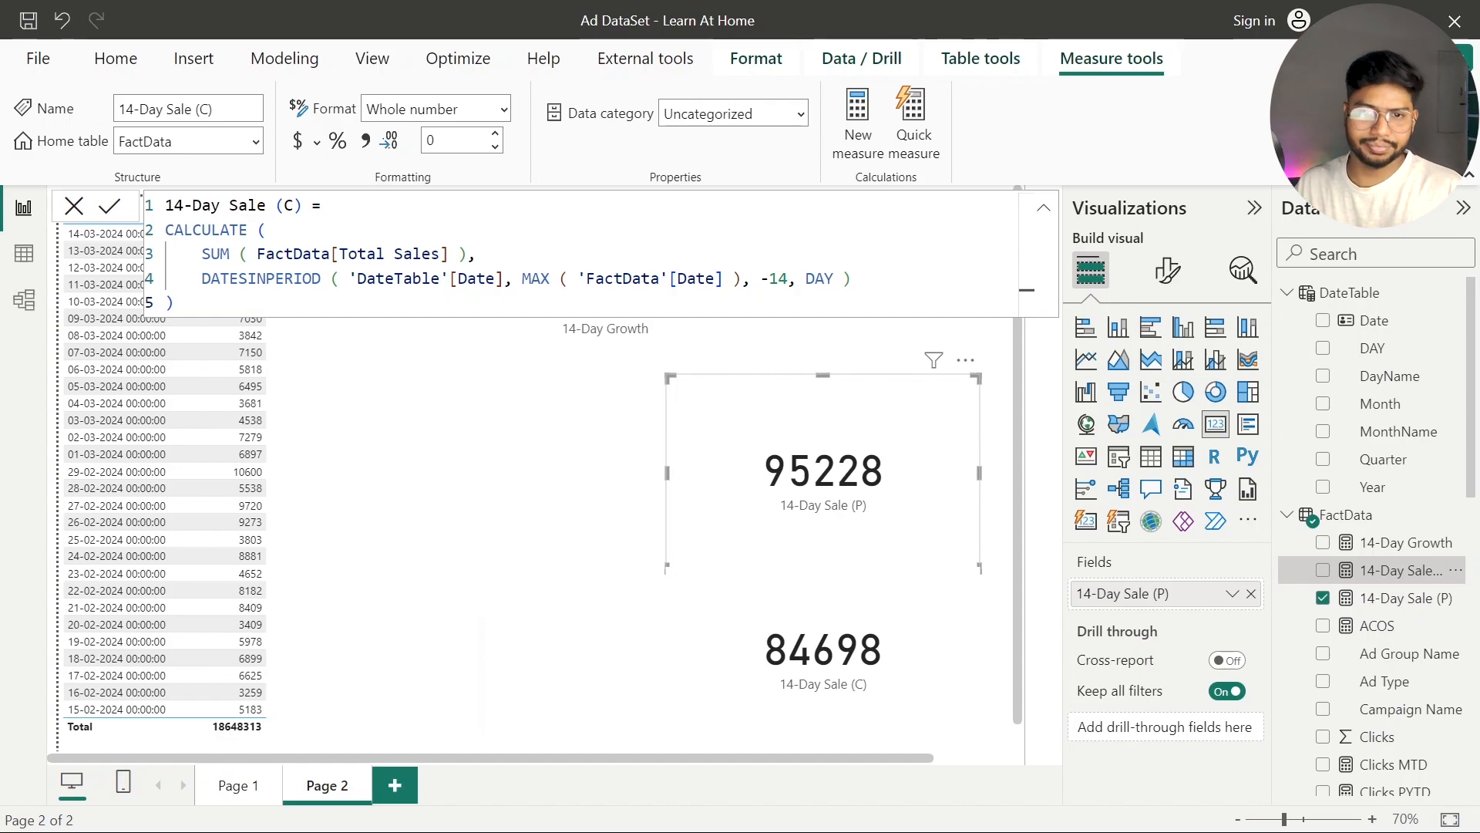
{"action": "left_click_drag", "start_coordinate": [201, 278], "coordinate": [853, 279]}
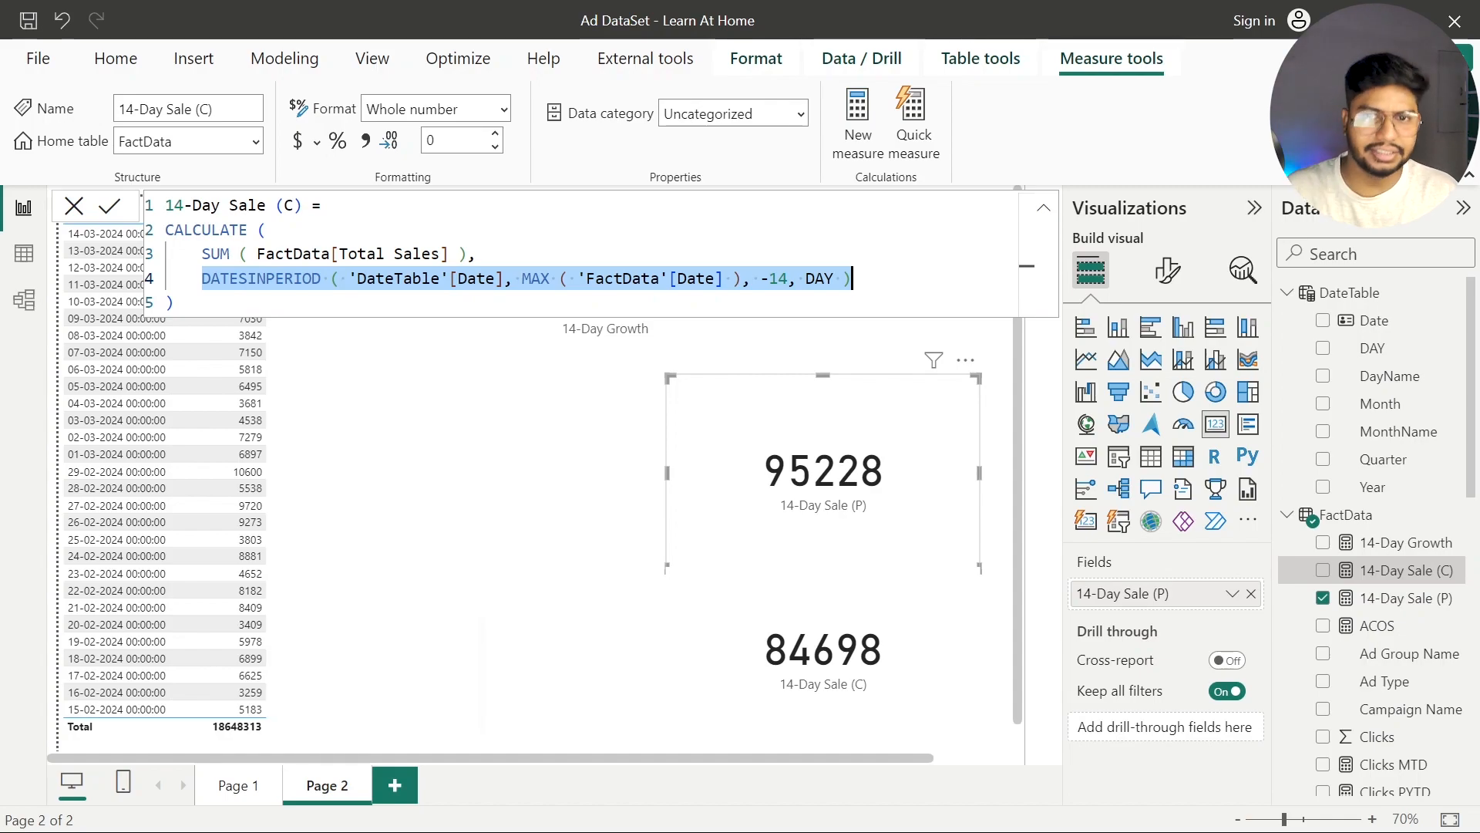